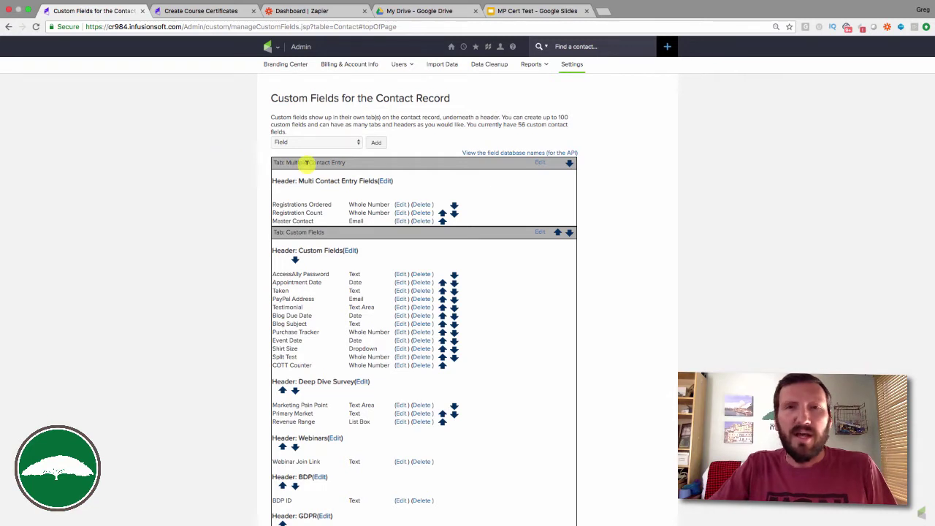
Add a new Website-type custom field named 'Certificate URL'.
left_click(379, 144)
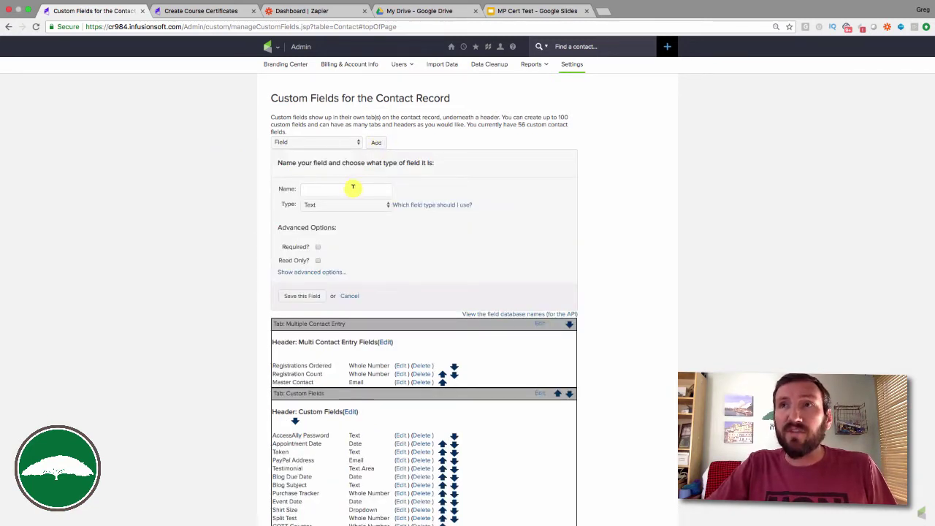
left_click(328, 205)
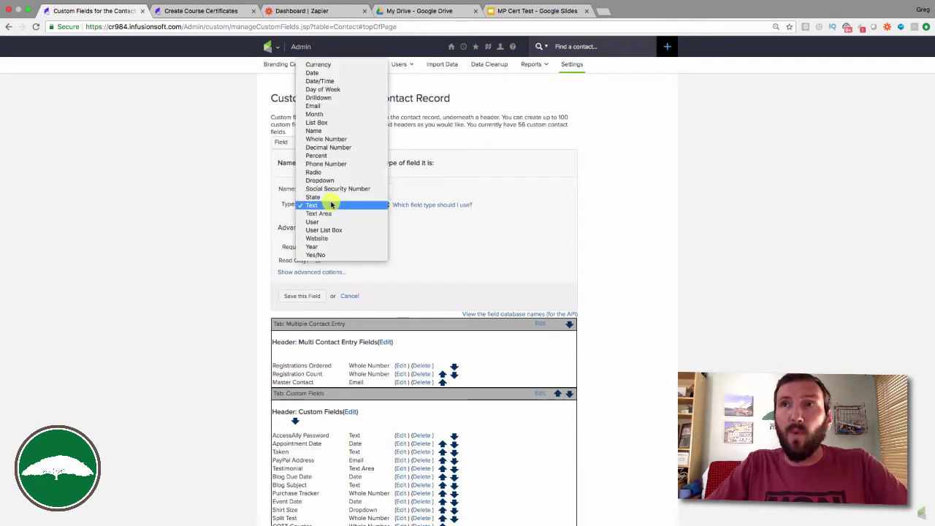
left_click(331, 239)
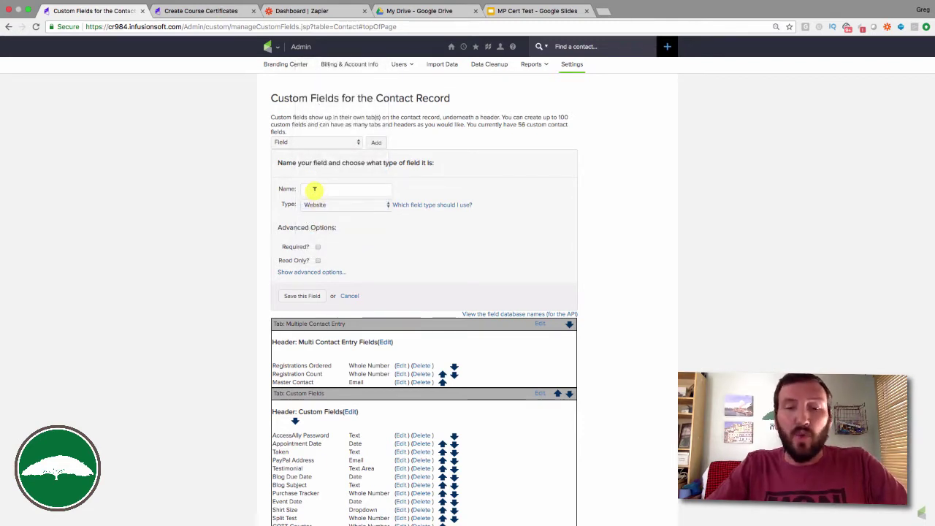
type("Certificate URL")
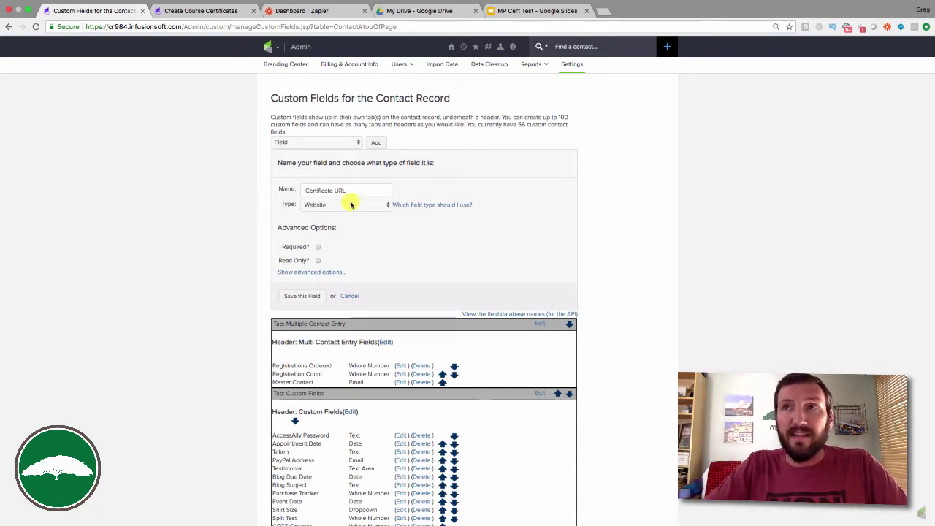
Place the field on the Custom Fields tab under the Custom Fields header and save it.
left_click(313, 272)
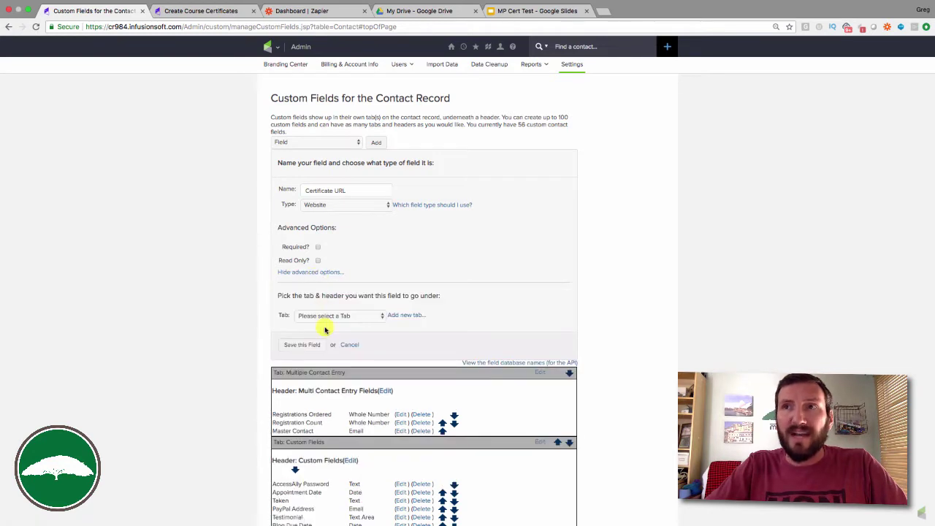
left_click(342, 319)
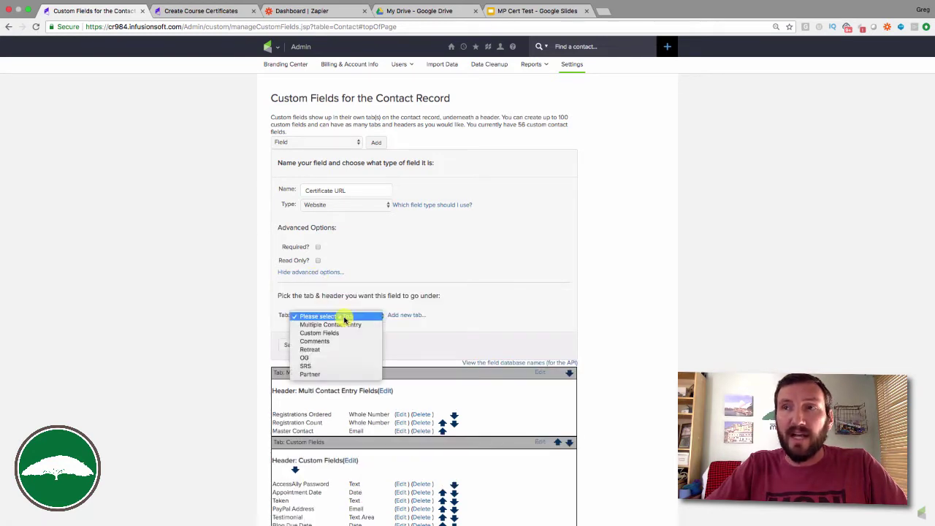
left_click(340, 334)
left_click(334, 333)
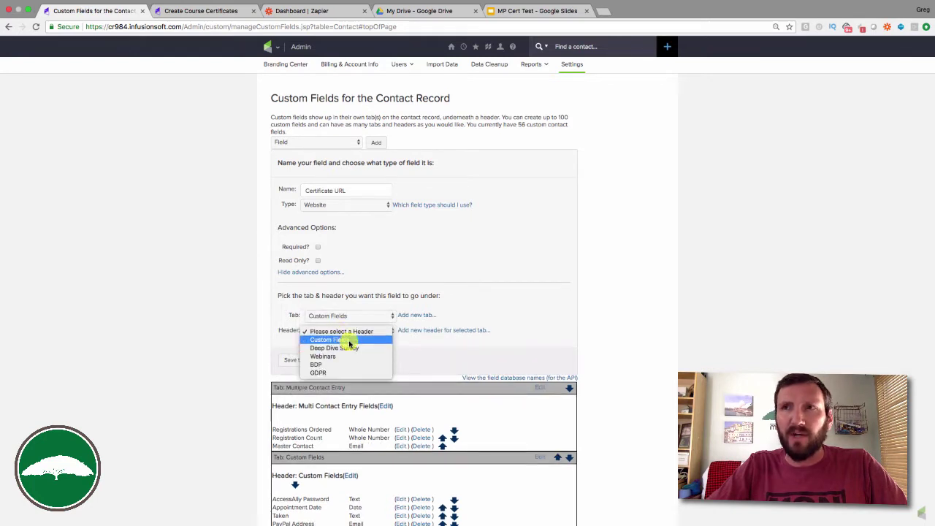
left_click(338, 339)
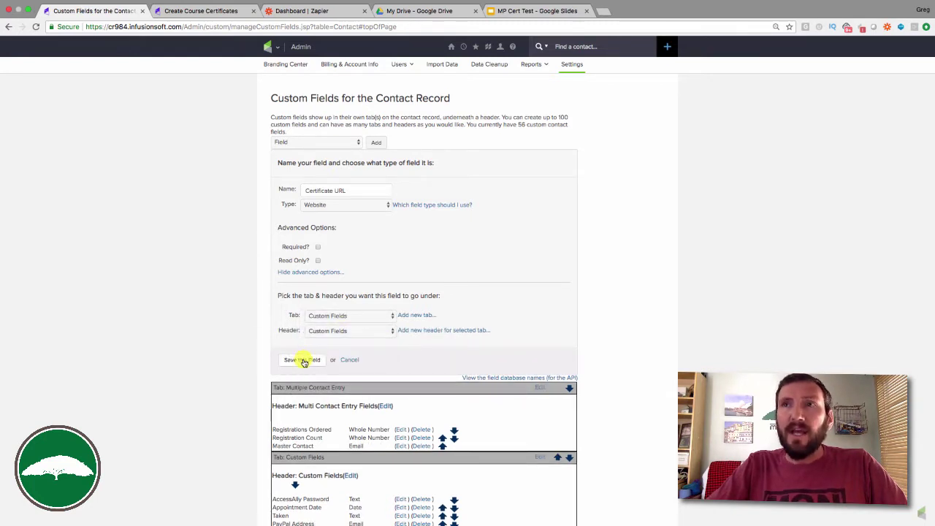
left_click(302, 360)
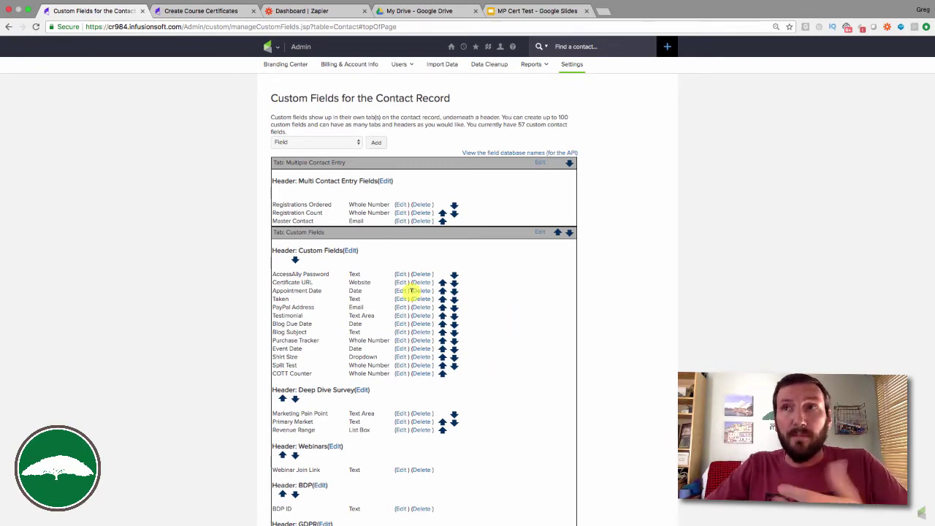
left_click(212, 11)
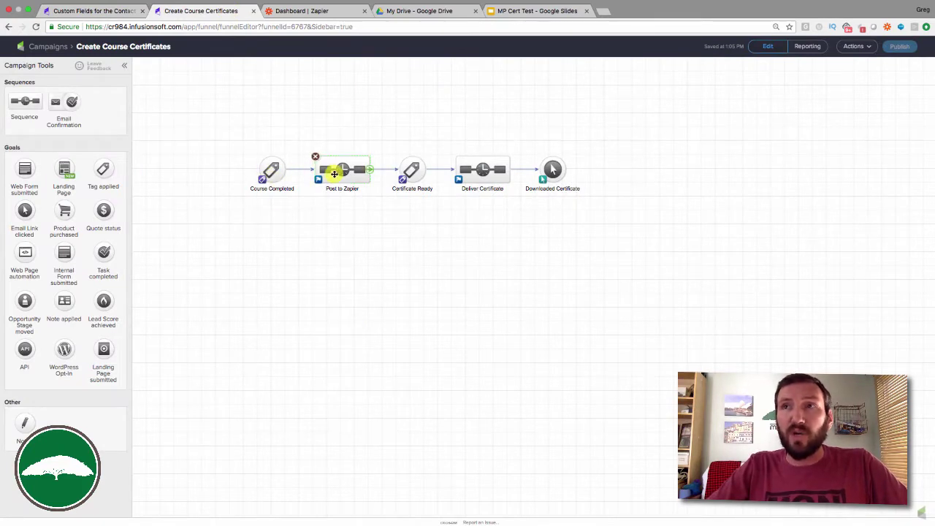
Start a new Zap with a Webhooks Catch Hook trigger and copy its webhook URL.
left_click(319, 11)
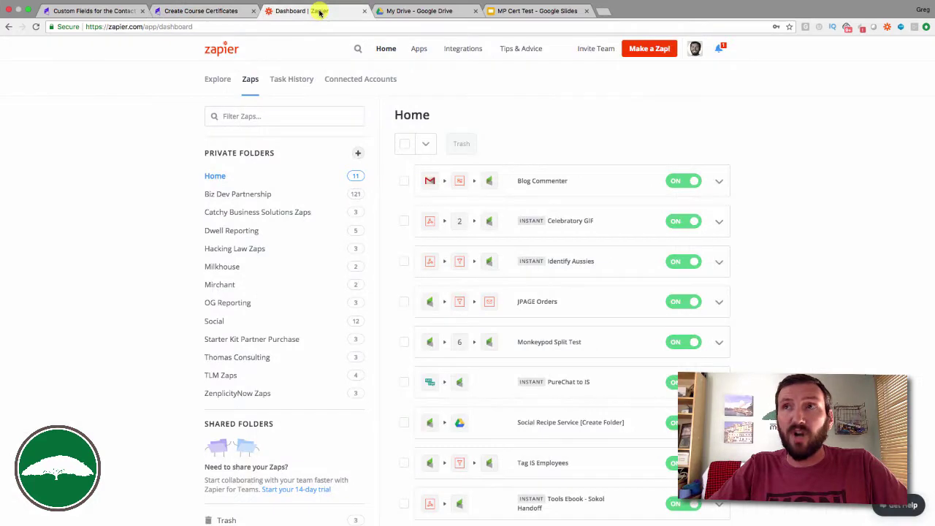
left_click(656, 50)
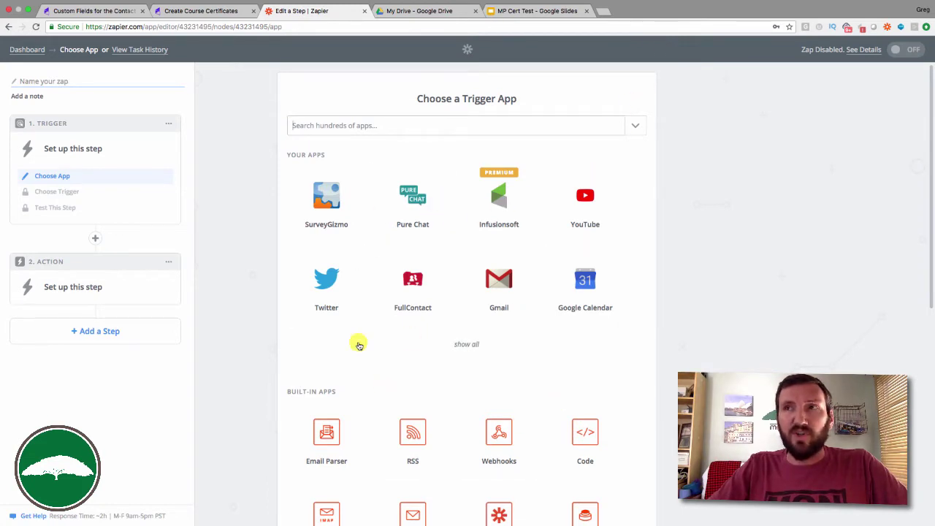
left_click(498, 431)
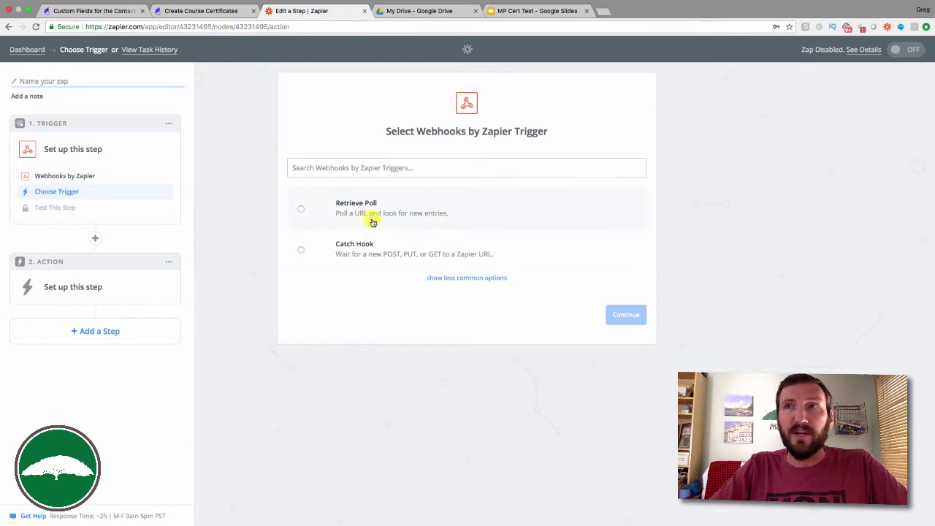
left_click(359, 245)
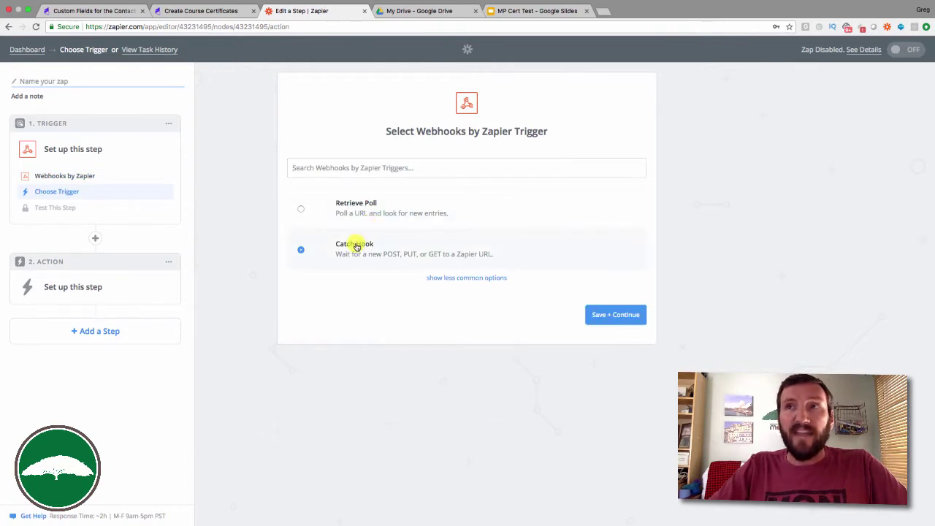
left_click(615, 317)
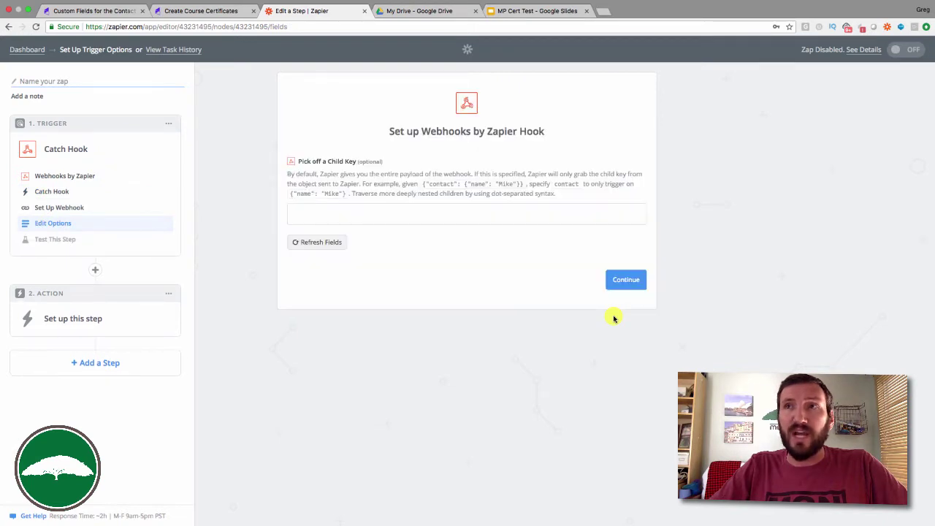
left_click(622, 282)
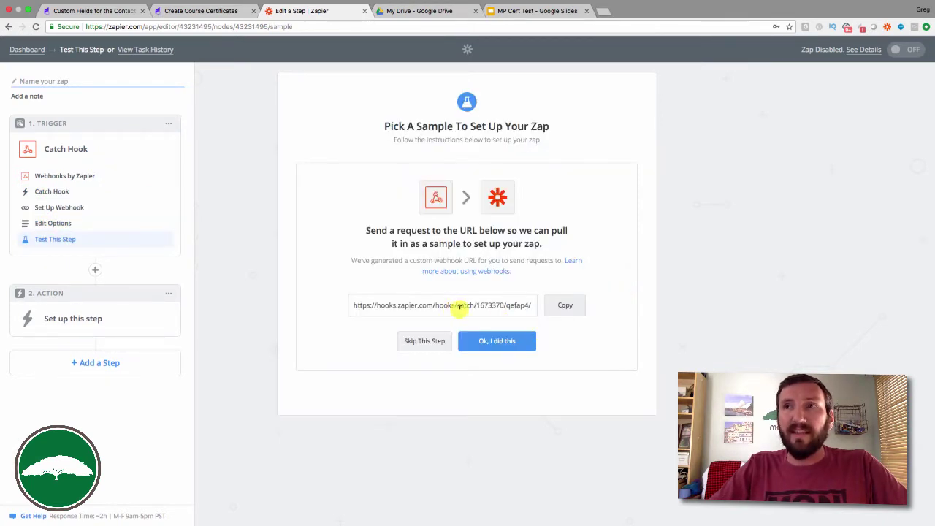
left_click(566, 306)
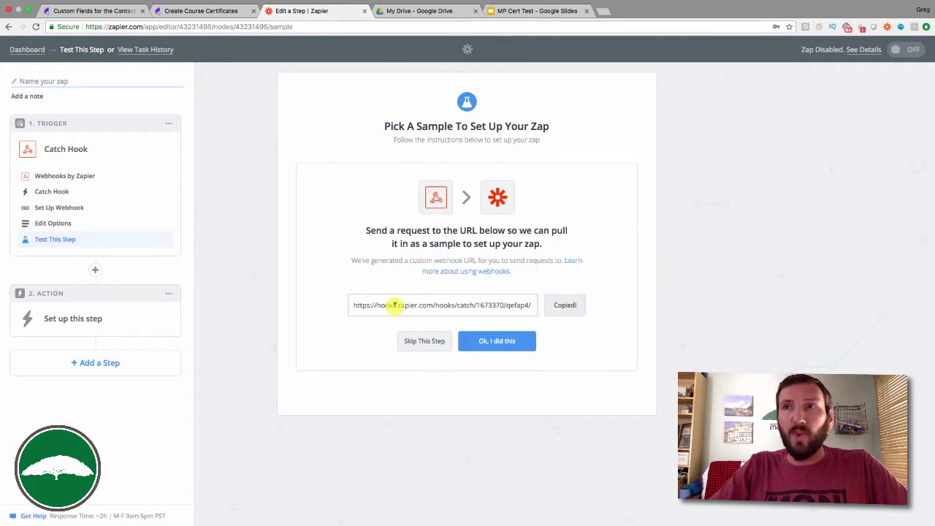
Paste the Zapier webhook URL as the post URL in Post to Zapier's HTTP post step.
left_click(231, 11)
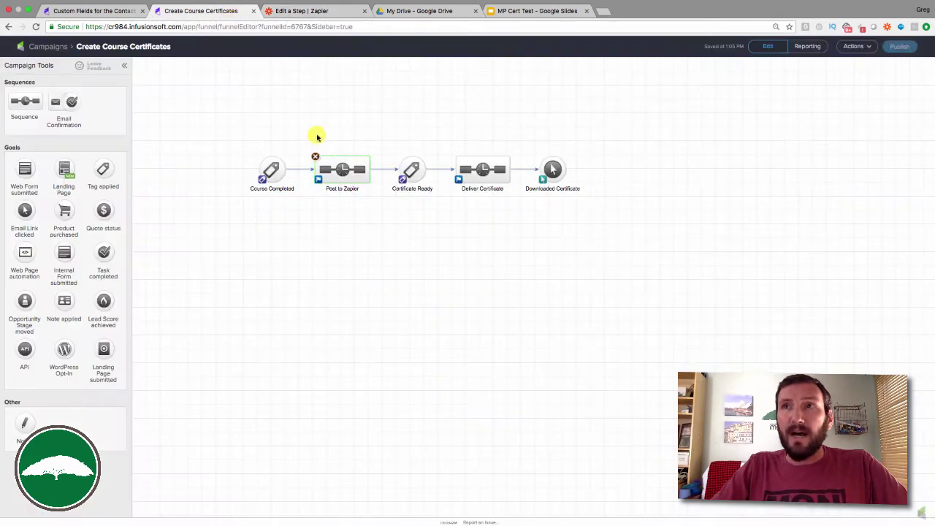
double_click(346, 174)
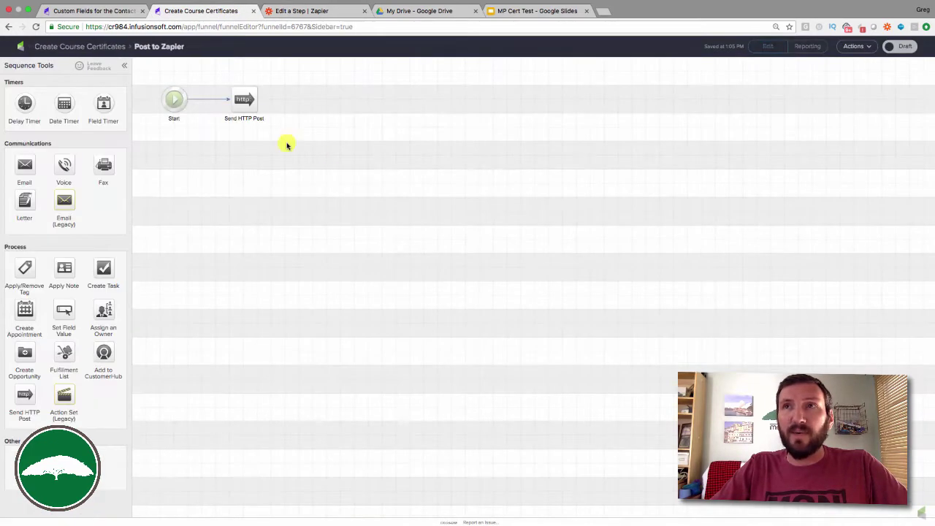
double_click(247, 103)
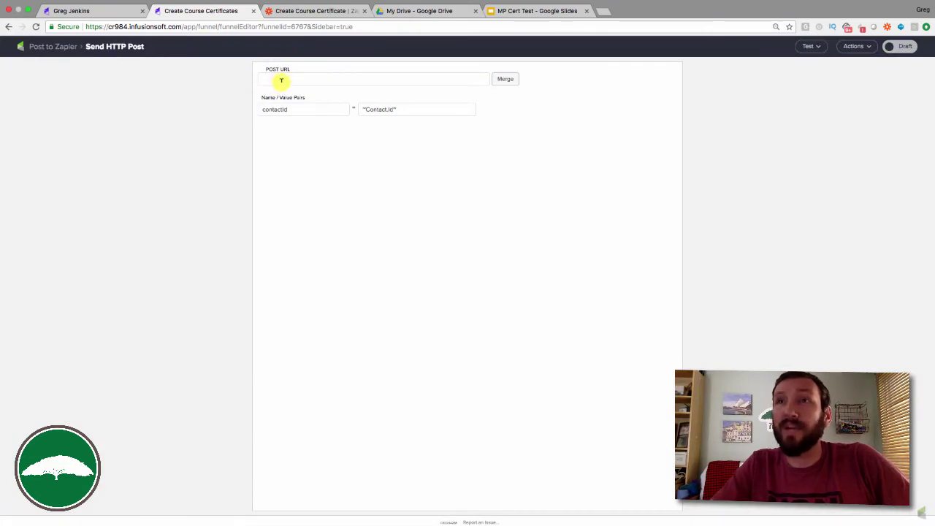
left_click(282, 81)
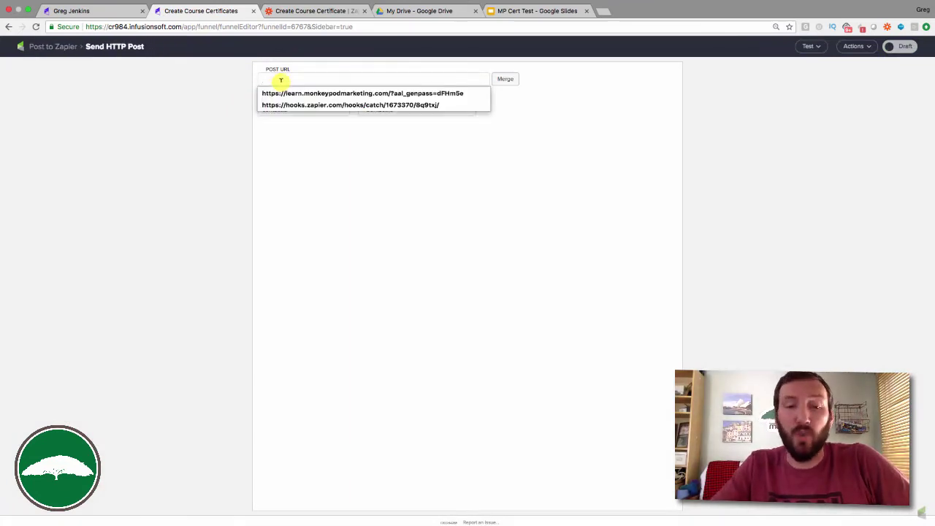
key("ctrl+v")
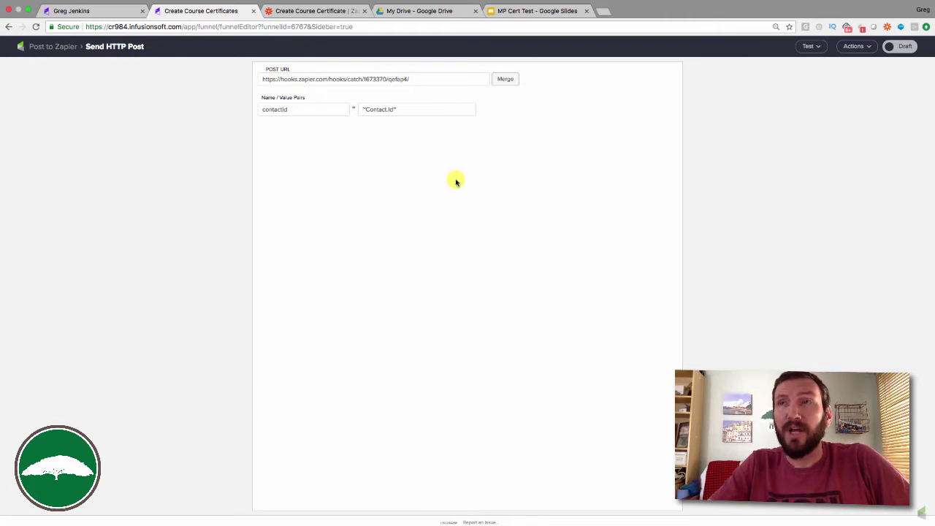
Add three name/value rows keyed email, course name and contact name.
left_click(498, 109)
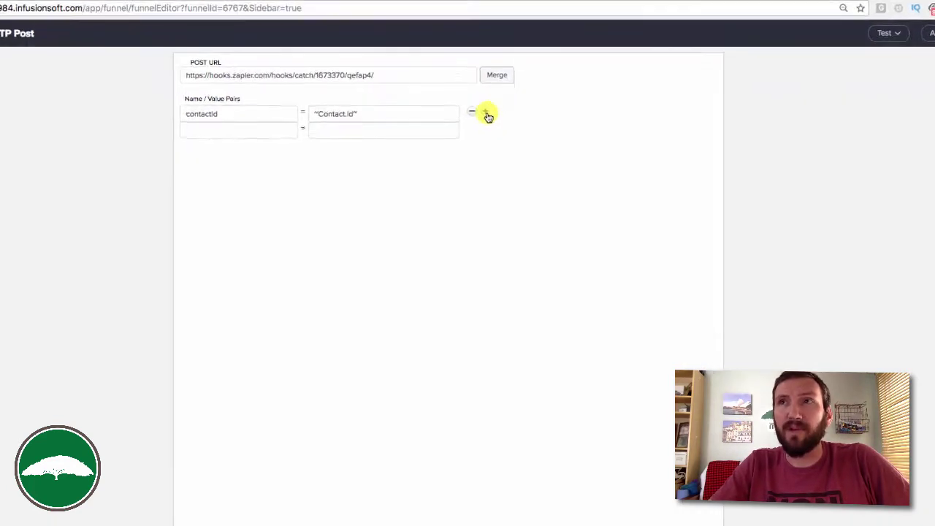
left_click(486, 130)
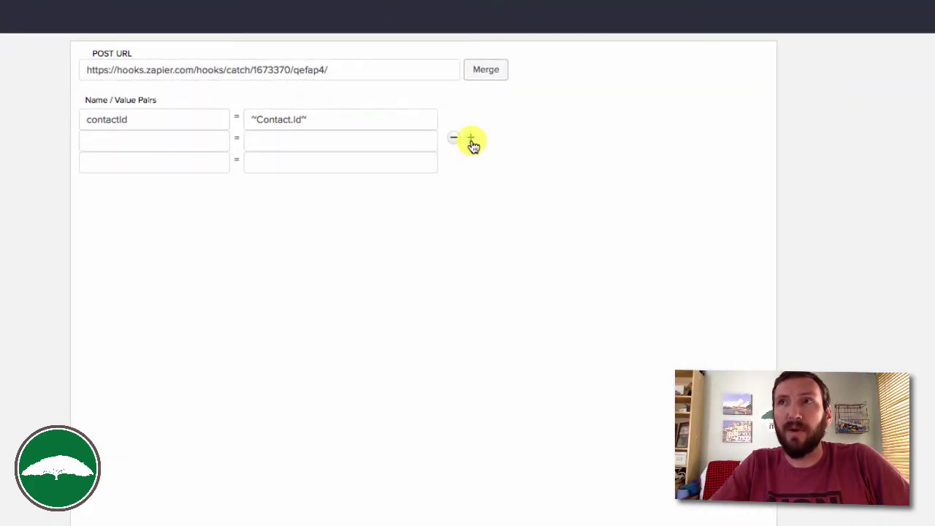
left_click(472, 160)
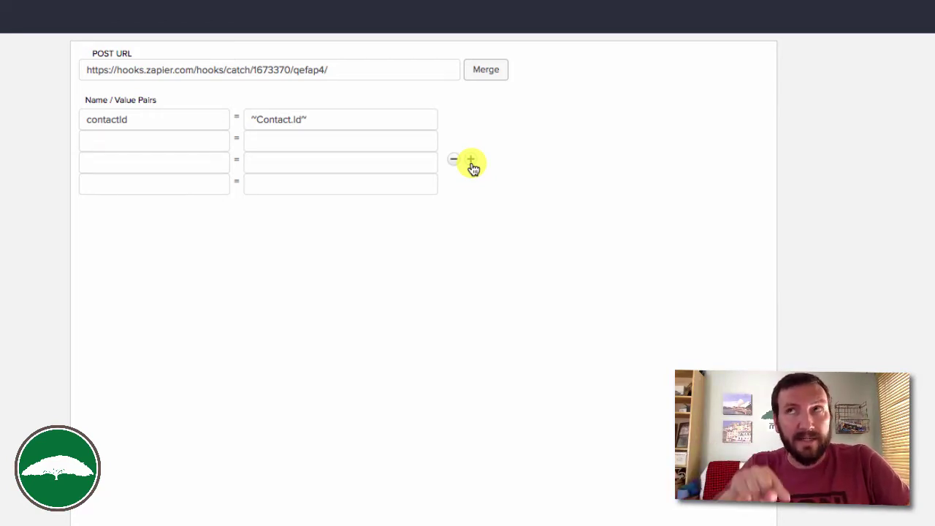
left_click(204, 141)
type("e")
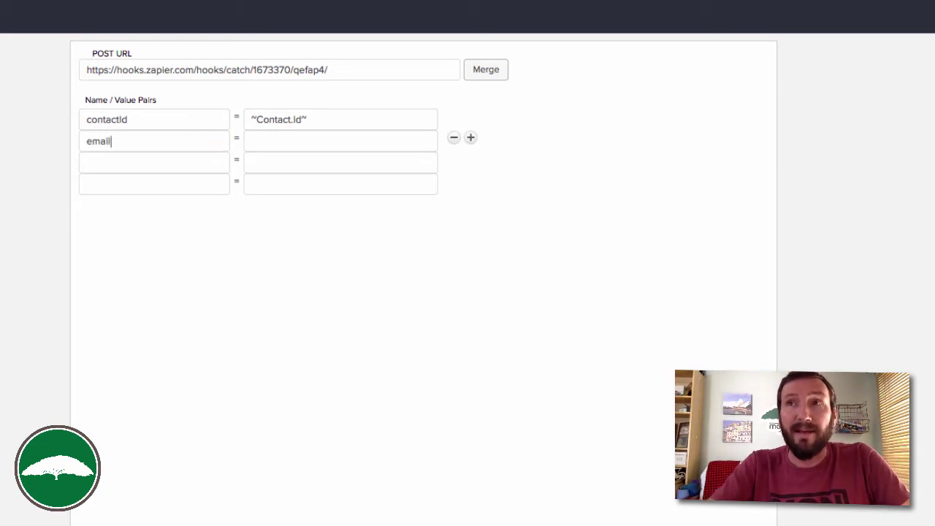
type("mail")
left_click(189, 160)
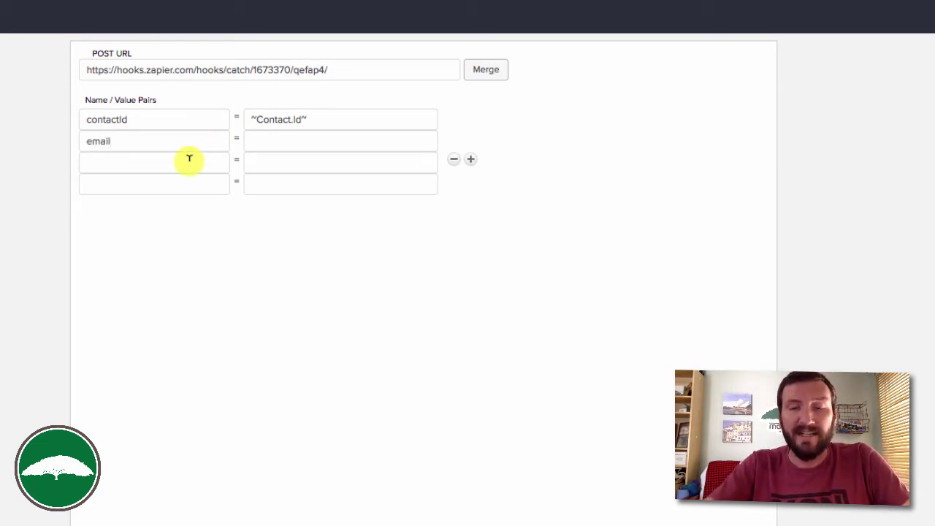
type("course name")
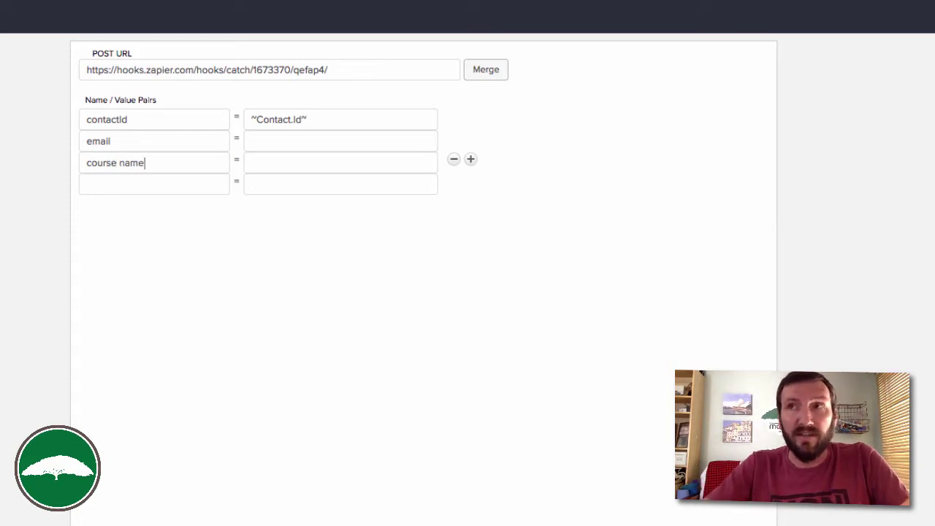
left_click(158, 187)
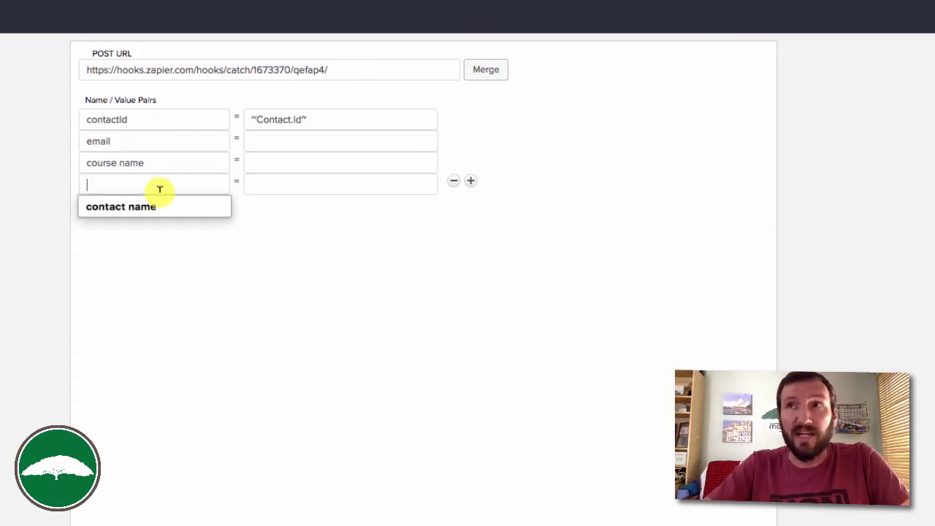
left_click(152, 206)
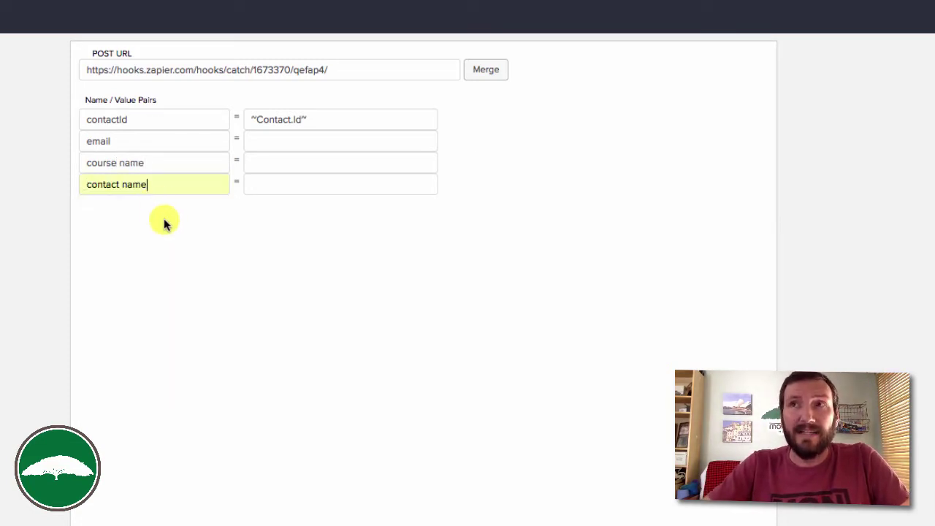
mouse_move(359, 137)
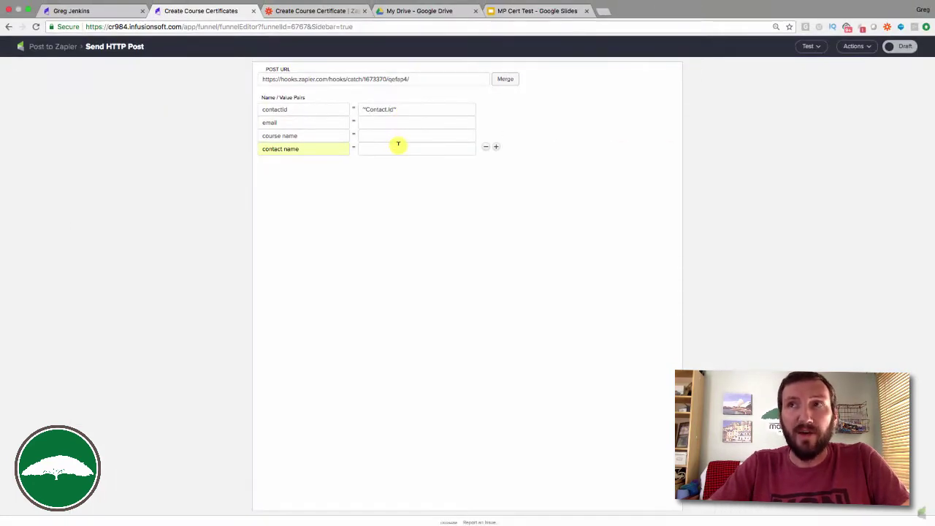
Enter a test email value and replace contactId's ~Contact.Id~ with 1.
left_click(809, 47)
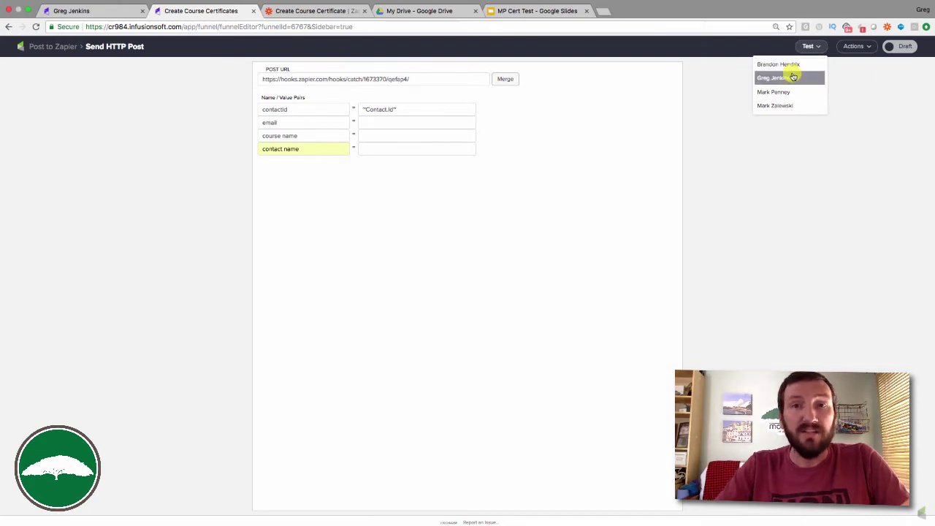
left_click(793, 77)
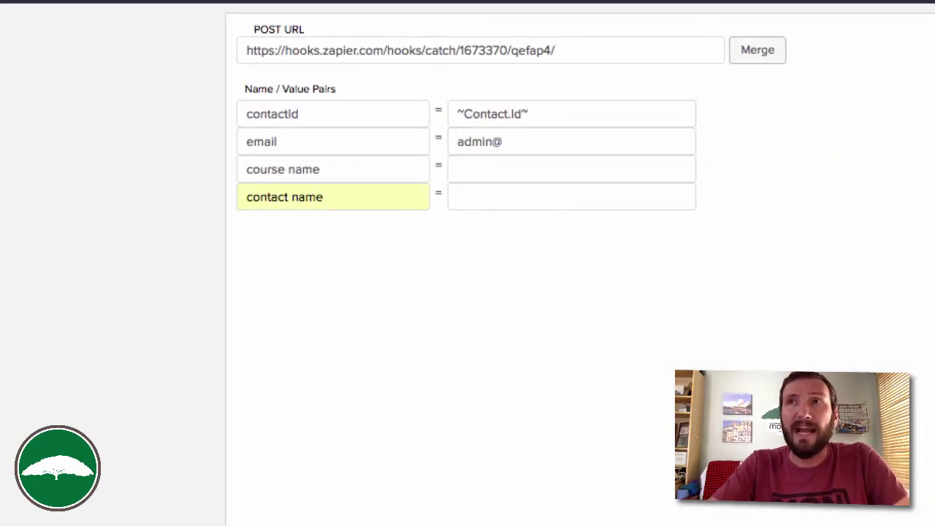
type("ing.com")
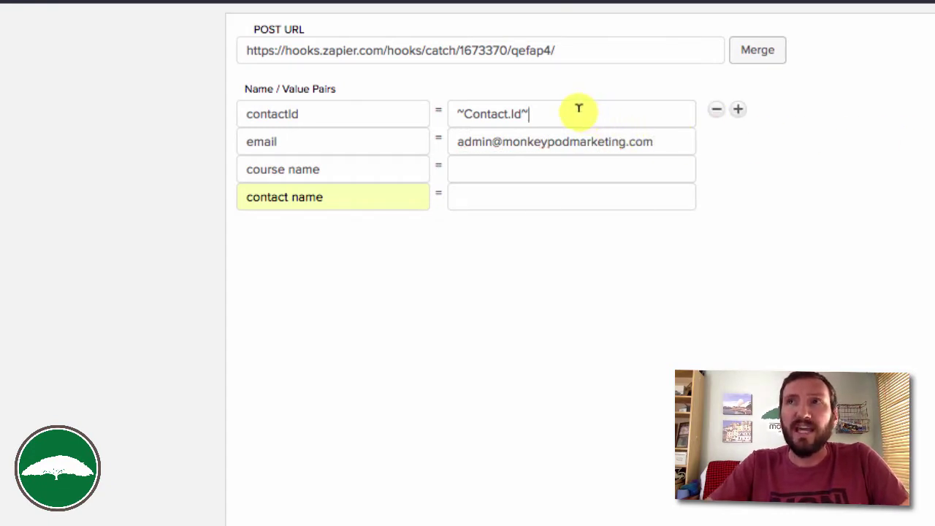
left_click_drag(578, 109, 309, 105)
key("BackSpace")
type("1")
Fill in CB Trilogy as the course name and a sample contact name.
left_click(528, 168)
type("CB Trilog")
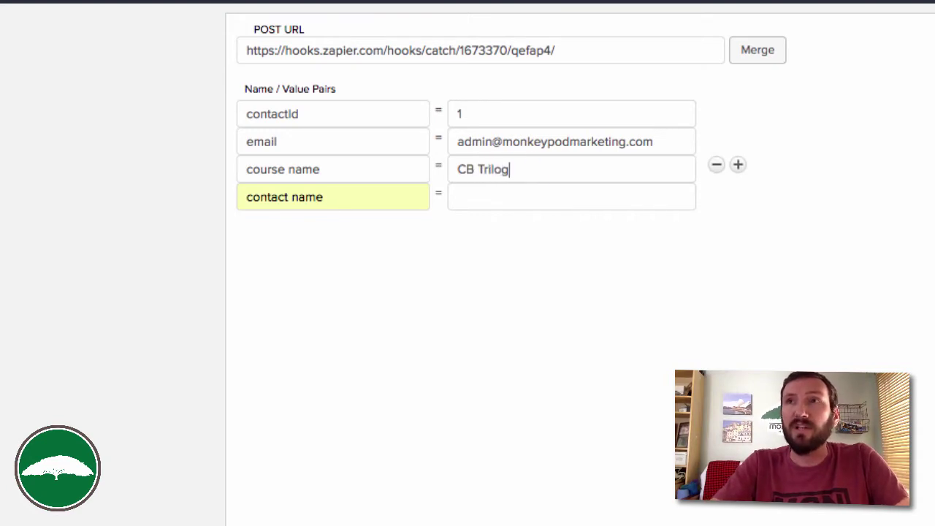
type("y")
left_click(538, 196)
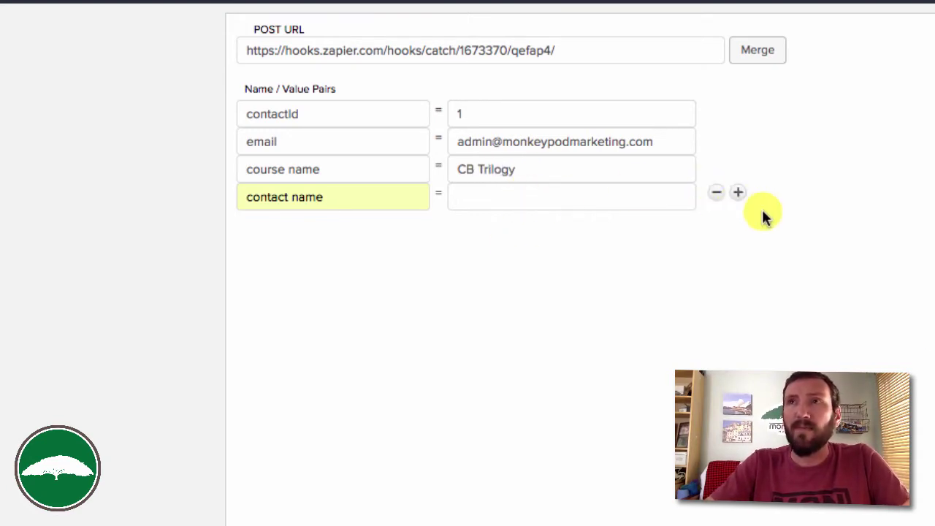
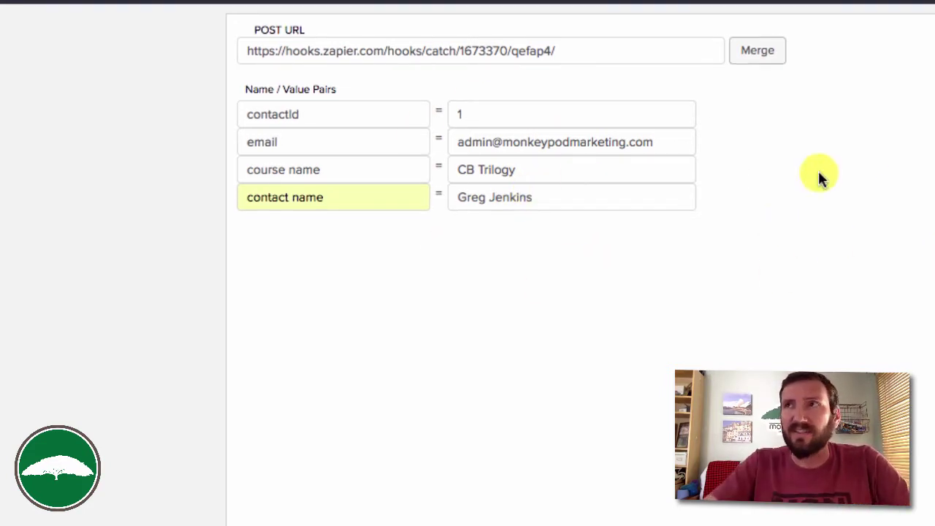
Send a test post for a chosen contact and dismiss the success confirmation.
left_click(810, 46)
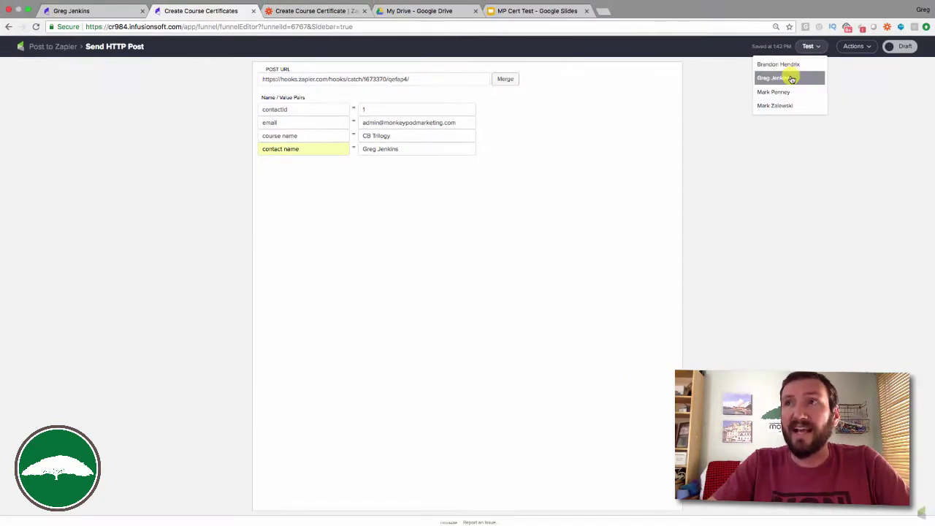
left_click(792, 78)
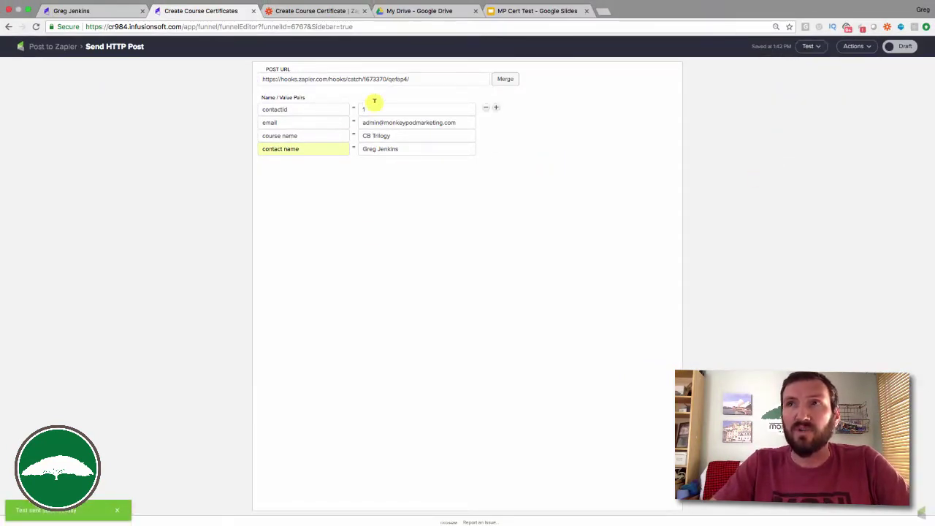
left_click(811, 47)
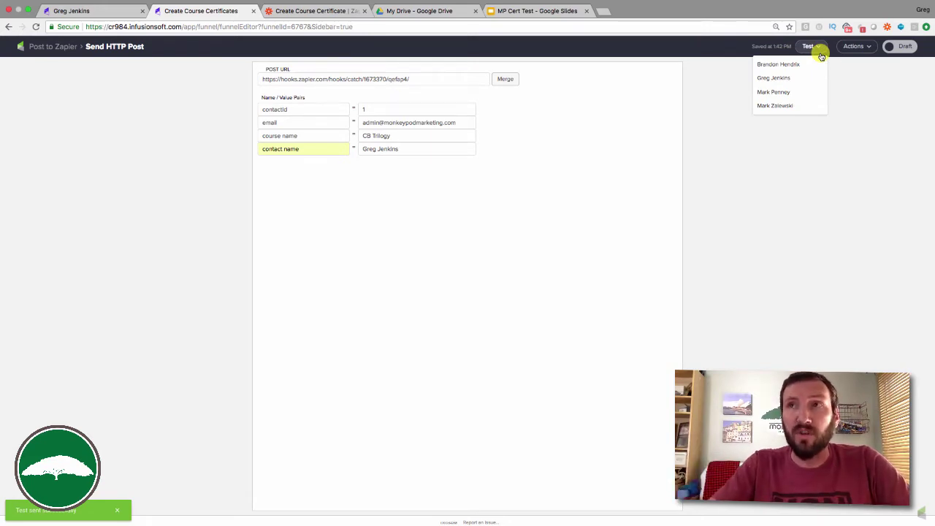
left_click(523, 133)
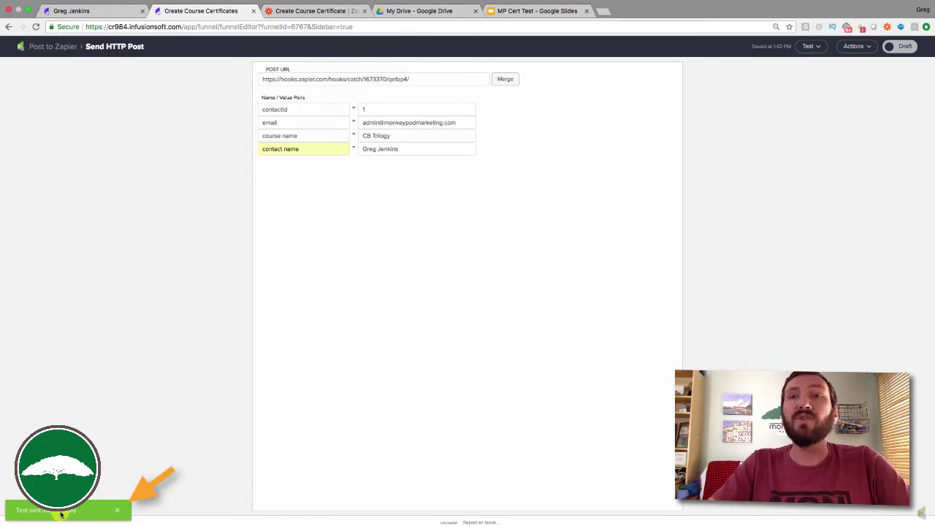
left_click(117, 511)
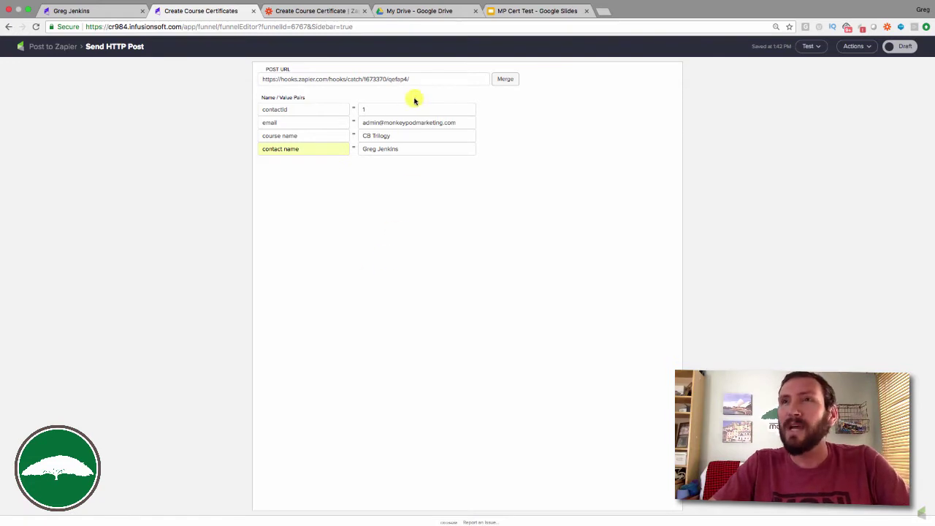
Clear the contactId, email and contact name test values.
left_click(394, 109)
key("BackSpace")
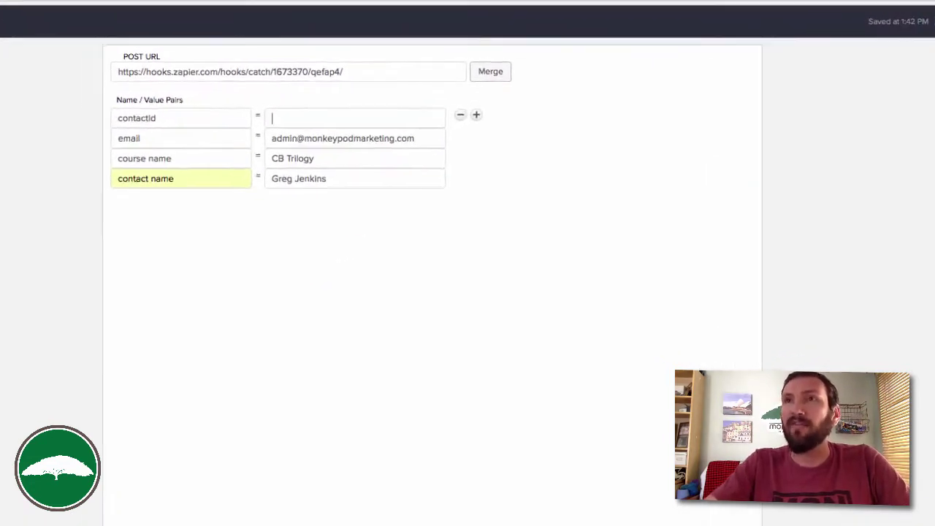
left_click_drag(421, 137, 181, 137)
key("BackSpace")
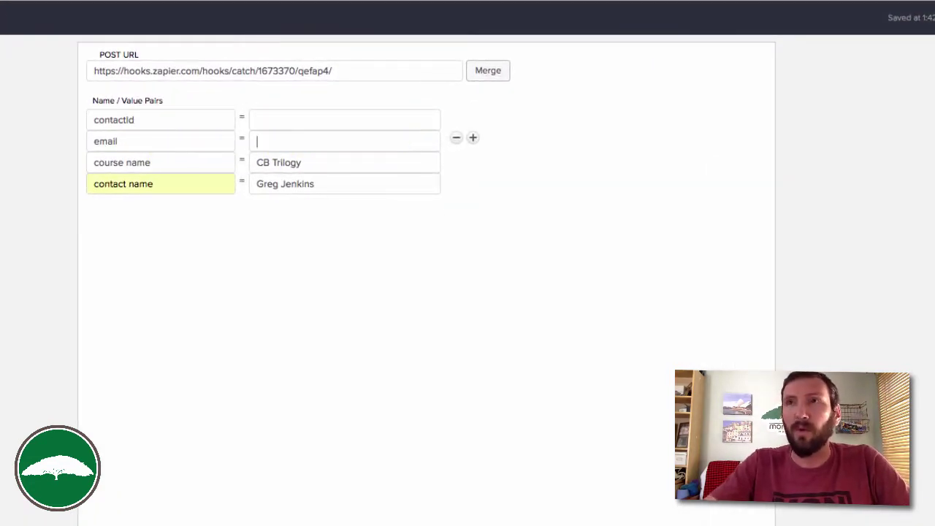
left_click_drag(331, 183, 210, 184)
key("BackSpace")
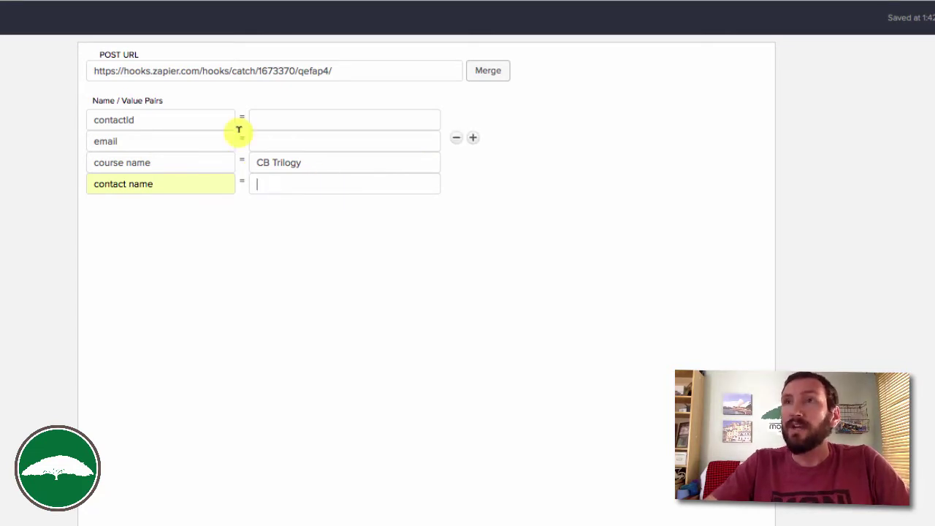
Insert merge fields Contact Id, Email, and First plus Last Name into the three values.
left_click(490, 73)
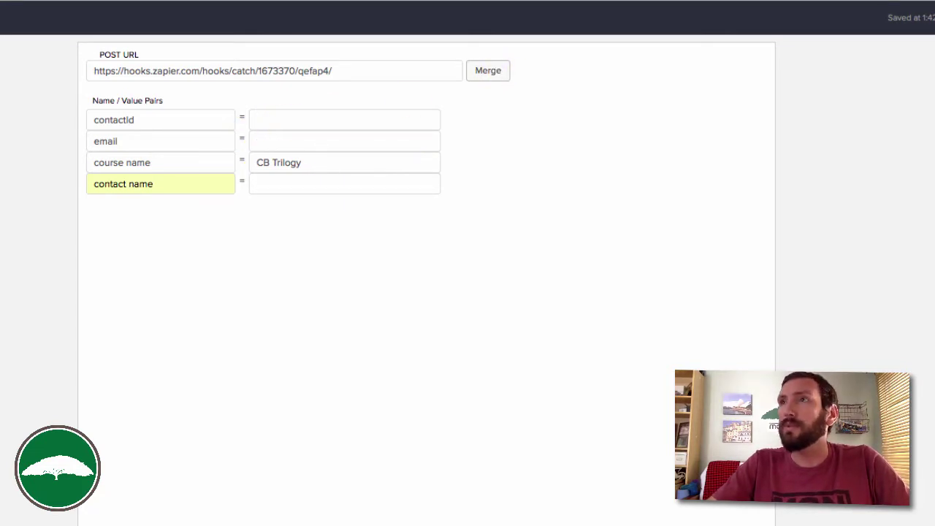
left_click_drag(580, 95, 597, 119)
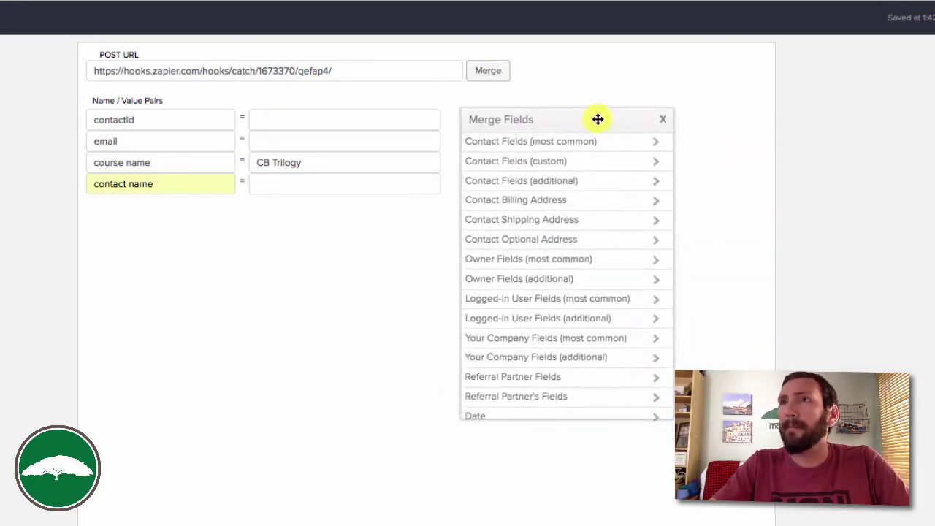
left_click(574, 181)
left_click(589, 160)
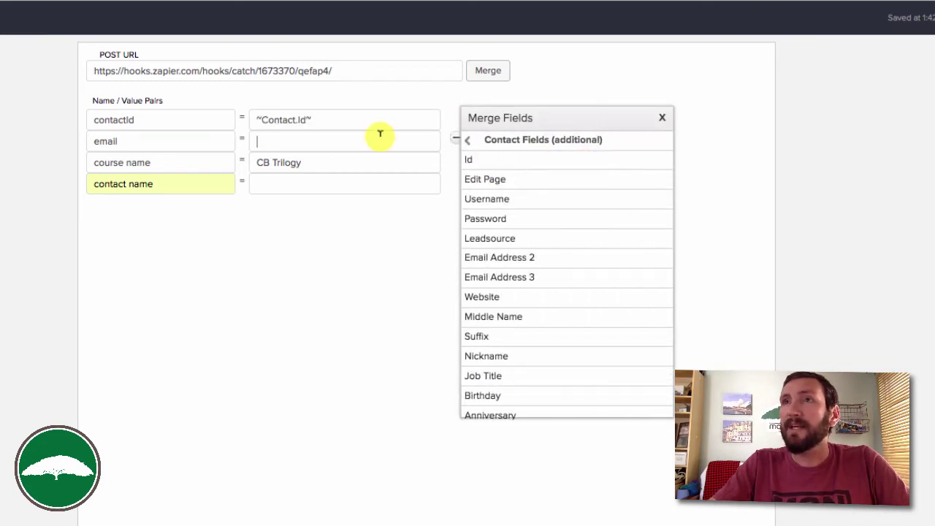
left_click(494, 145)
left_click(512, 142)
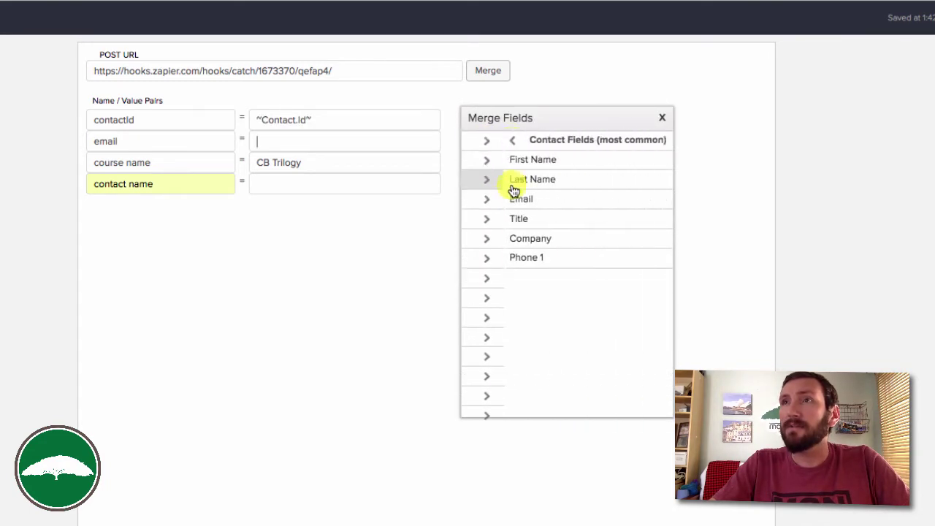
left_click(513, 208)
left_click(386, 183)
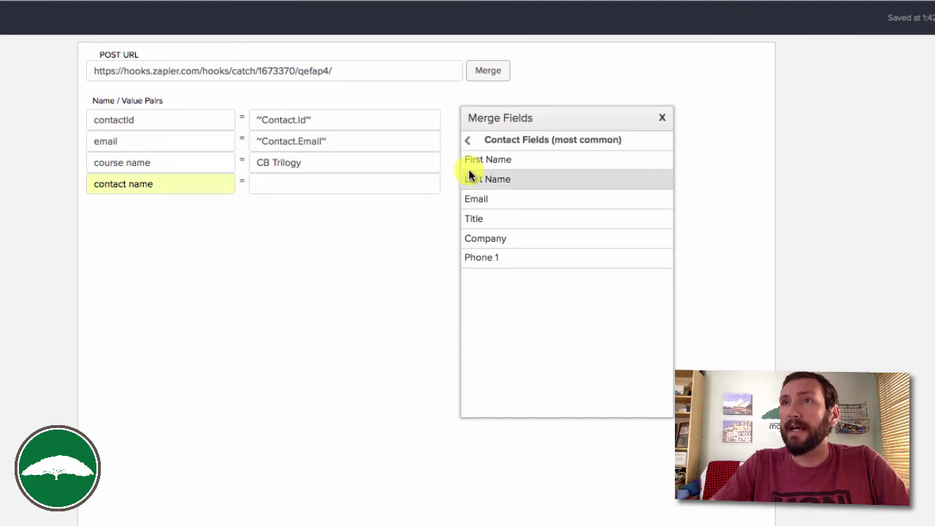
left_click(490, 167)
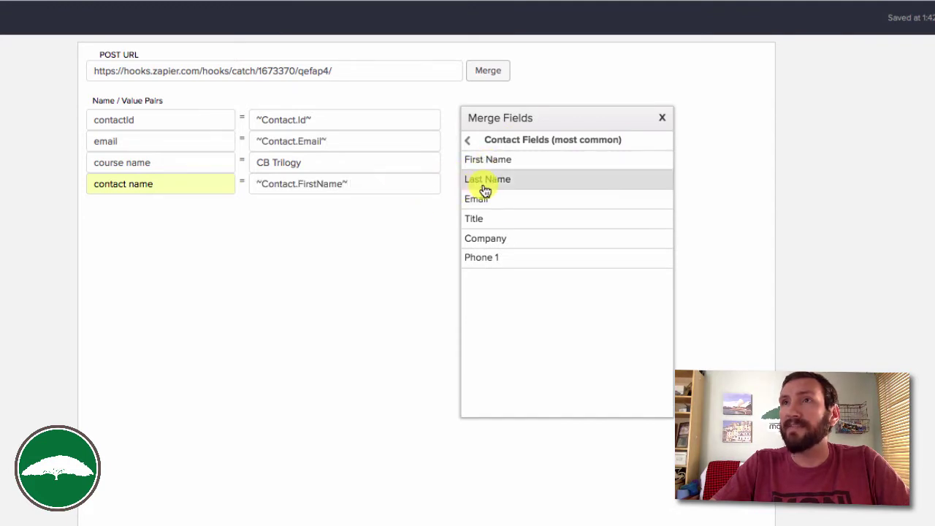
left_click(484, 181)
left_click(662, 120)
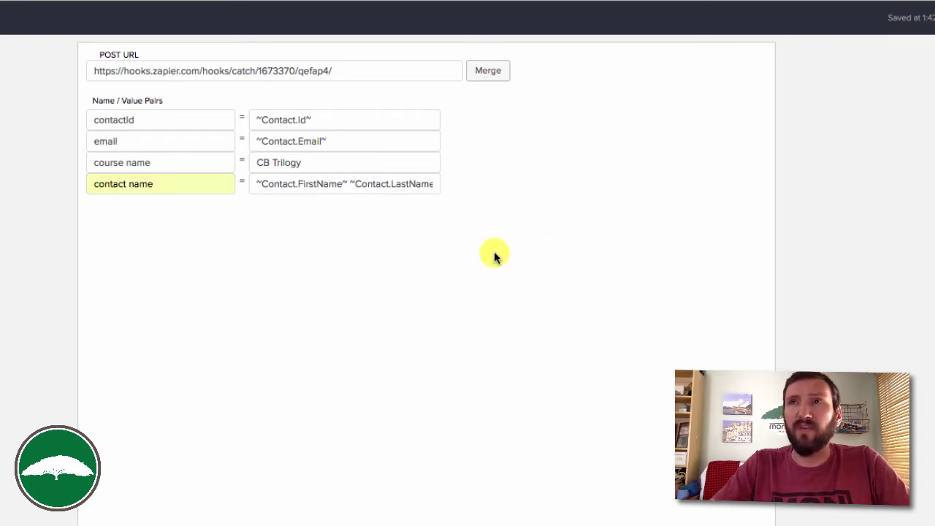
Keep CB Trilogy as the fixed course name and return to the Post to Zapier sequence.
left_click(334, 161)
left_click_drag(335, 161, 234, 161)
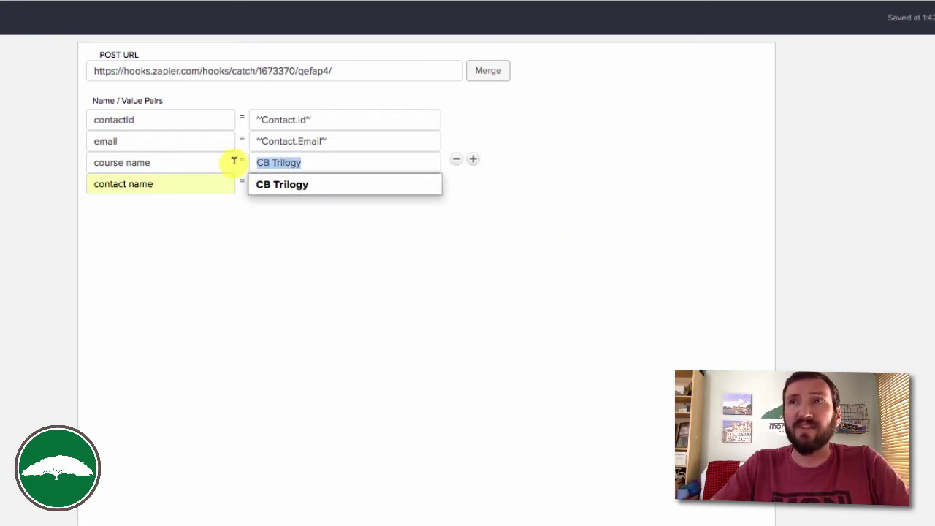
left_click(245, 319)
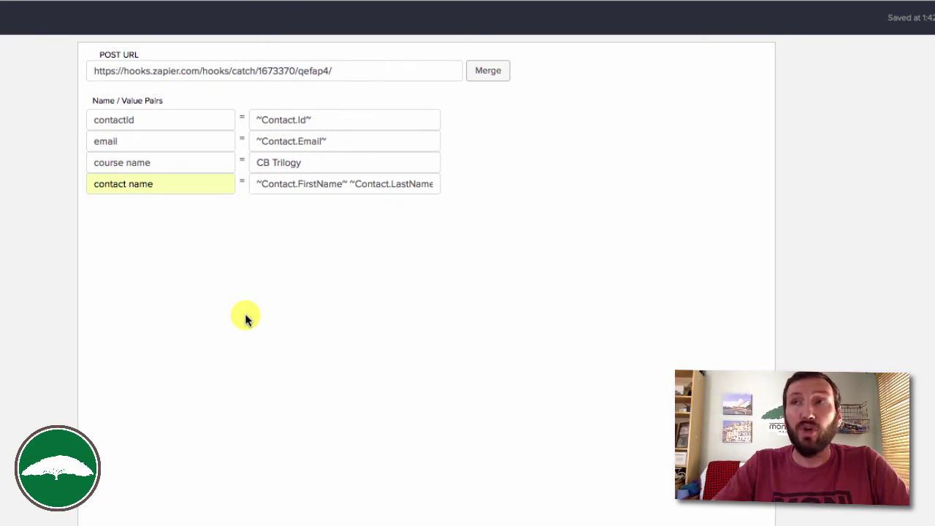
left_click_drag(315, 163, 255, 163)
left_click(278, 314)
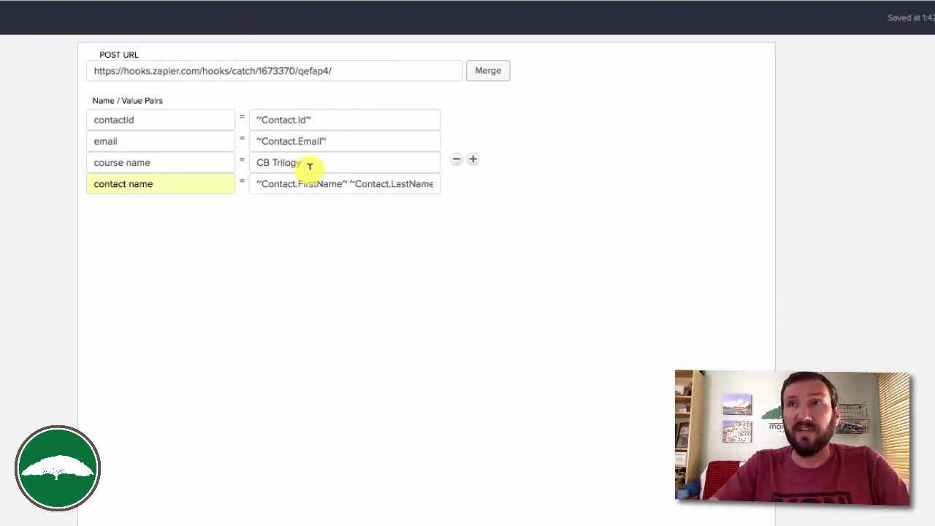
left_click(313, 162)
left_click(259, 311)
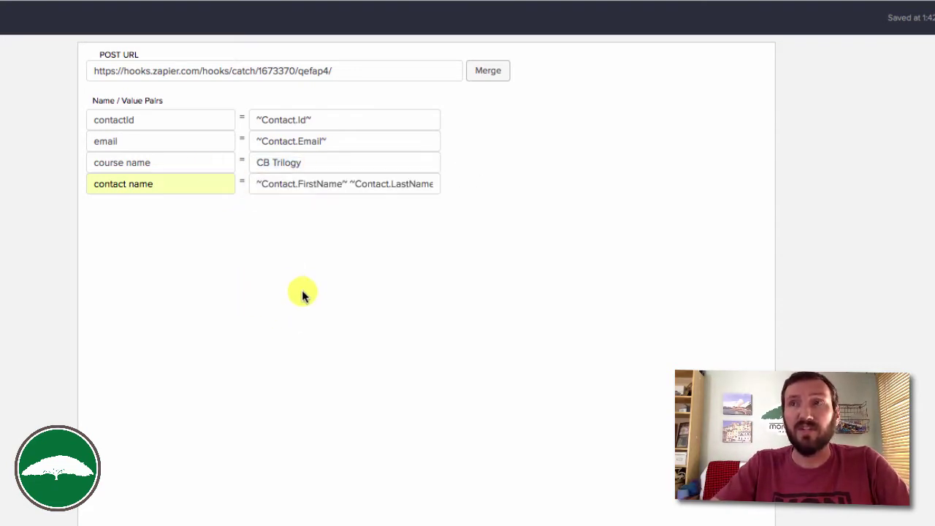
left_click(313, 168)
left_click(259, 321)
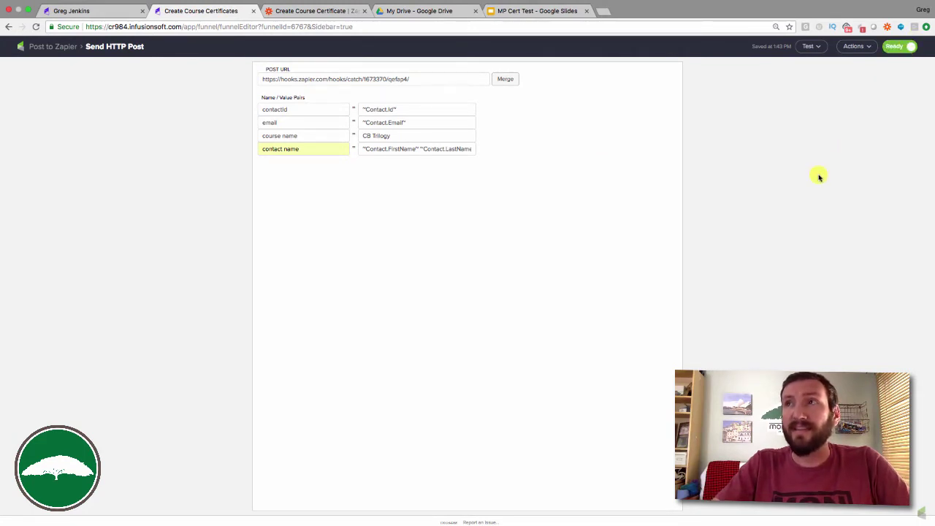
left_click(52, 48)
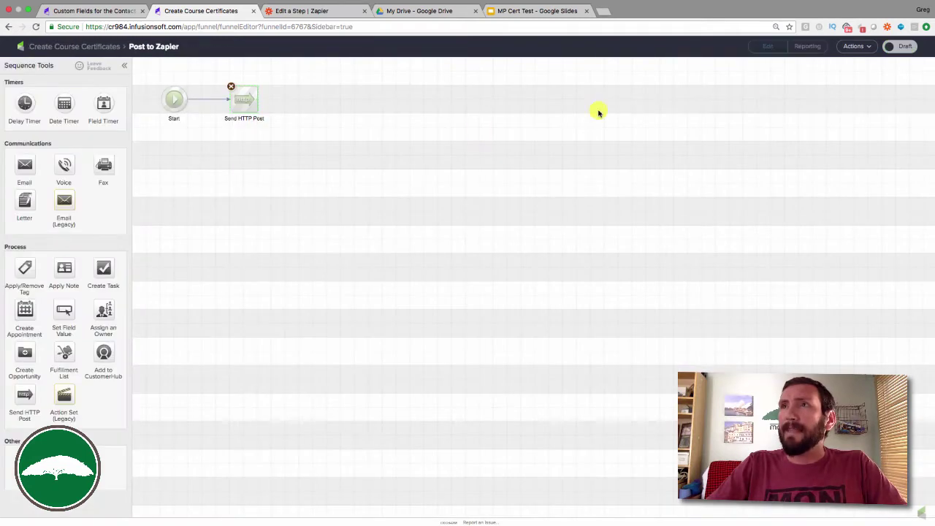
Mark the Post to Zapier sequence Ready and return to the campaign canvas.
left_click(863, 47)
left_click(899, 46)
left_click(95, 48)
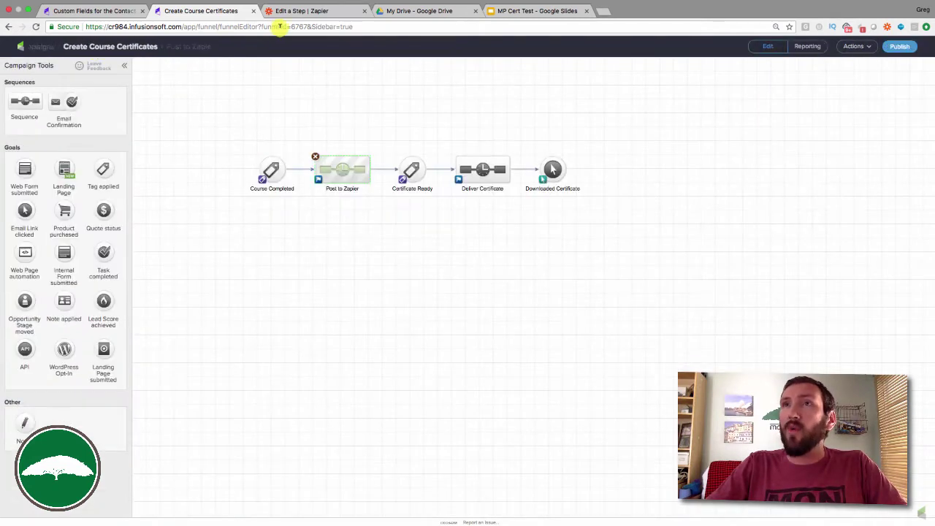
Pull the Hook A sample (CB Trilogy, contactId 1) into the Catch Hook trigger and continue.
left_click(306, 11)
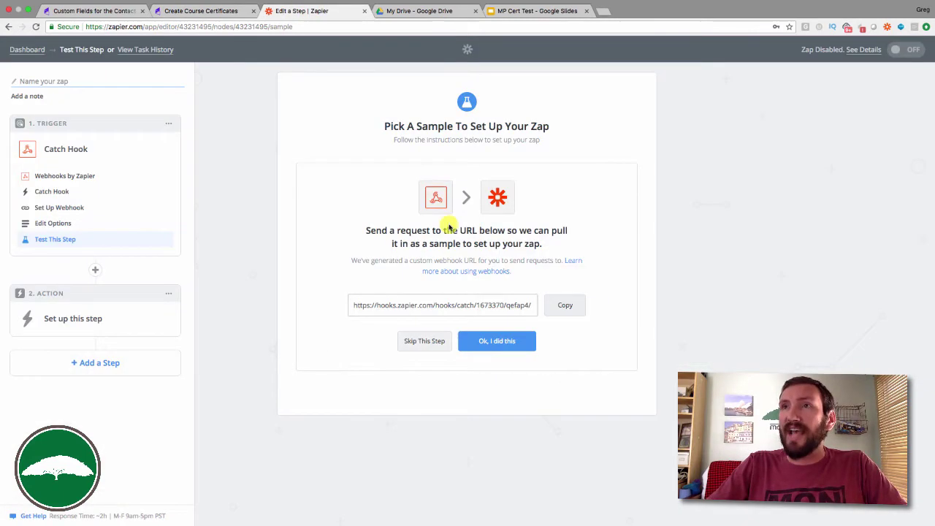
left_click(502, 341)
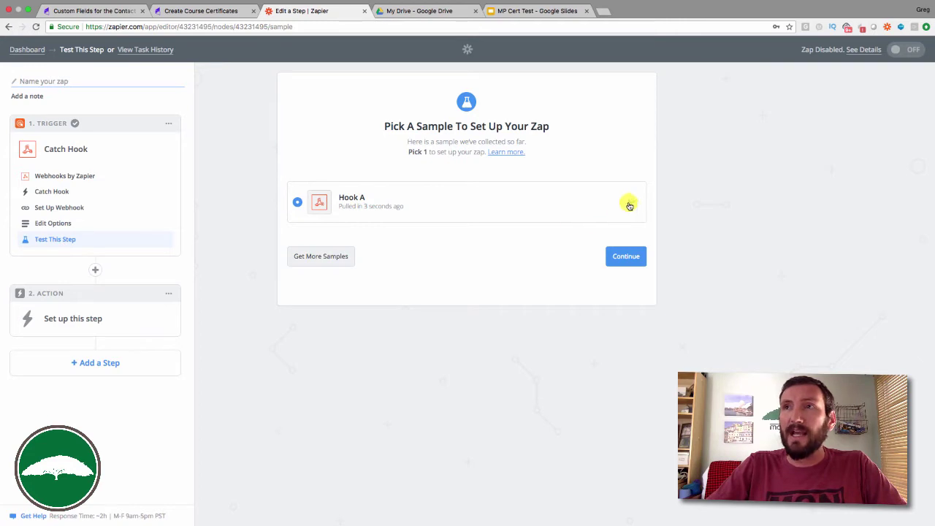
left_click(637, 203)
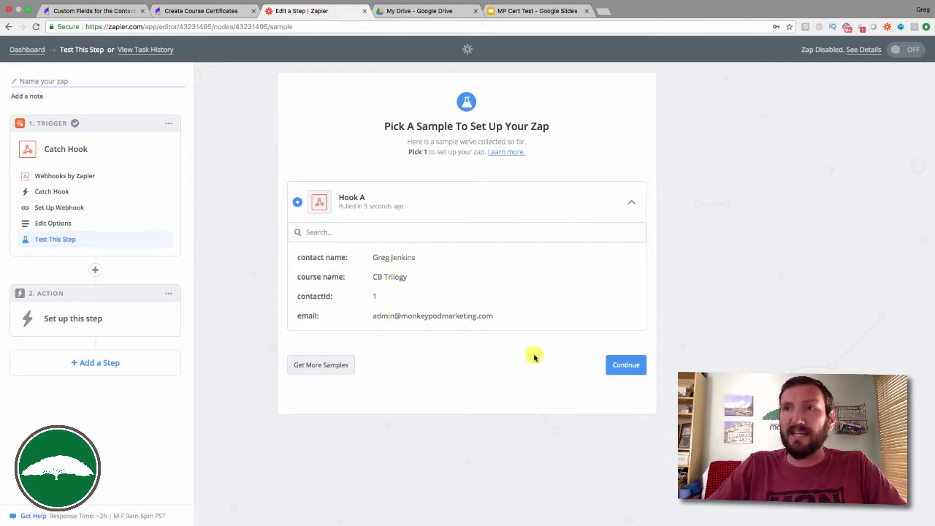
left_click(624, 367)
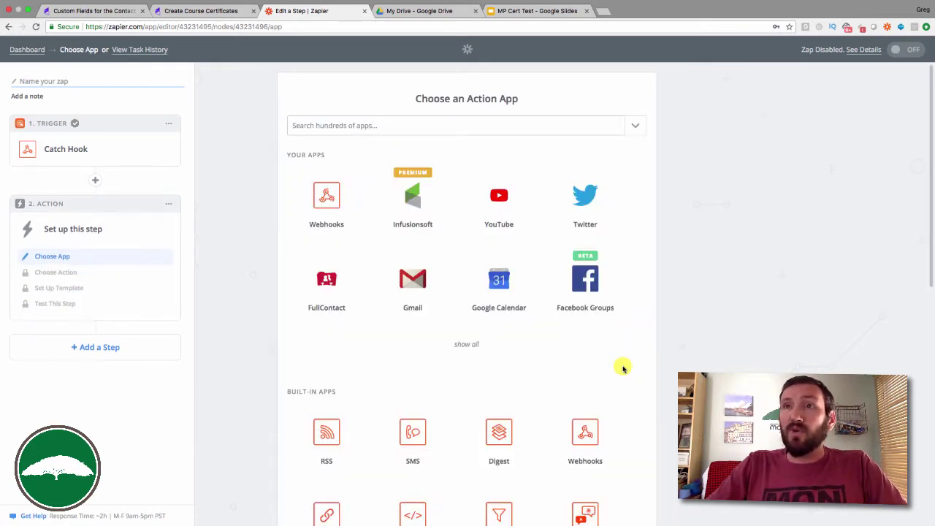
scroll(493, 355, "down", 3)
scroll(493, 355, "down", 4)
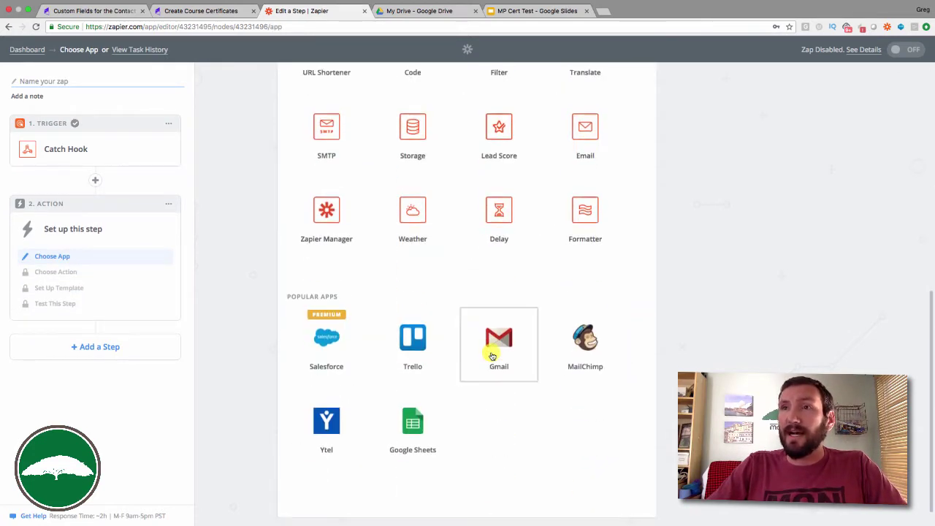
scroll(492, 356, "up", 7)
left_click(387, 130)
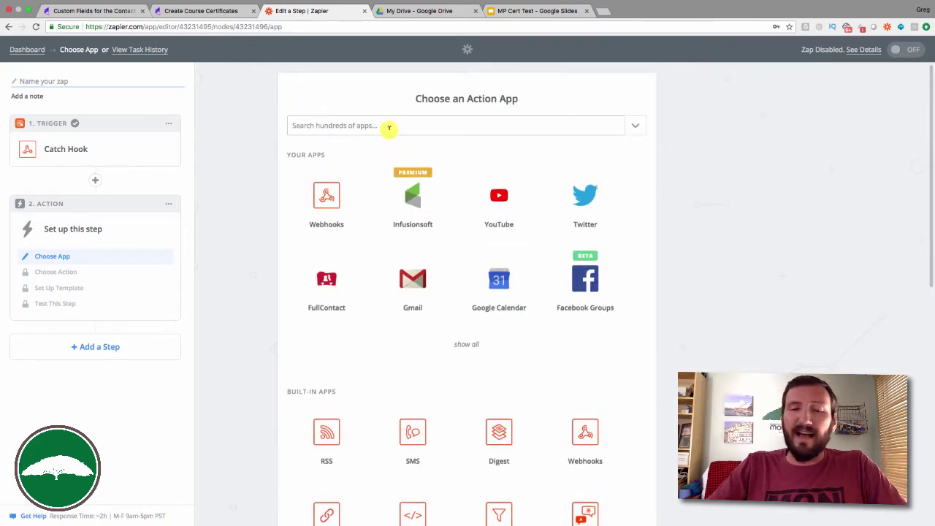
left_click(423, 11)
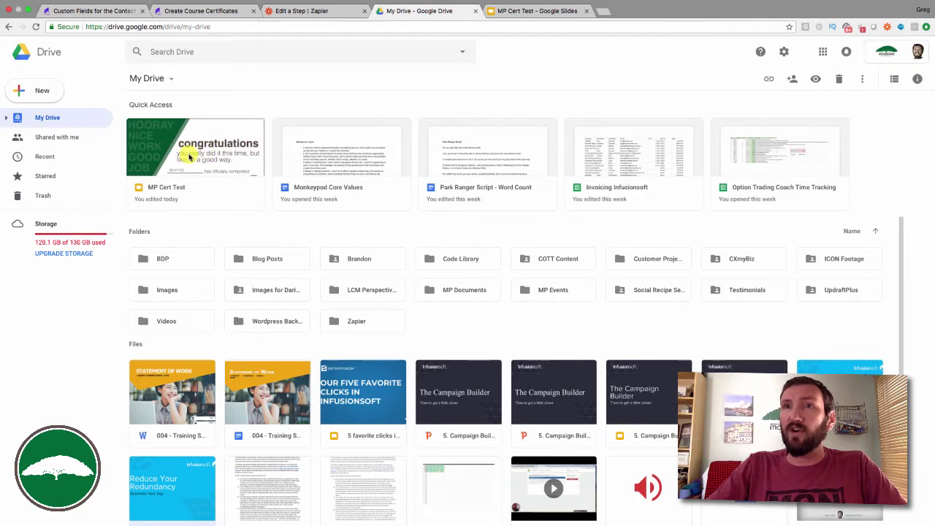
Open MP Cert Test in Google Slides and select its {{name}} and {{course}} boxes.
left_click(214, 149)
left_click(535, 16)
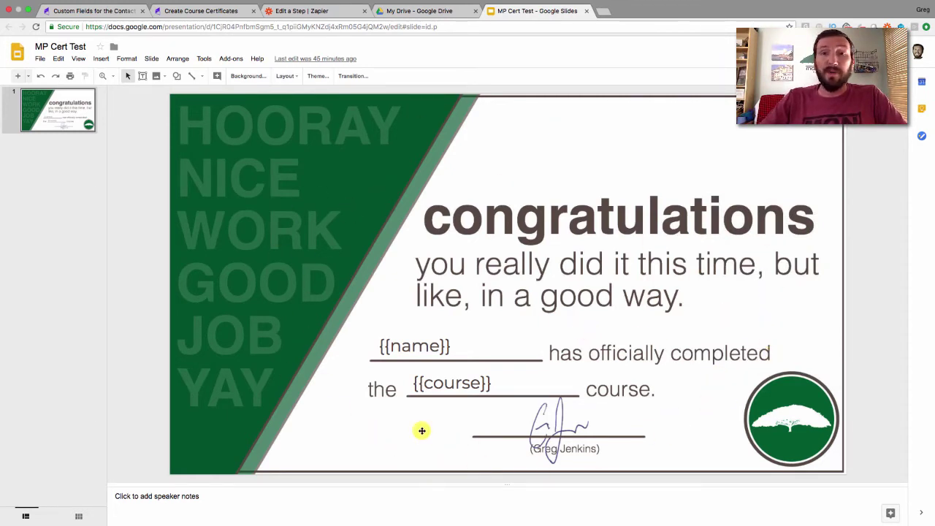
left_click(436, 336)
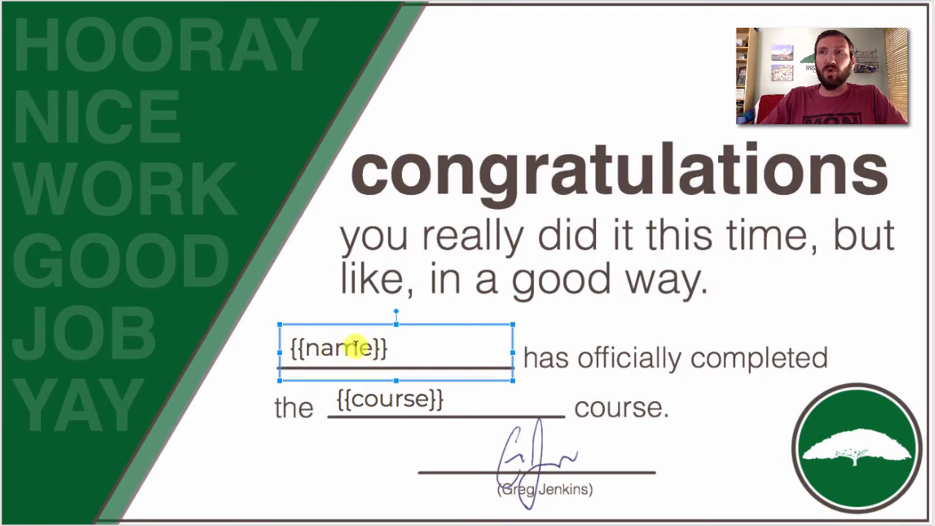
left_click(458, 395)
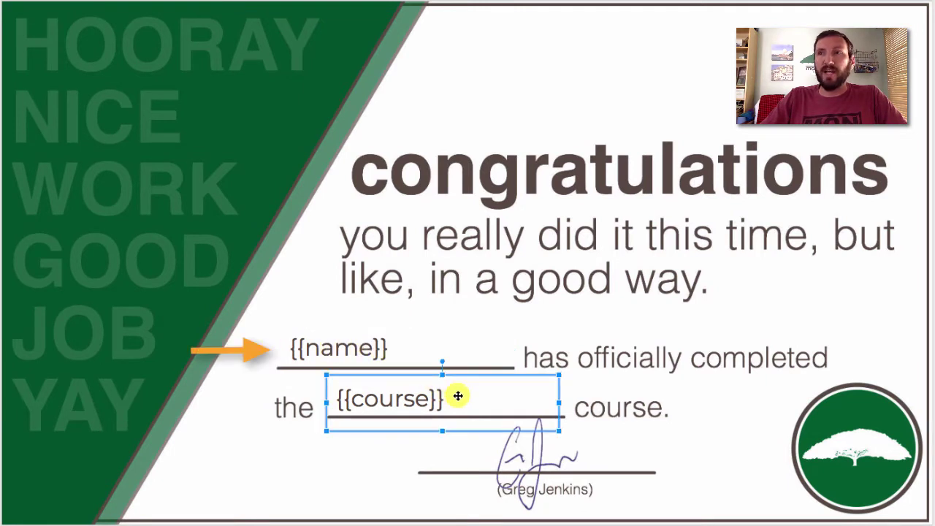
left_click(280, 341)
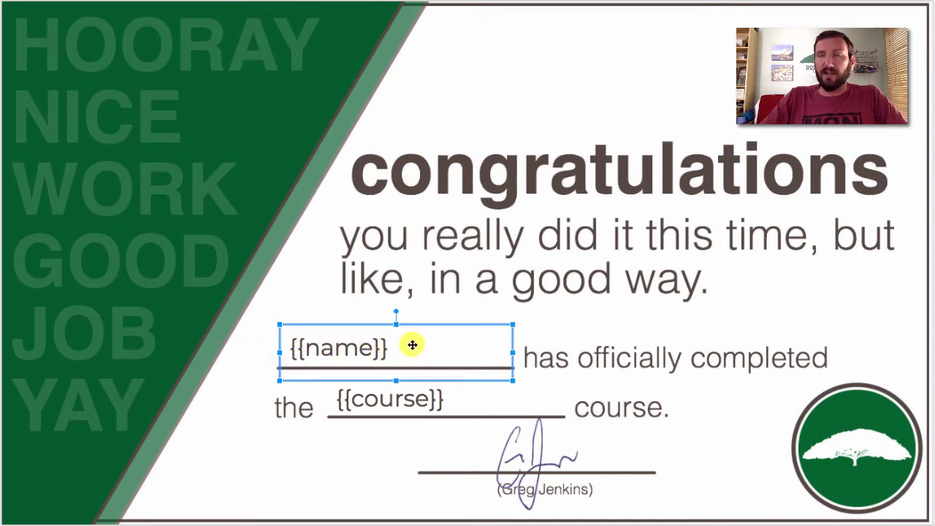
left_click(399, 390)
left_click(405, 398)
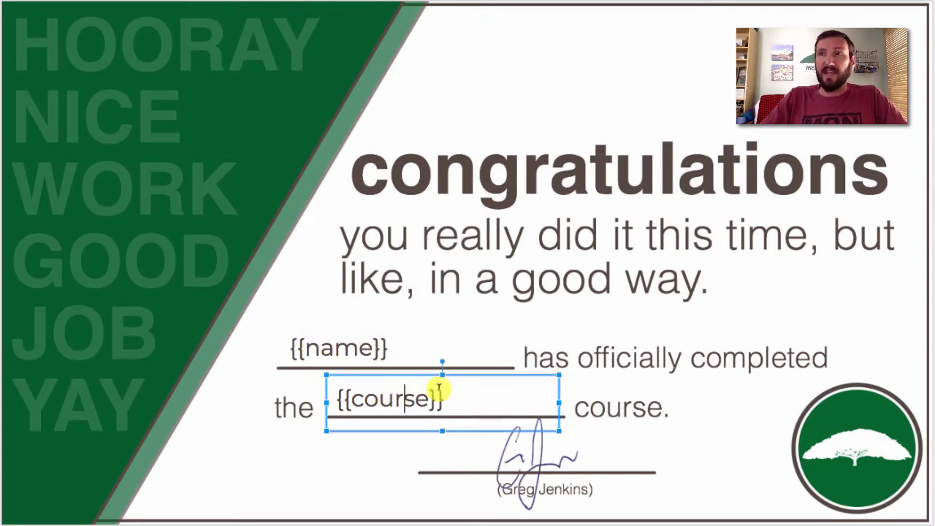
Highlight the words name and course inside the placeholders, then deselect them.
left_click(359, 349)
left_click(395, 389)
left_click(347, 345)
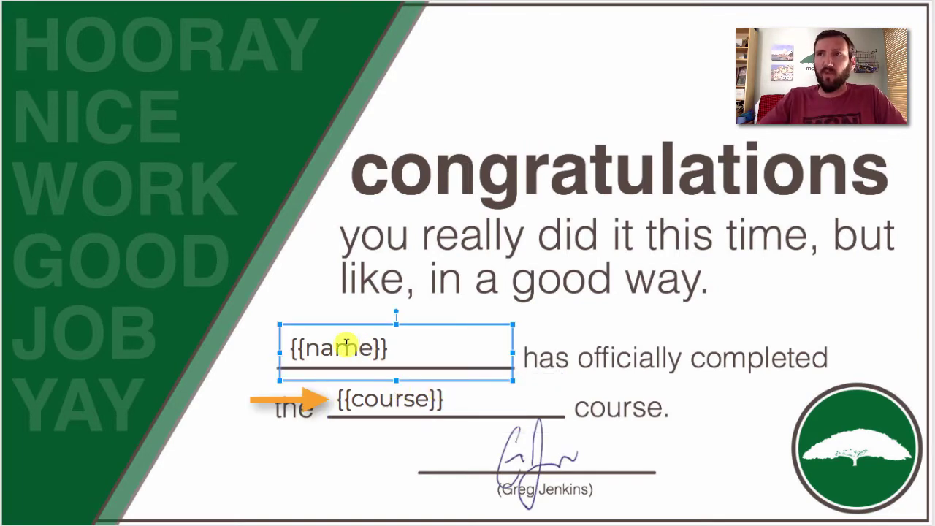
double_click(366, 350)
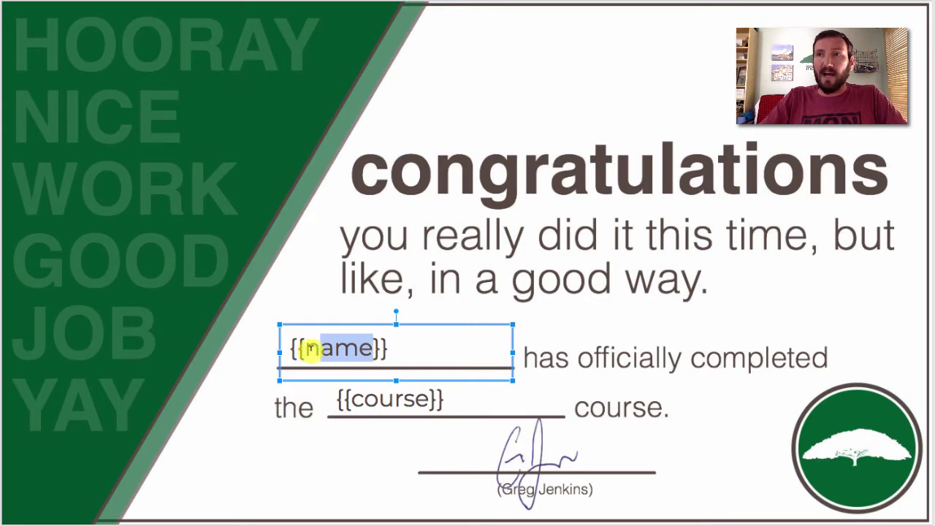
left_click_drag(427, 399, 360, 399)
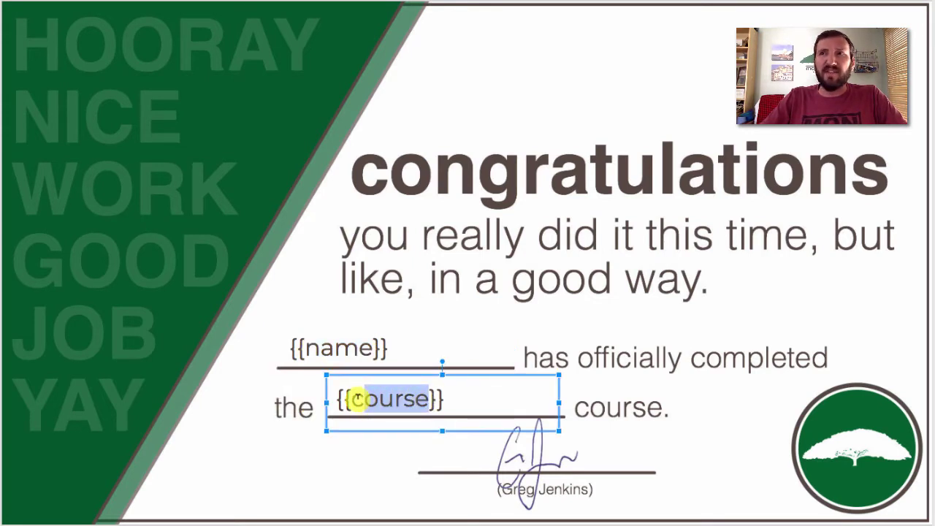
left_click(293, 451)
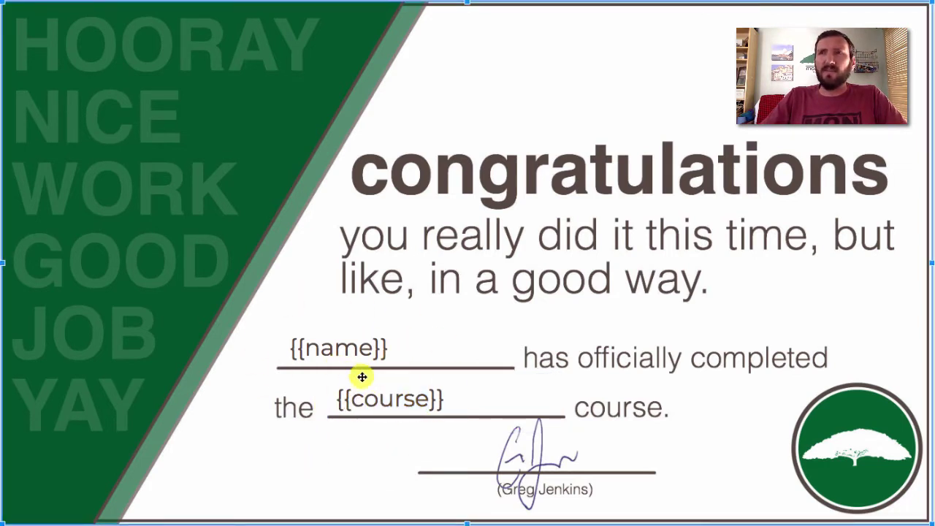
left_click(300, 345)
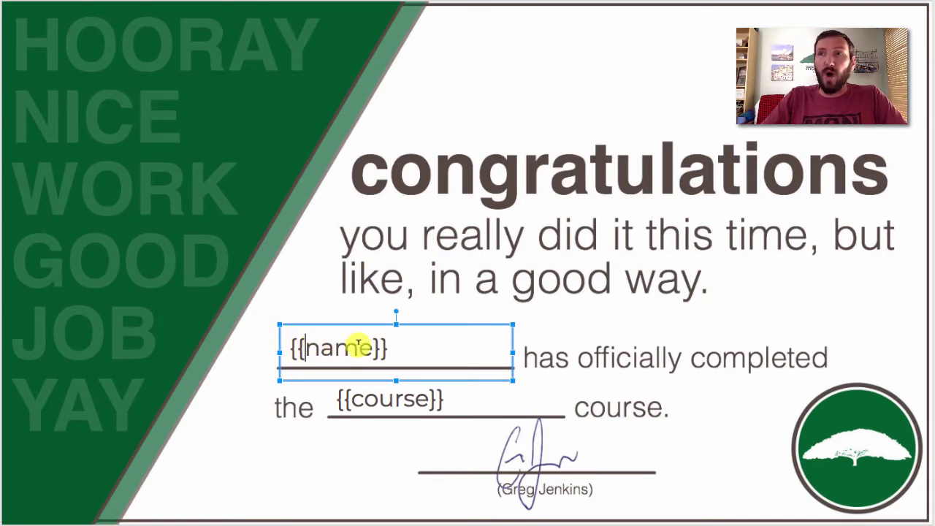
left_click(341, 434)
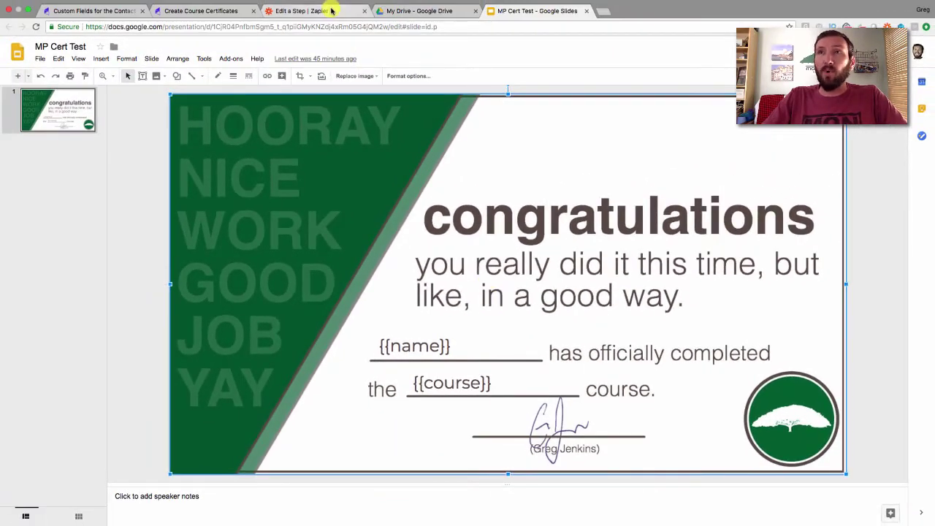
Set the action to Google Slides' Create Presentation From Template, found by searching 'slide'.
left_click(331, 10)
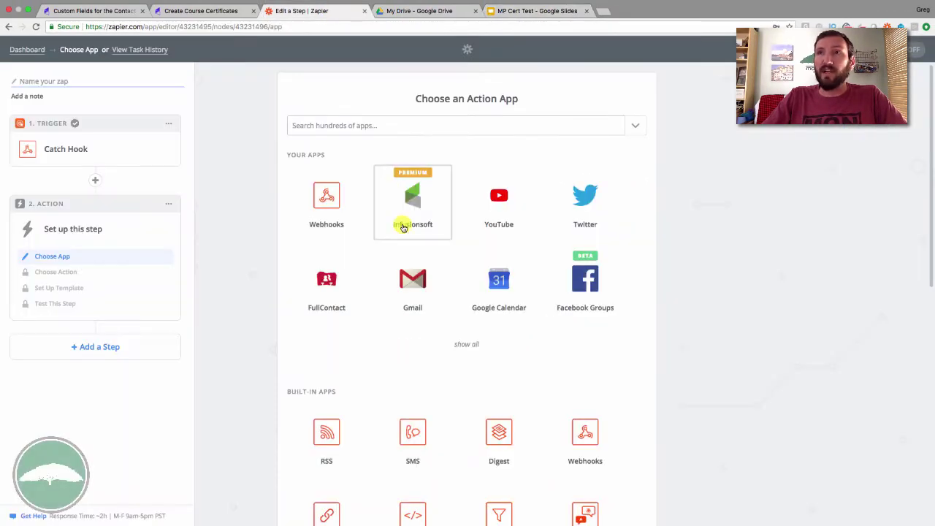
left_click(358, 122)
type("slide")
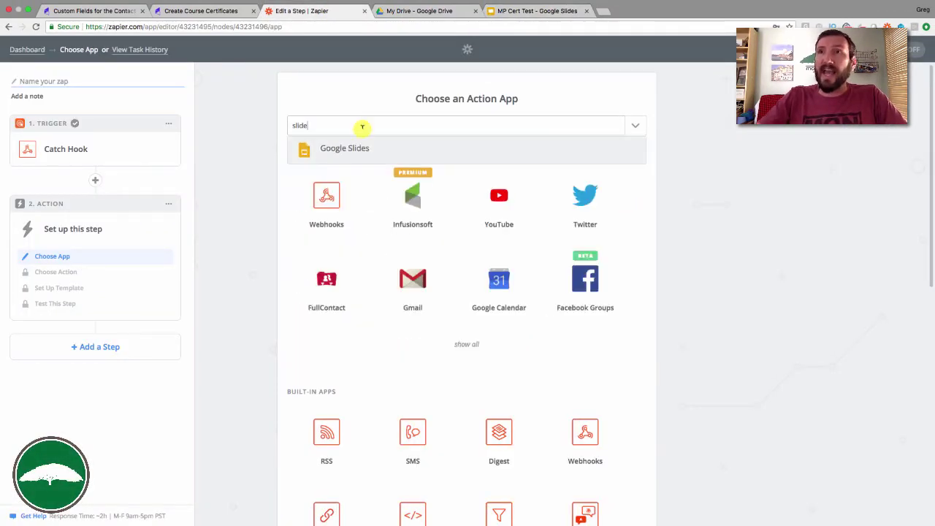
left_click(344, 149)
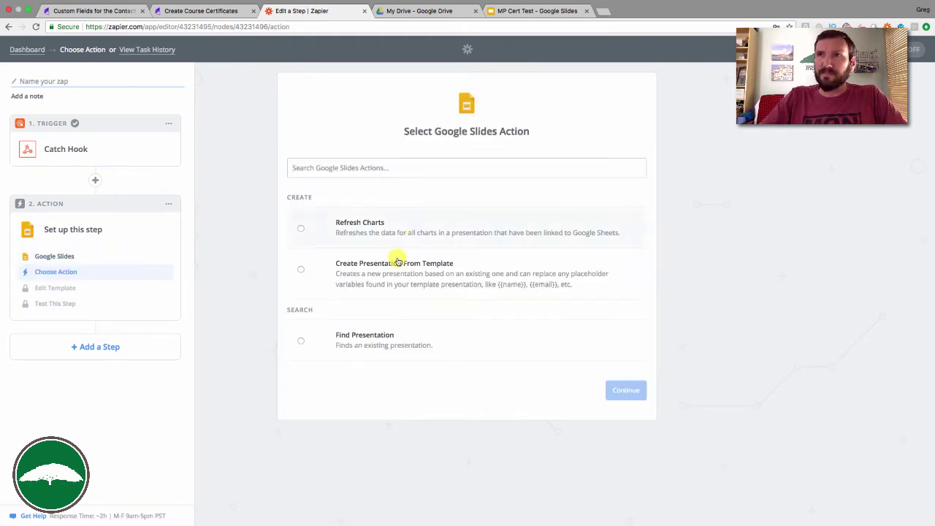
left_click(310, 270)
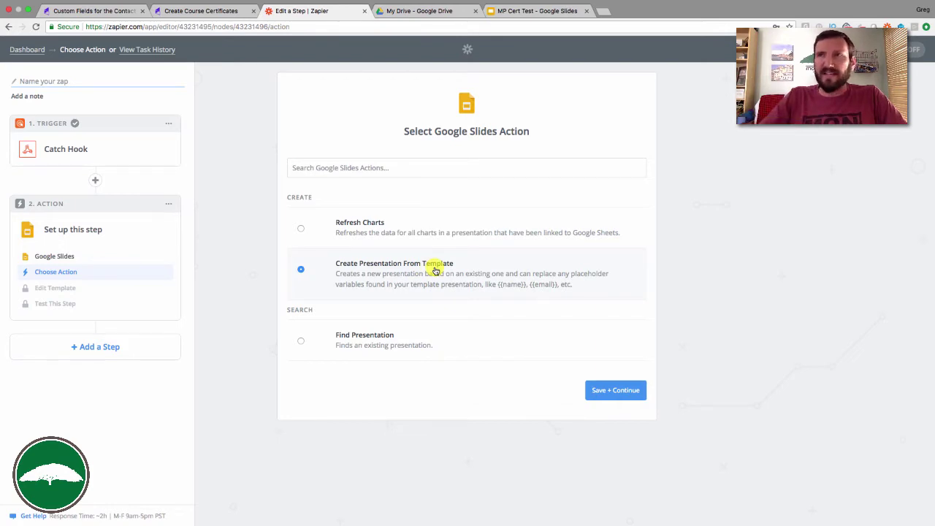
left_click(625, 392)
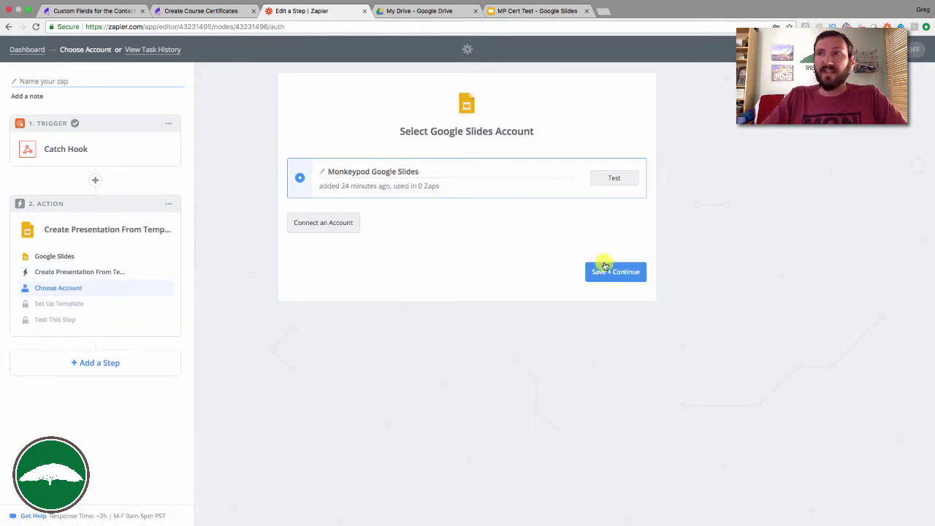
Keep the Google Slides account and begin the new presentation's title field.
left_click(616, 273)
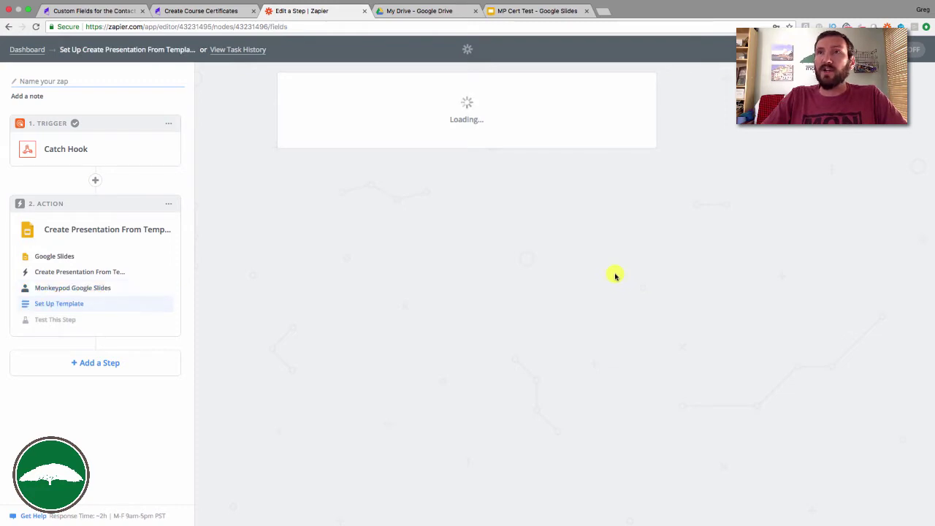
left_click(431, 250)
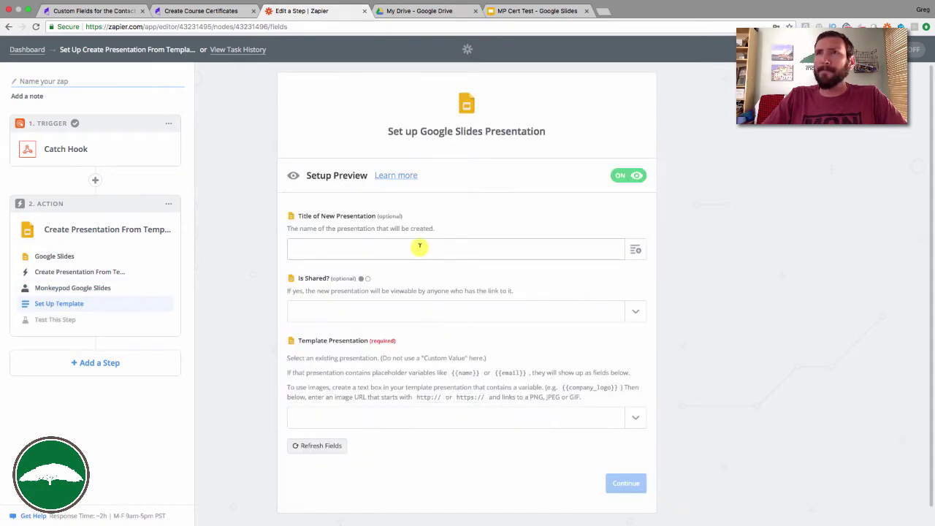
left_click(344, 309)
left_click(271, 320)
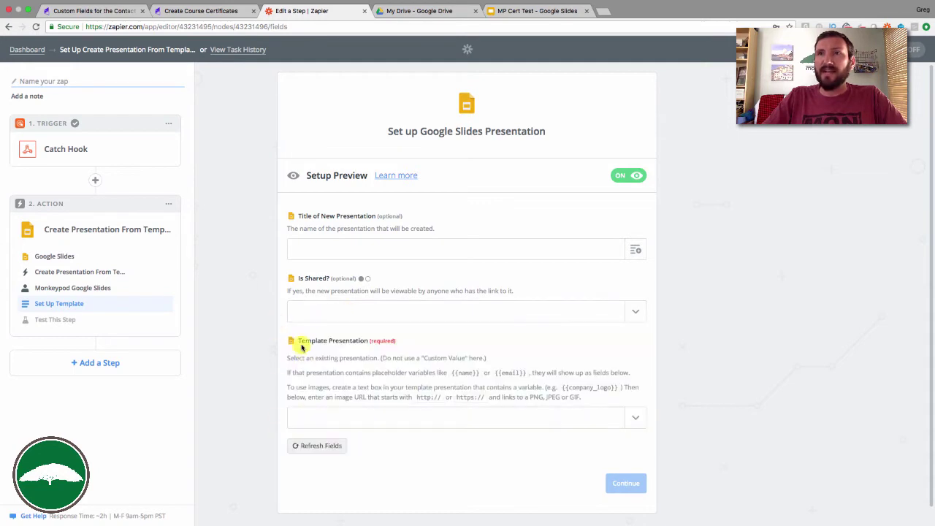
scroll(365, 344, "down", 1)
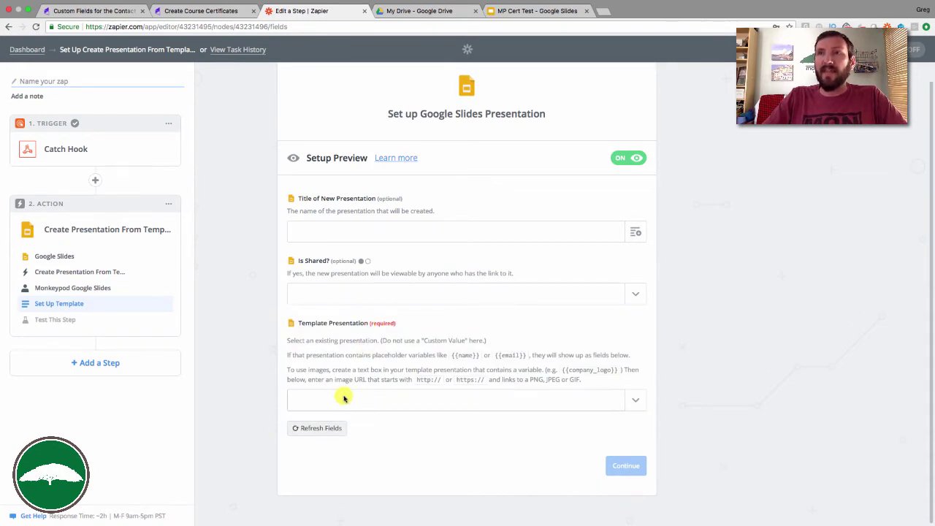
left_click(519, 11)
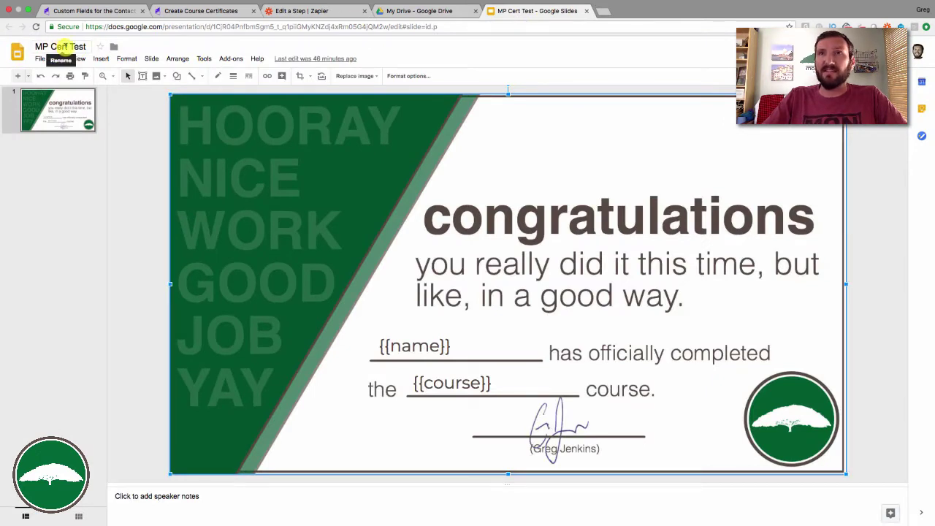
left_click(341, 11)
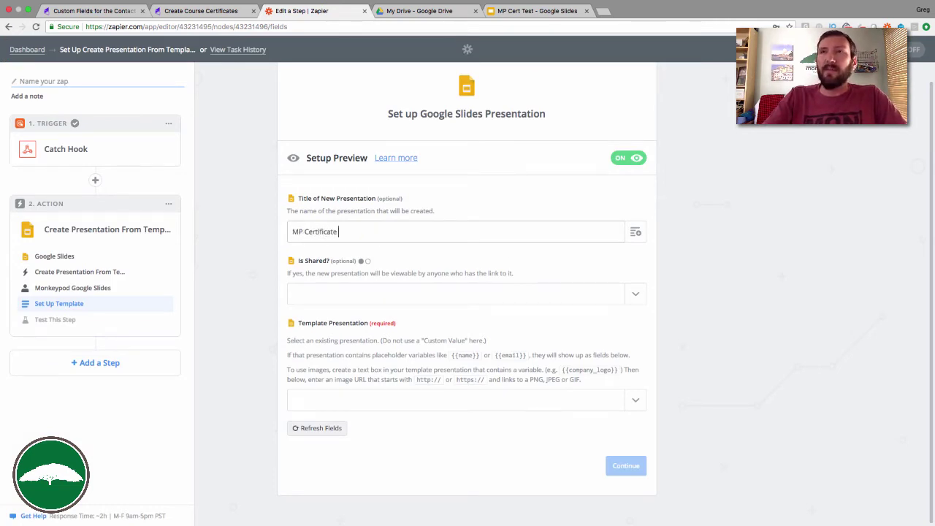
Title the presentation 'MP Certificate - ' plus Step 1's contact name.
left_click(635, 233)
left_click(376, 318)
left_click(754, 242)
left_click(424, 11)
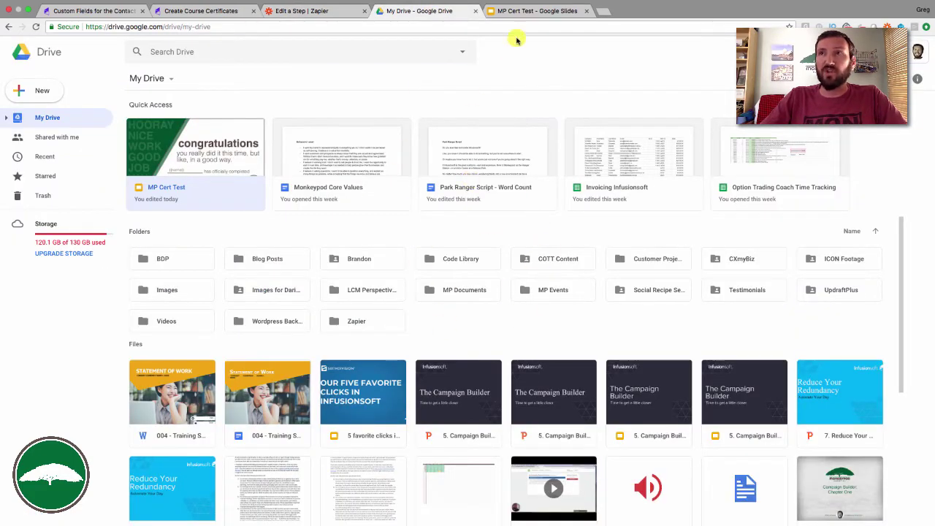
left_click(532, 11)
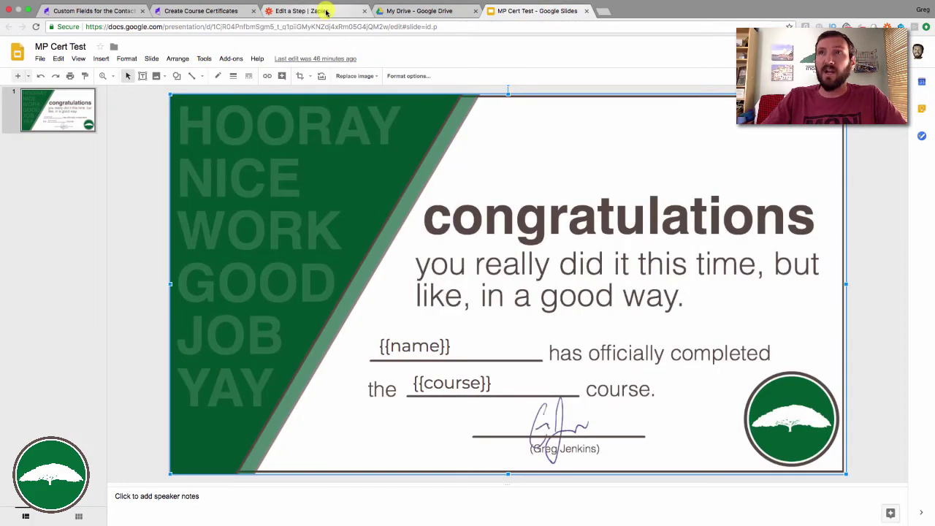
left_click(328, 11)
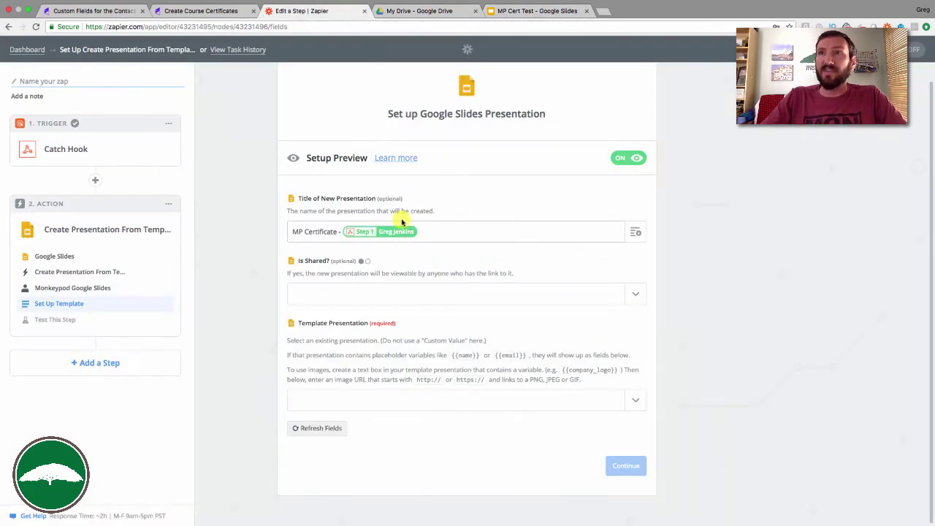
Set Is Shared to yes and choose MP Cert Test as the template presentation.
left_click(392, 296)
left_click(353, 335)
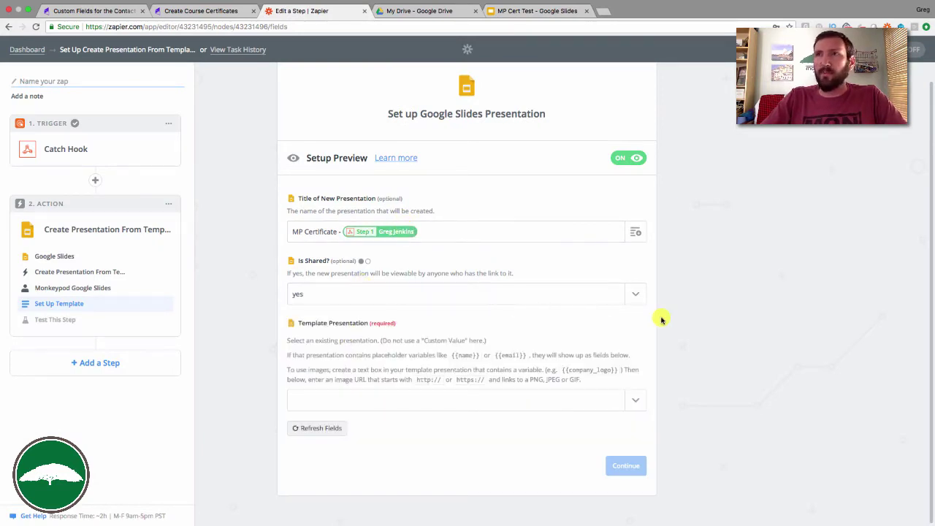
left_click(411, 398)
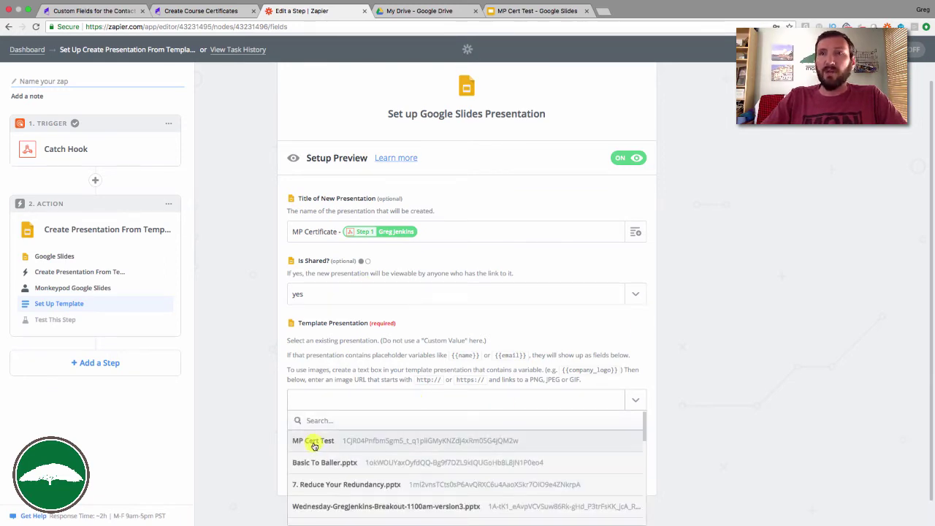
left_click(314, 442)
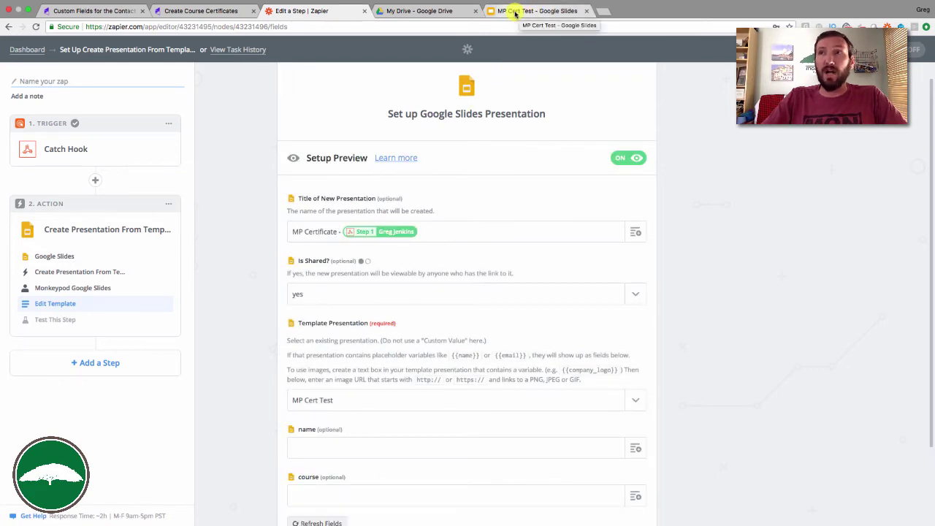
Map the template's name field to Step 1's Contact Name.
scroll(789, 288, "down", 3)
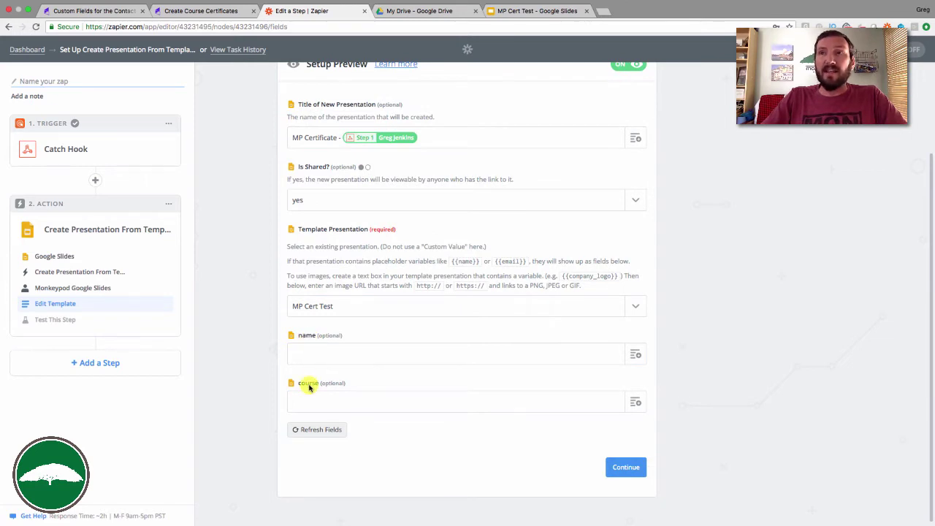
left_click(537, 11)
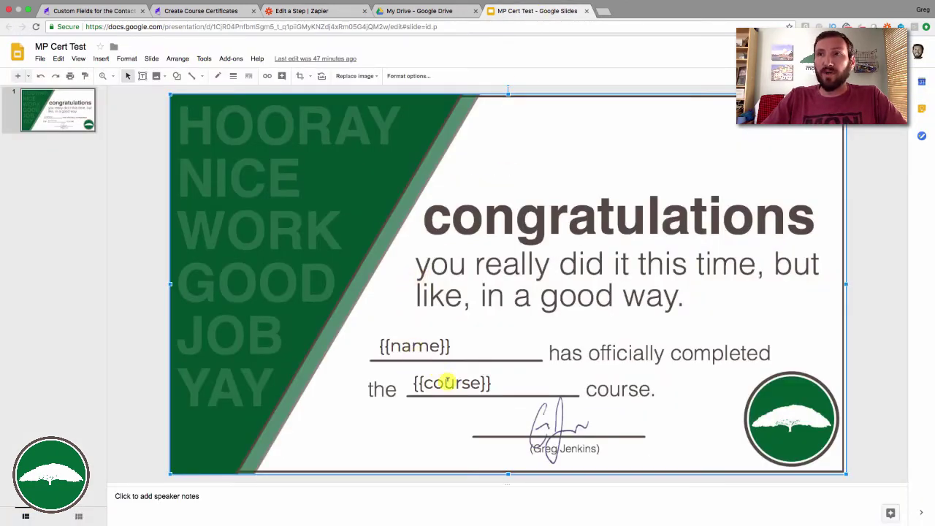
left_click(326, 13)
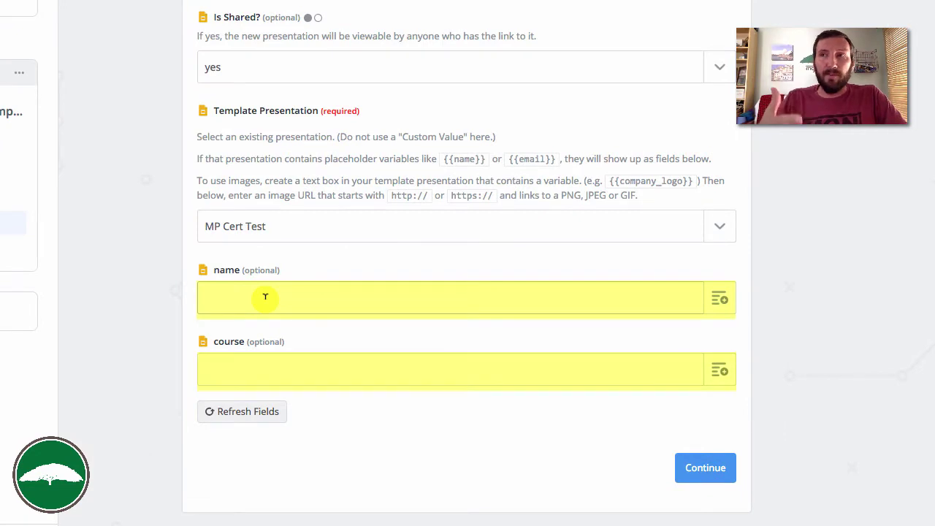
left_click(265, 296)
left_click(719, 299)
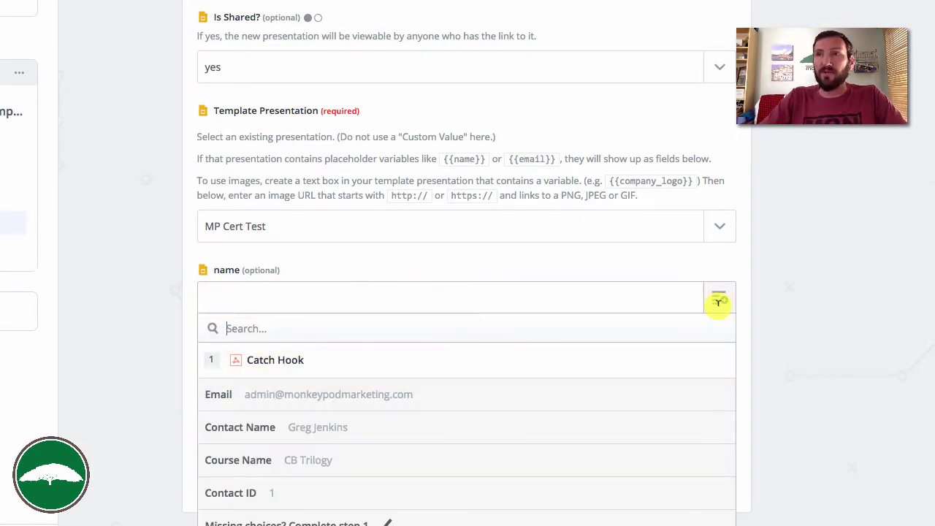
left_click(277, 427)
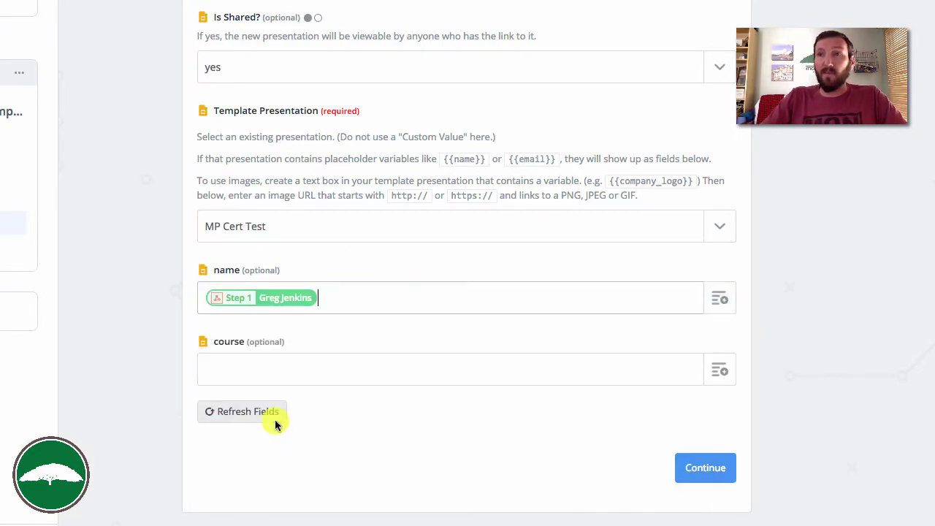
left_click(203, 11)
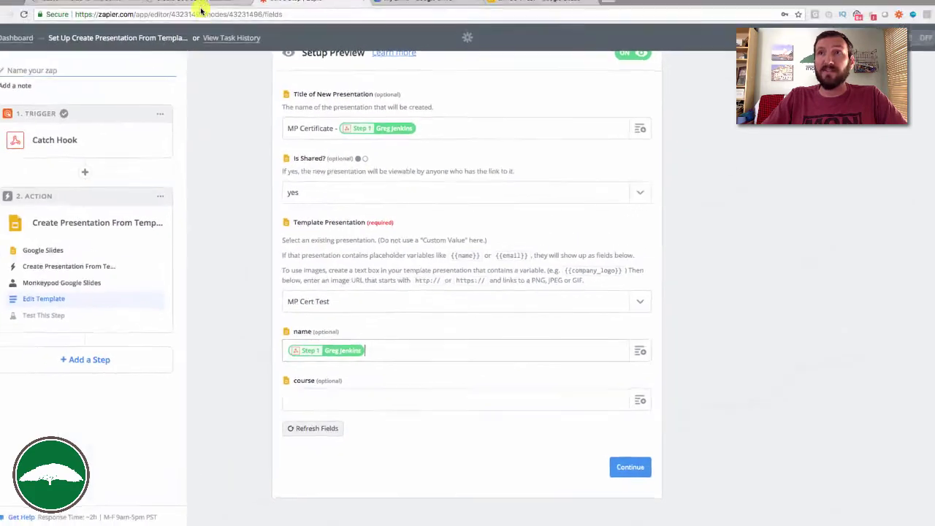
Review the Post to Zapier HTTP post name/value pairs, including the email value sent.
double_click(354, 163)
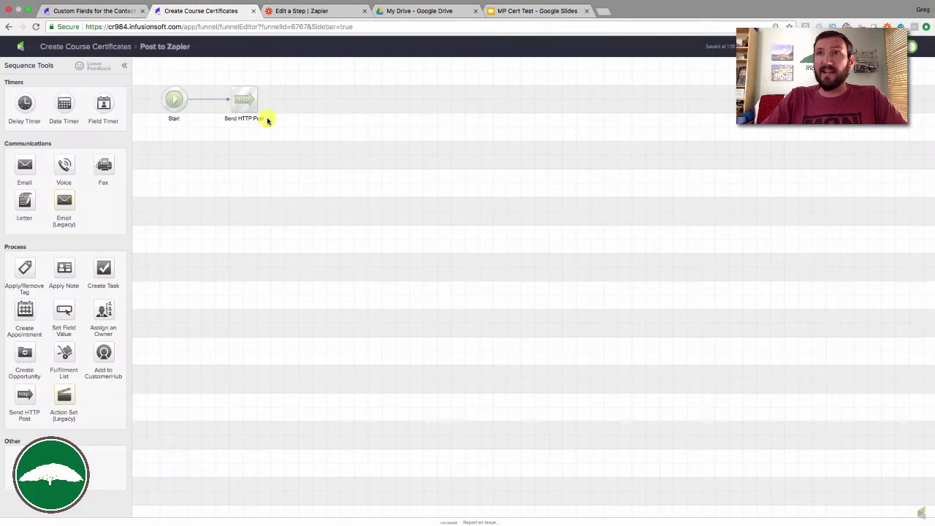
double_click(253, 105)
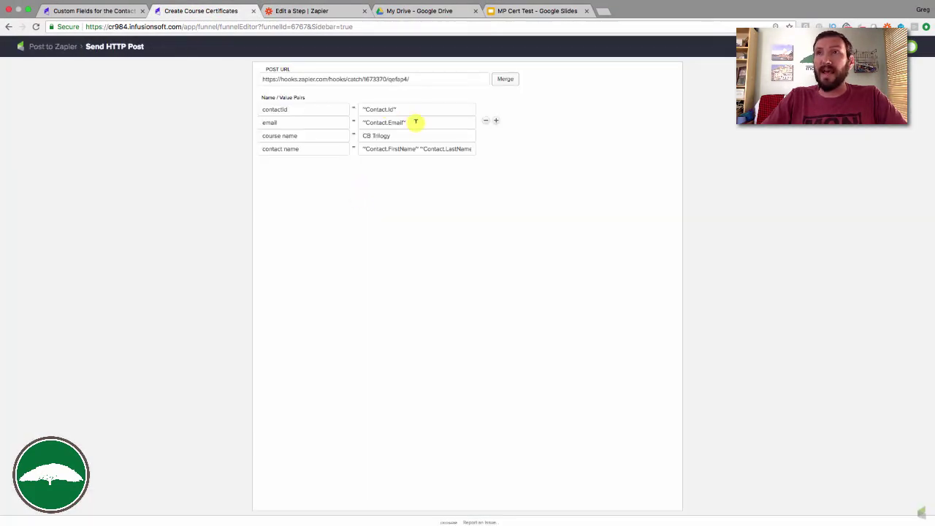
left_click_drag(413, 121, 324, 121)
left_click(380, 148)
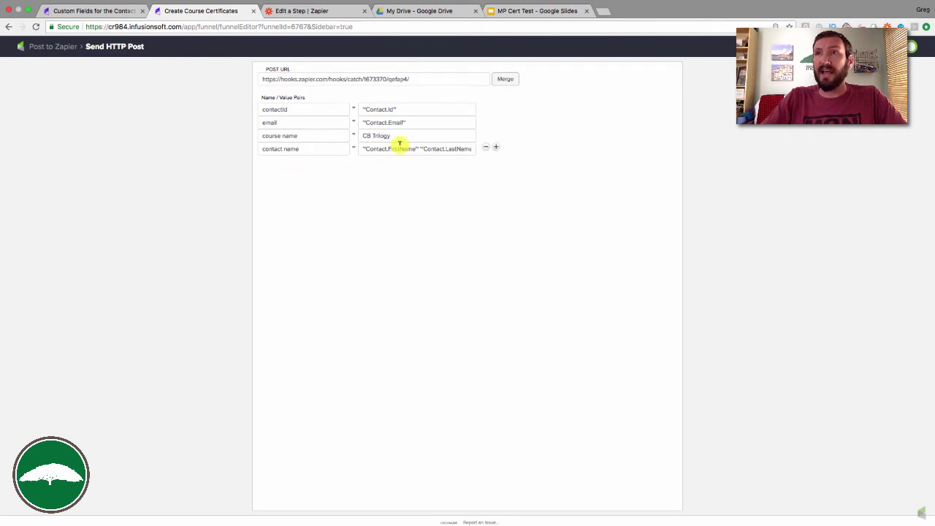
left_click(62, 45)
left_click(59, 45)
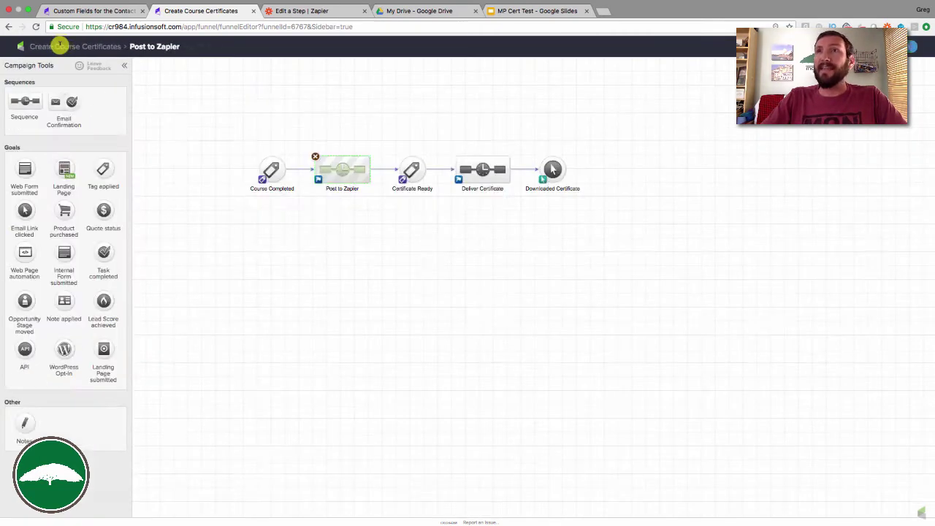
Recheck the Post to Zapier sequence in the campaign, then return to the Zapier certificate form.
left_click(340, 11)
left_click(318, 401)
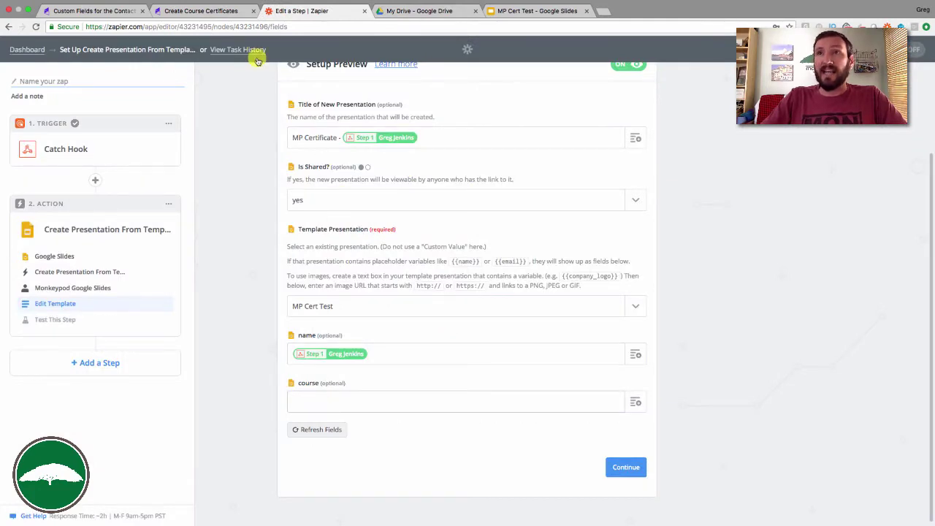
left_click(234, 11)
double_click(349, 171)
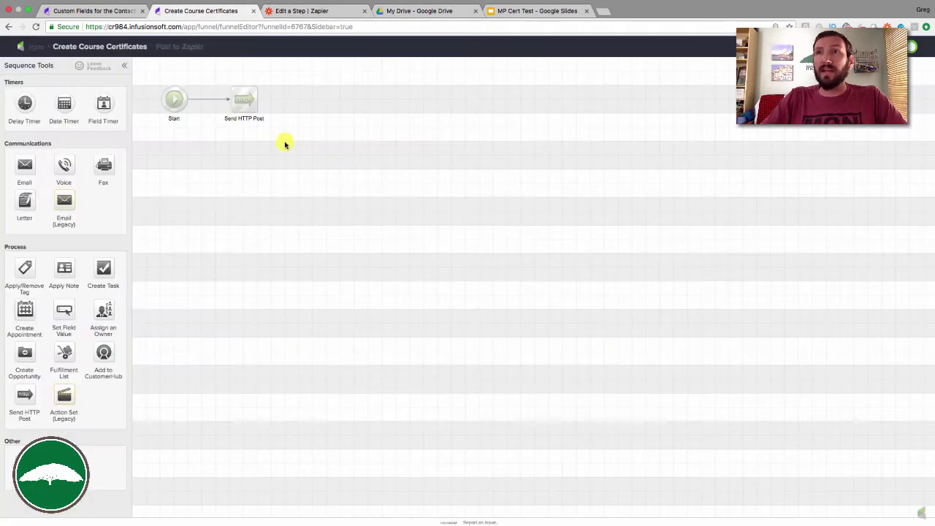
left_click(108, 44)
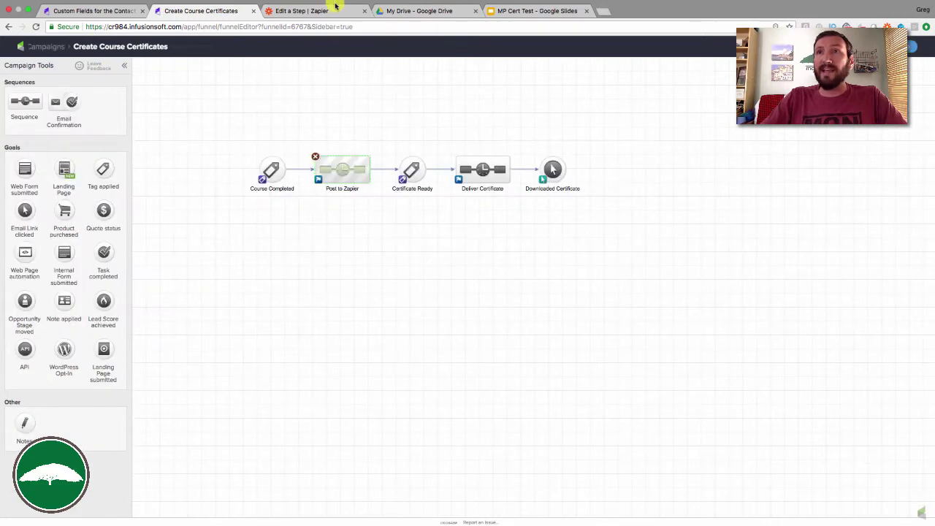
left_click(332, 9)
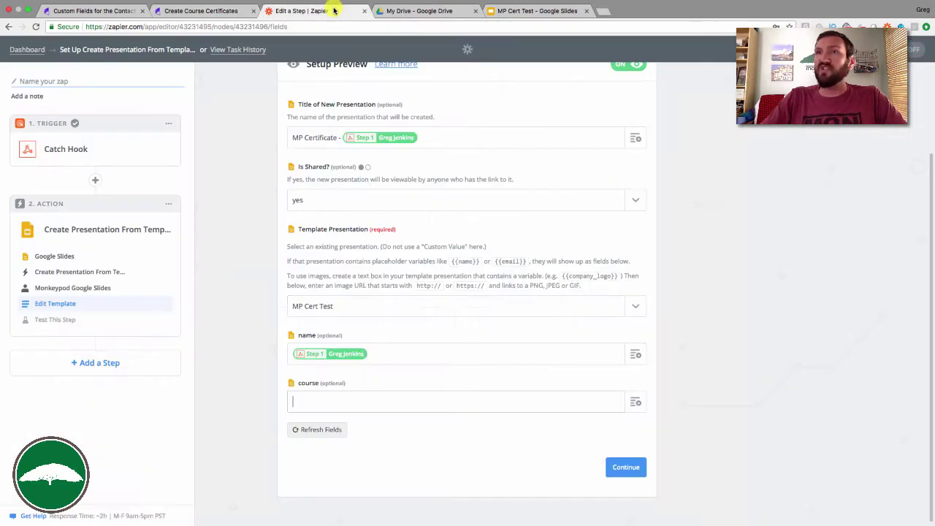
Map the course field to Step 1's Course Name and save the template settings.
left_click(635, 402)
scroll(343, 499, "down", 1)
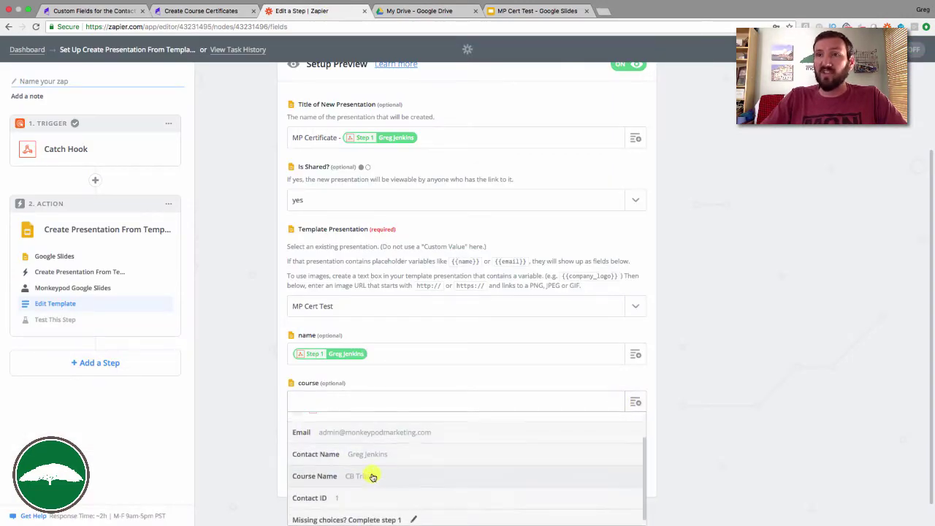
left_click(371, 475)
left_click(629, 470)
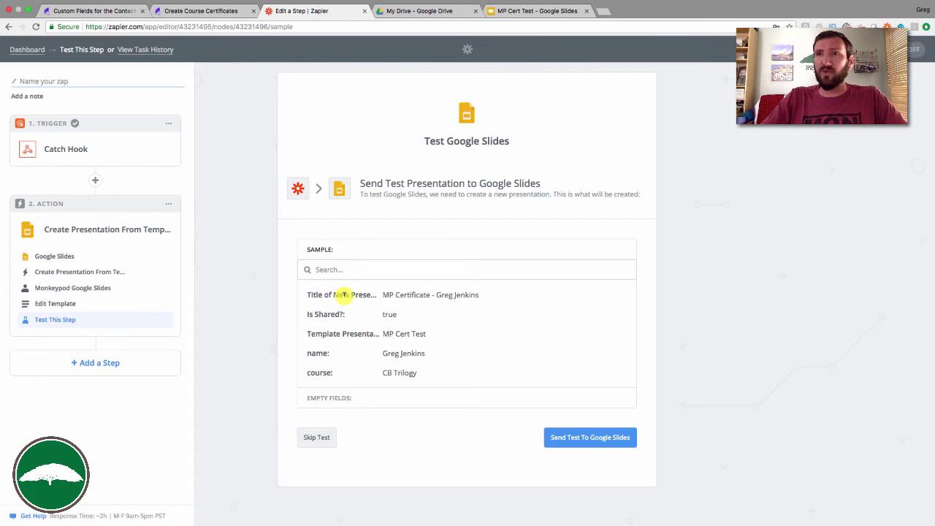
Send a test presentation built from the MP Cert Test template to Google Slides.
left_click(611, 439)
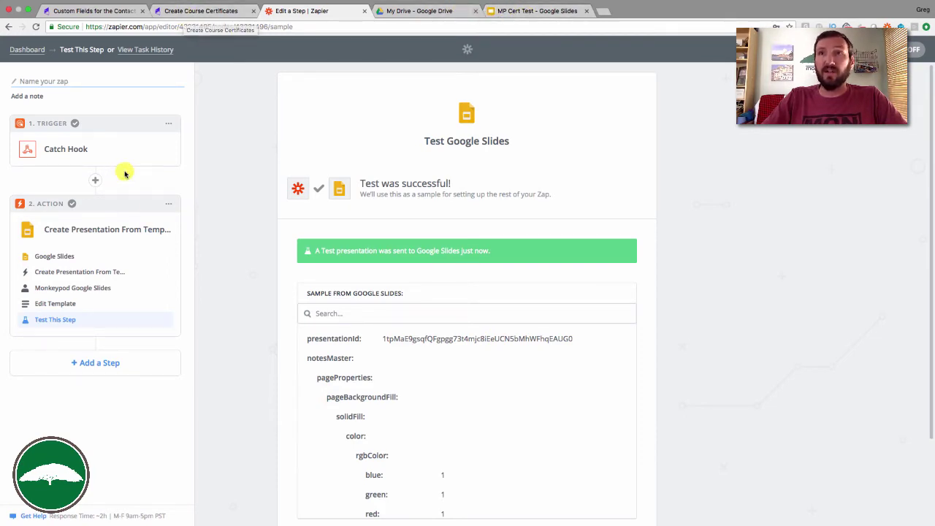
scroll(505, 378, "down", 5)
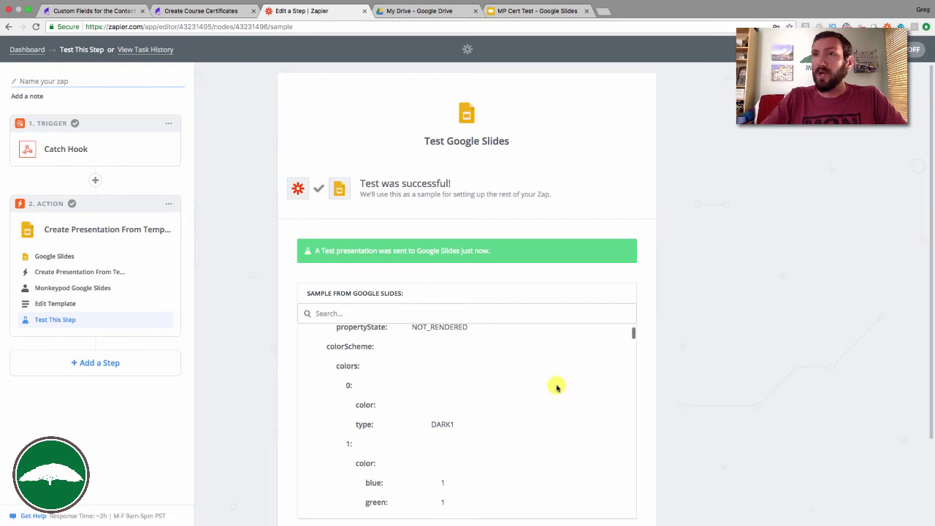
scroll(712, 369, "down", 2)
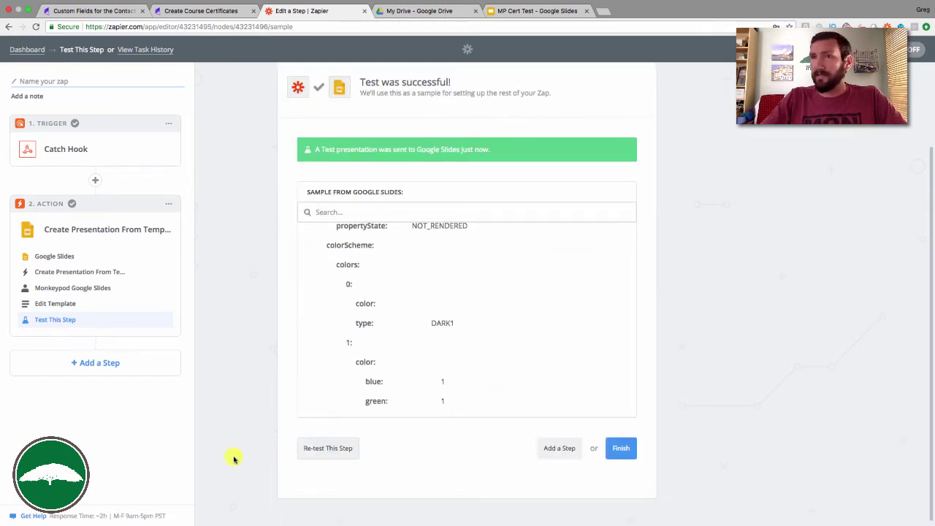
Review the successful Google Slides test sample and its application/pdf export link.
scroll(417, 319, "down", 6)
scroll(417, 320, "down", 3)
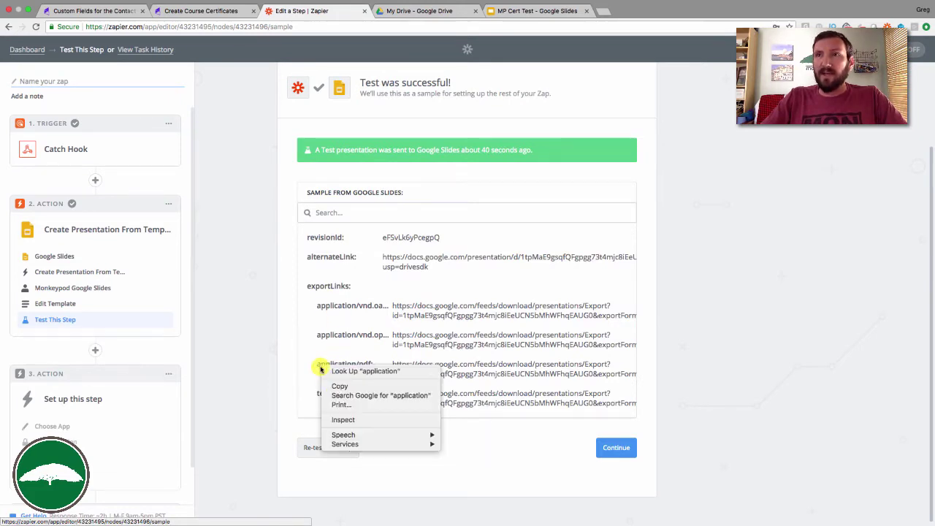
right_click(326, 367)
left_click(382, 361)
left_click(371, 365)
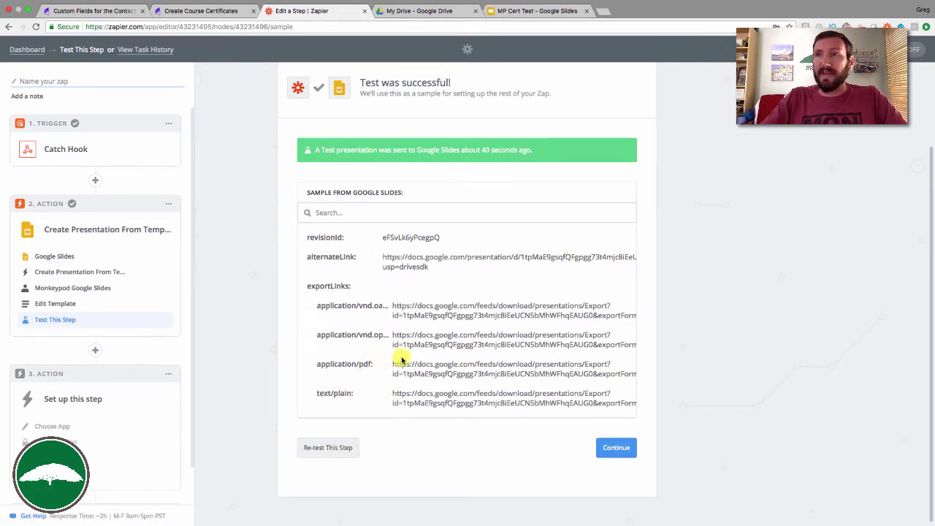
left_click_drag(401, 360, 502, 373)
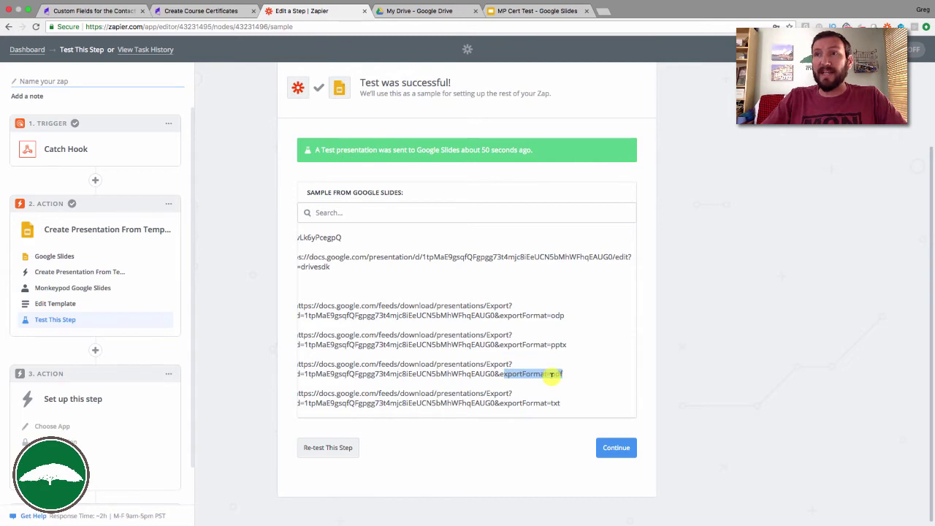
scroll(552, 374, "left", 3)
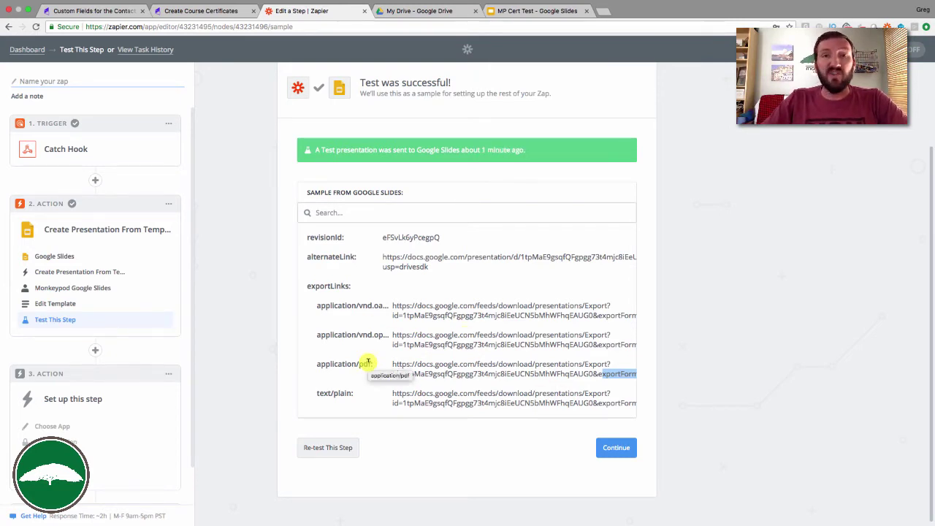
left_click(232, 331)
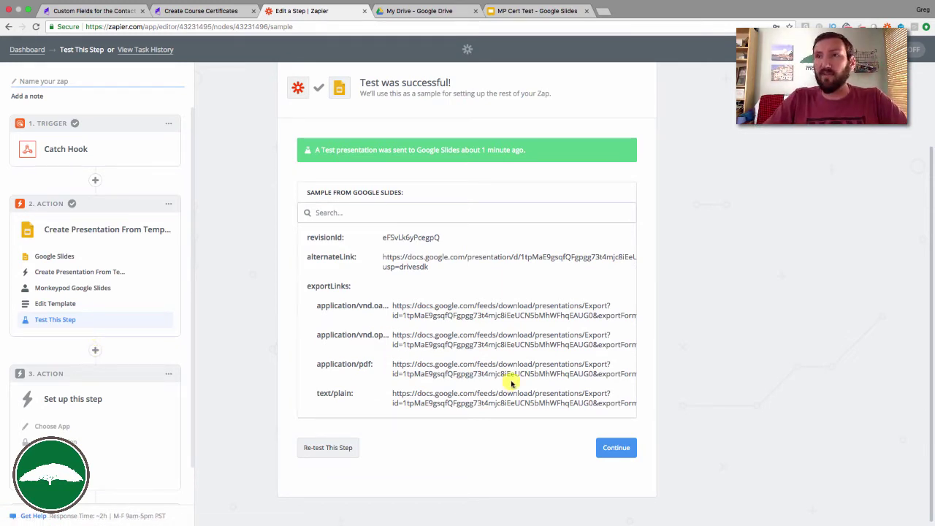
left_click(111, 388)
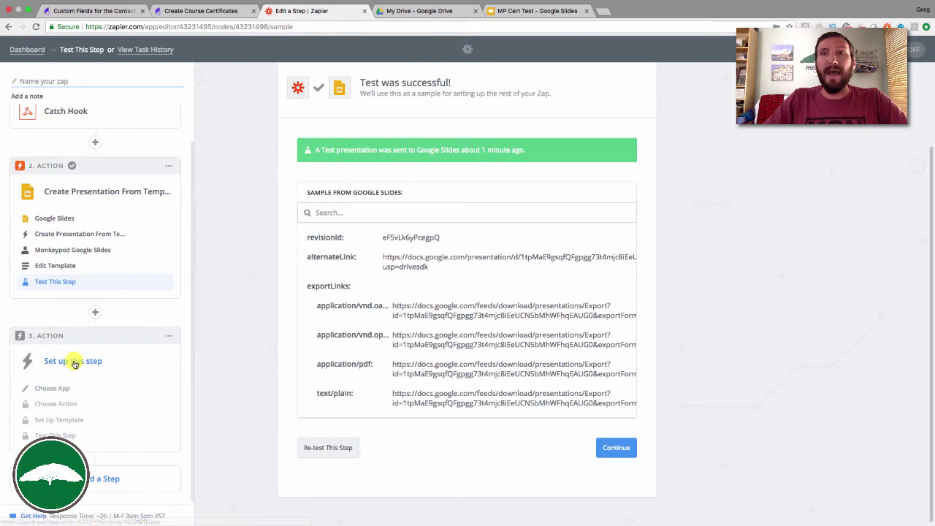
Make the third step Infusionsoft Create/Update Contact using the Monkeypod Infusionsoft account.
left_click(60, 389)
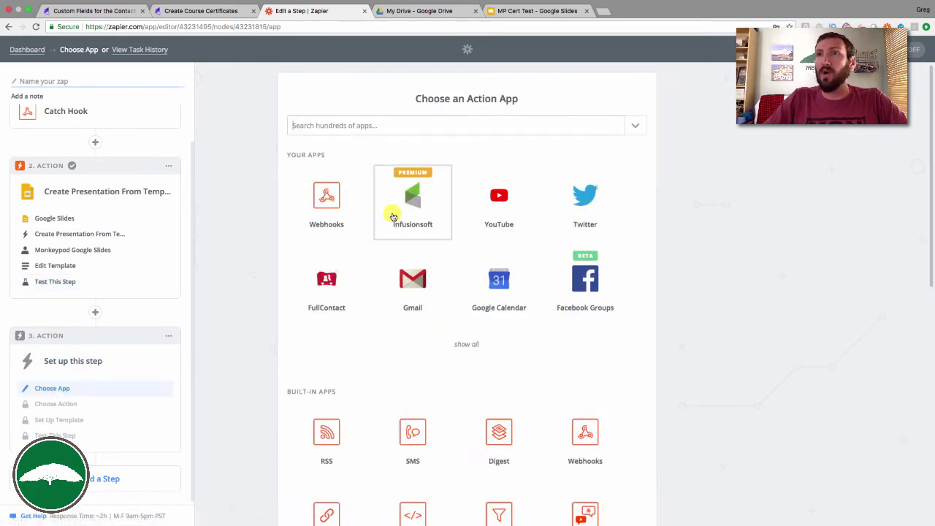
left_click(413, 195)
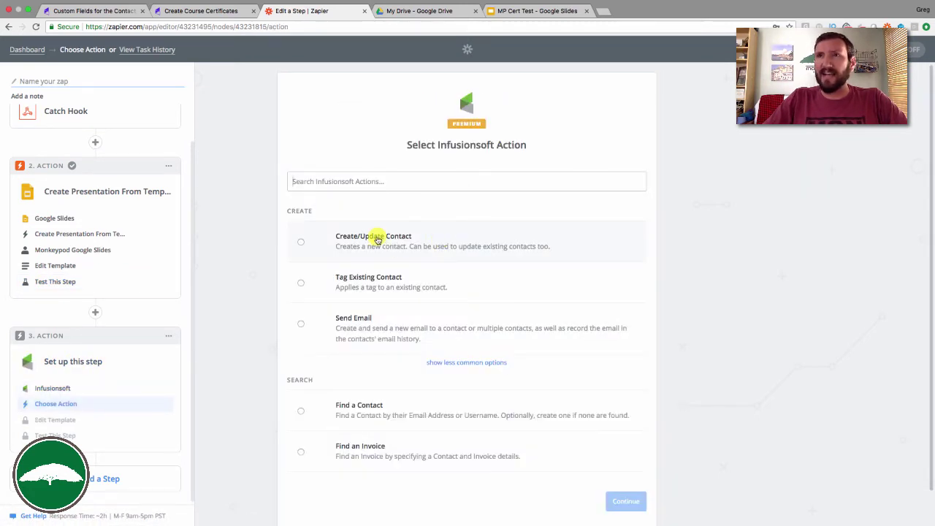
left_click(378, 240)
scroll(668, 351, "down", 1)
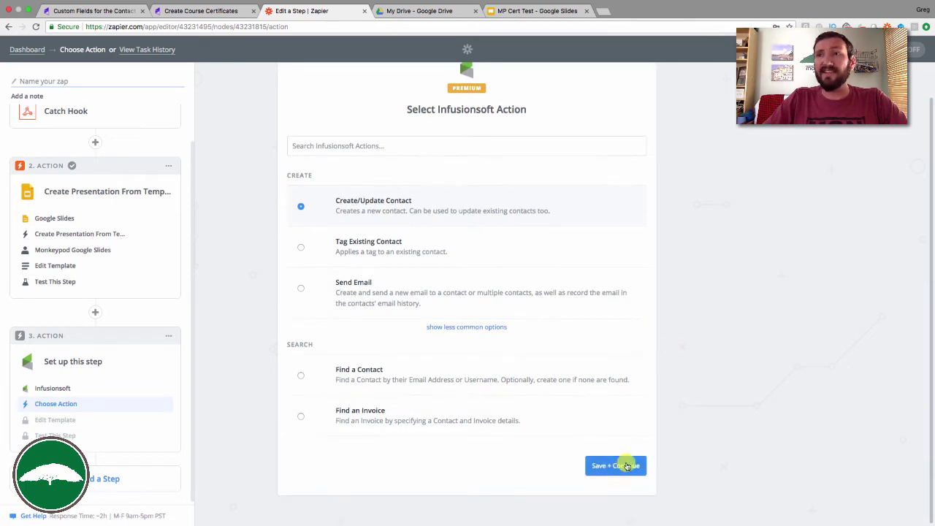
left_click(625, 466)
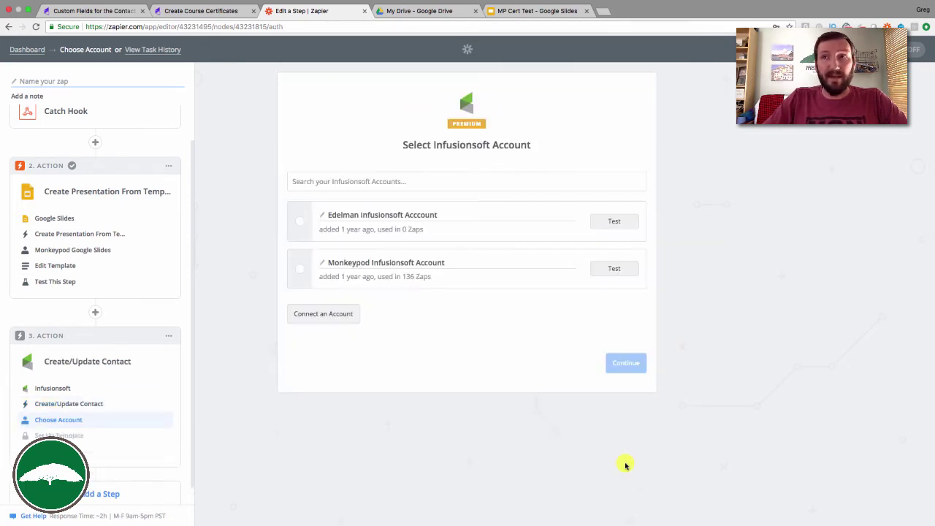
left_click(300, 268)
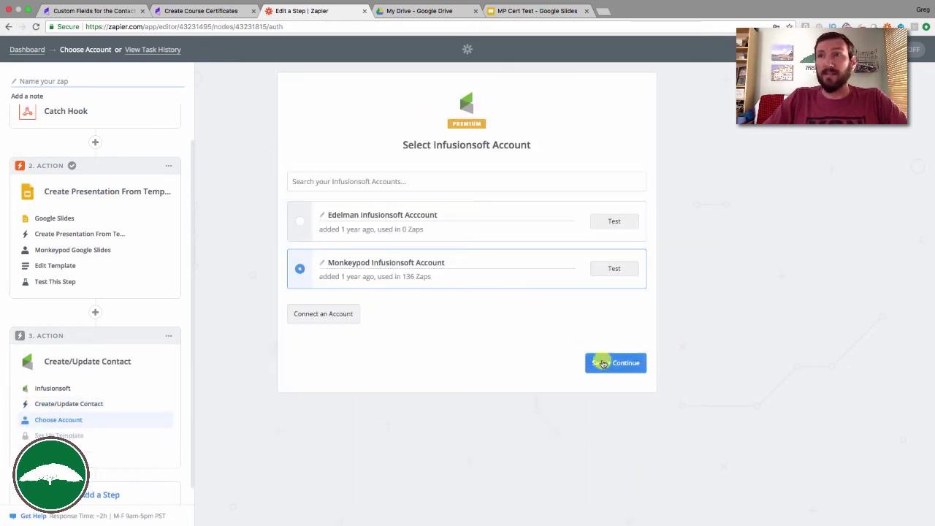
left_click(616, 364)
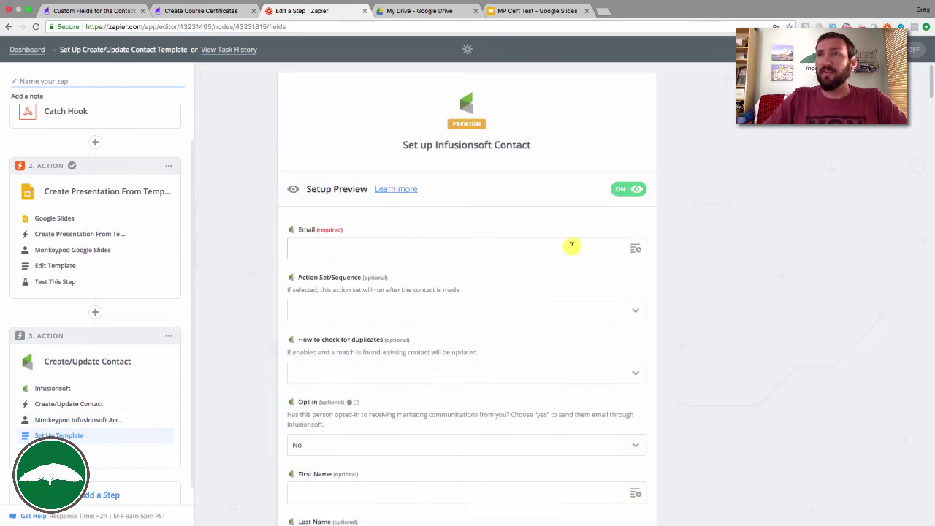
Map Email to the Catch Hook email and check duplicates by Email.
left_click(628, 250)
left_click(380, 291)
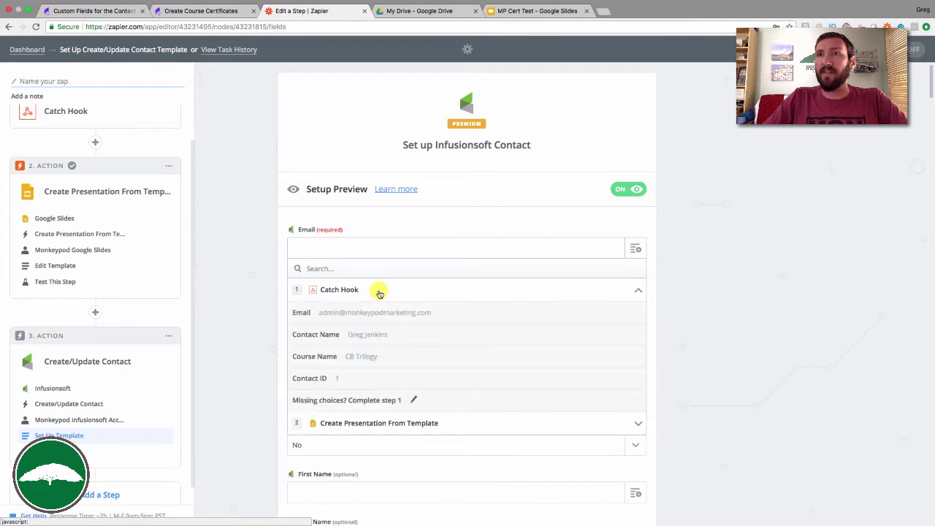
left_click(375, 310)
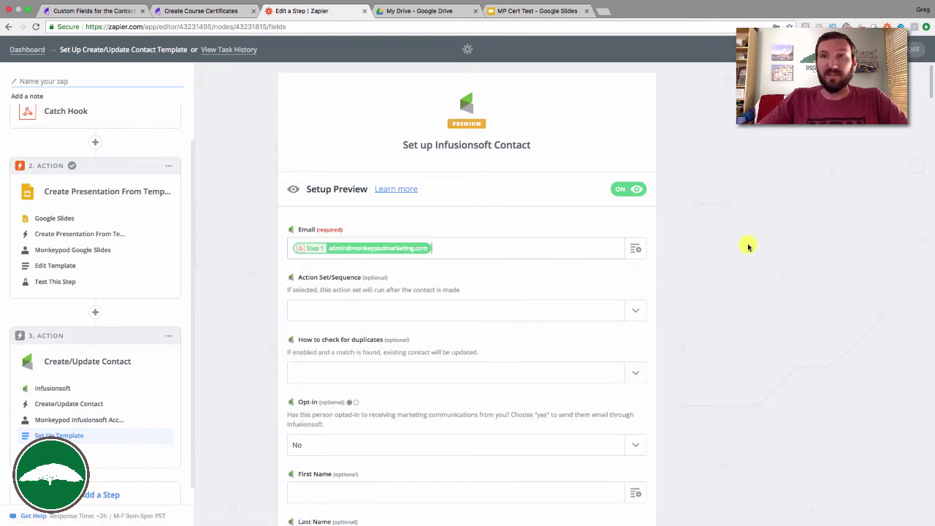
scroll(653, 308, "down", 2)
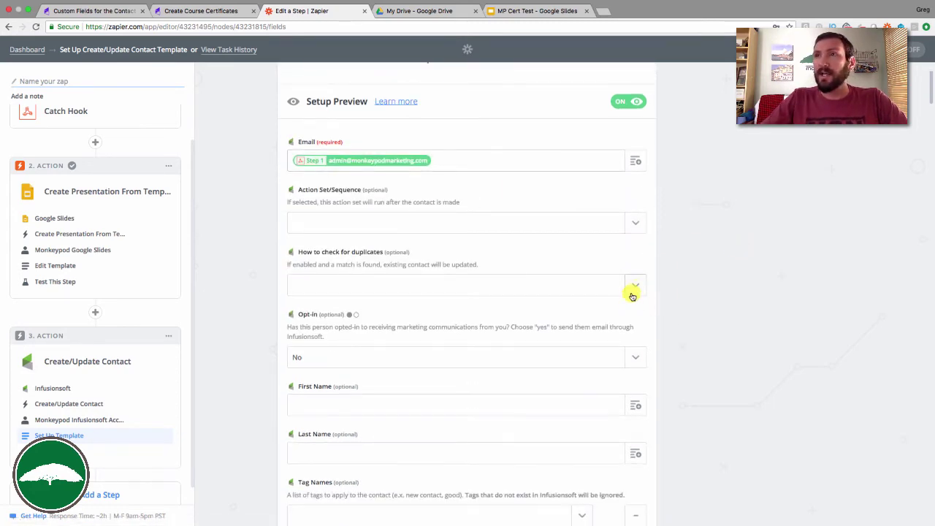
left_click(635, 287)
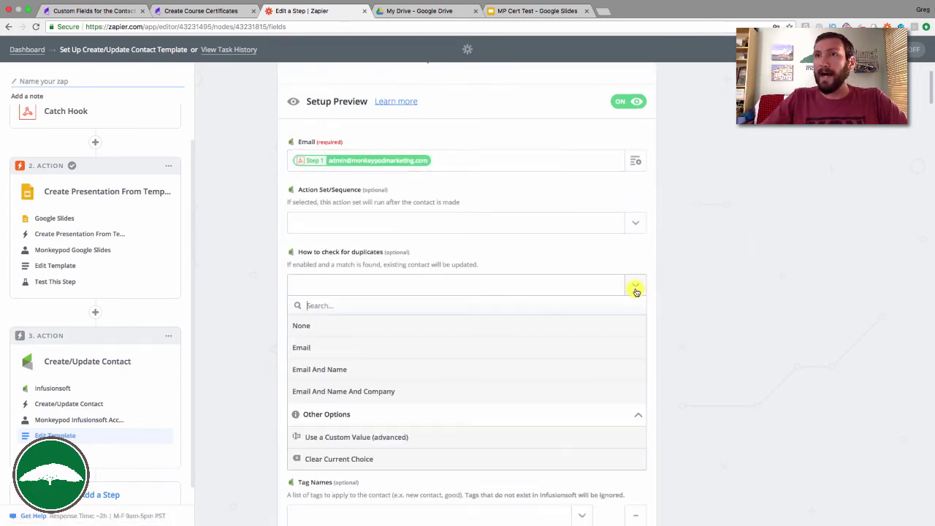
left_click(362, 346)
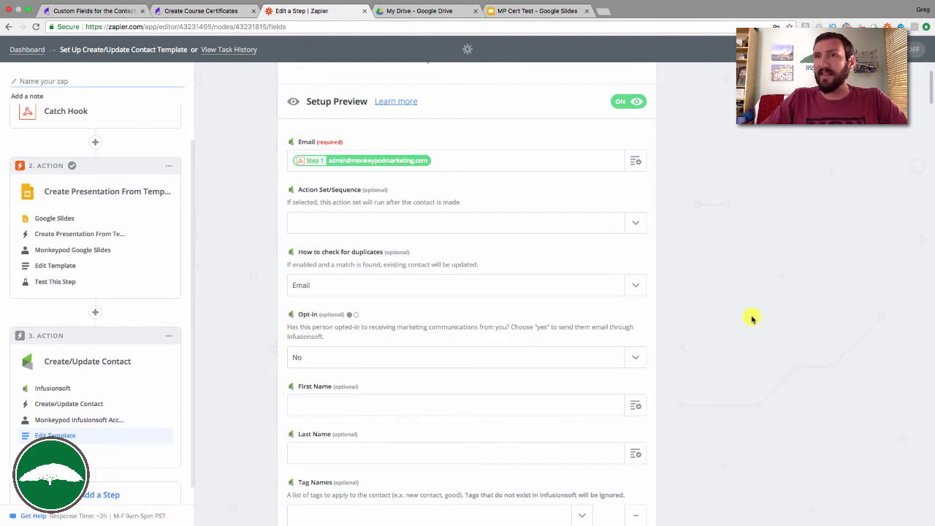
Set Opt-in to Yes and apply the Certificate Ready tag.
scroll(706, 284, "down", 1)
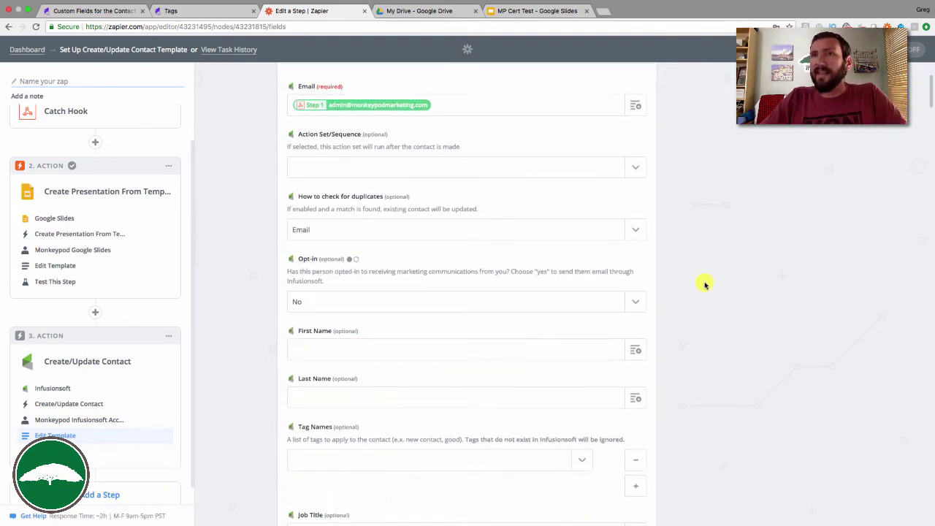
left_click(501, 305)
left_click(445, 363)
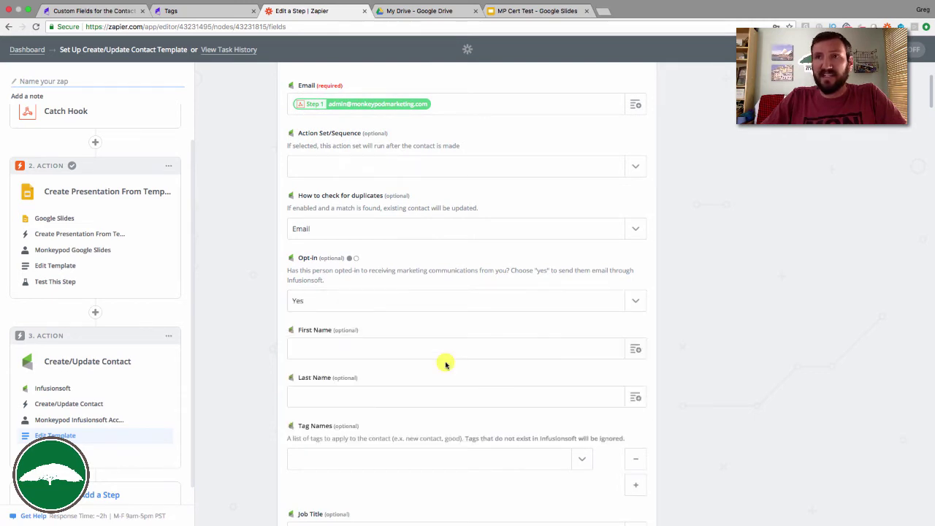
scroll(687, 294, "down", 1)
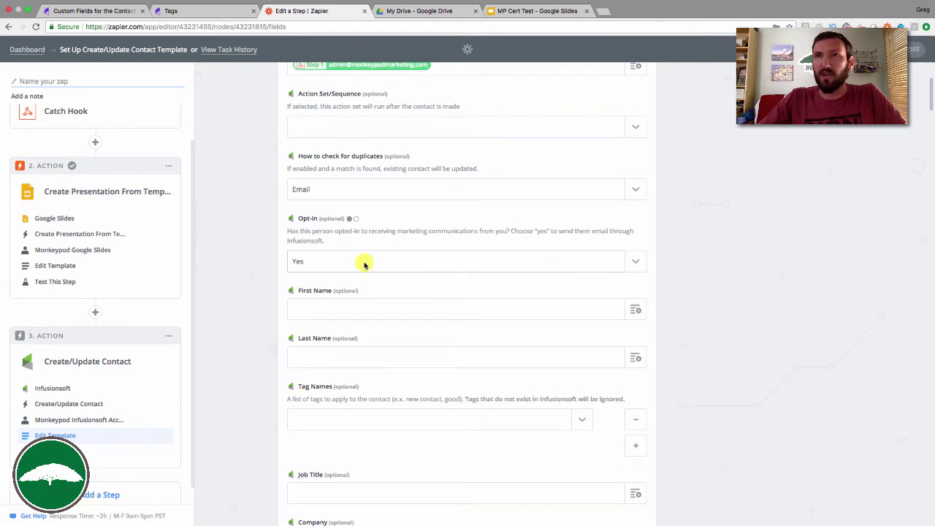
scroll(688, 300, "down", 3)
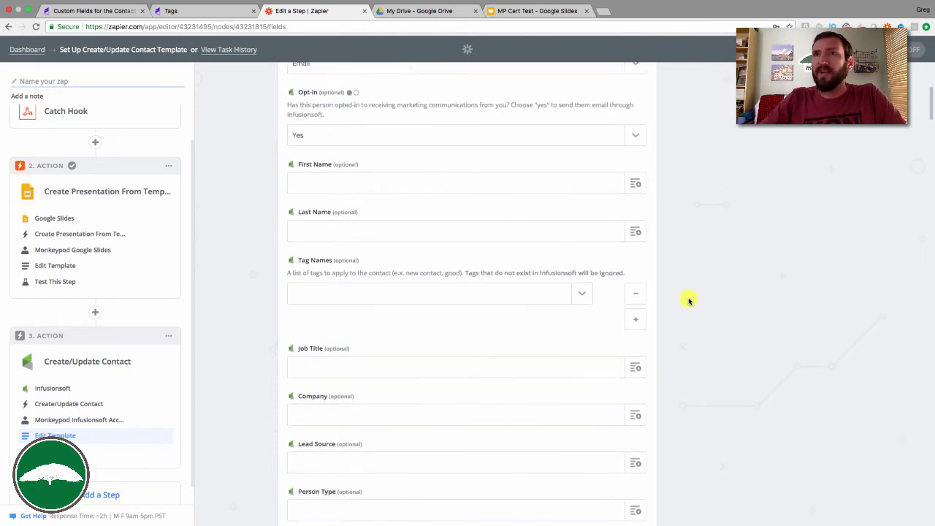
left_click(582, 297)
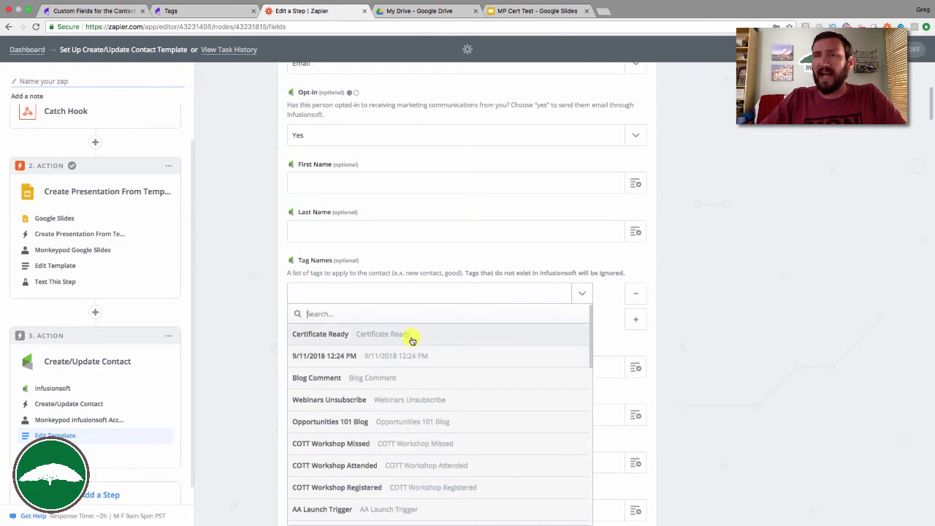
left_click(324, 337)
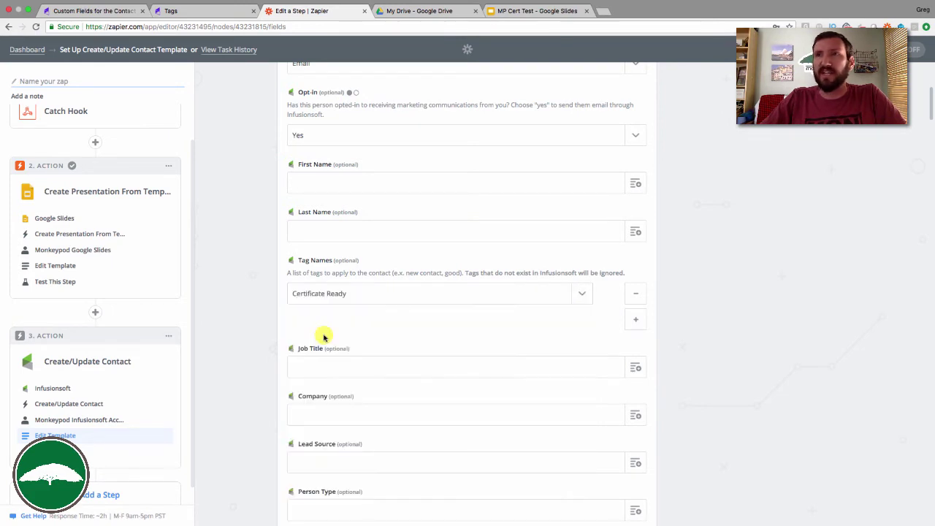
left_click(173, 11)
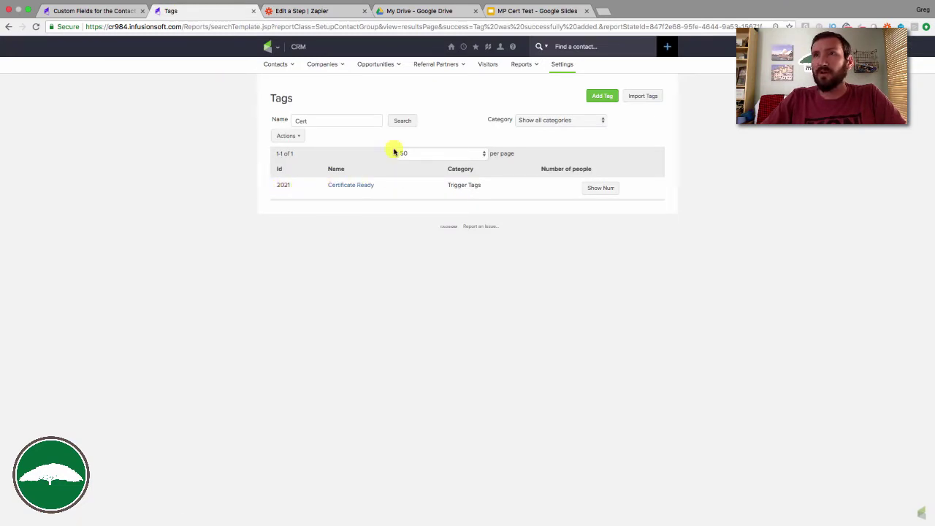
Set the Create Course Certificates campaign's Certificate Ready goal to trigger on the Certificate Ready tag.
mouse_move(464, 47)
left_click(463, 78)
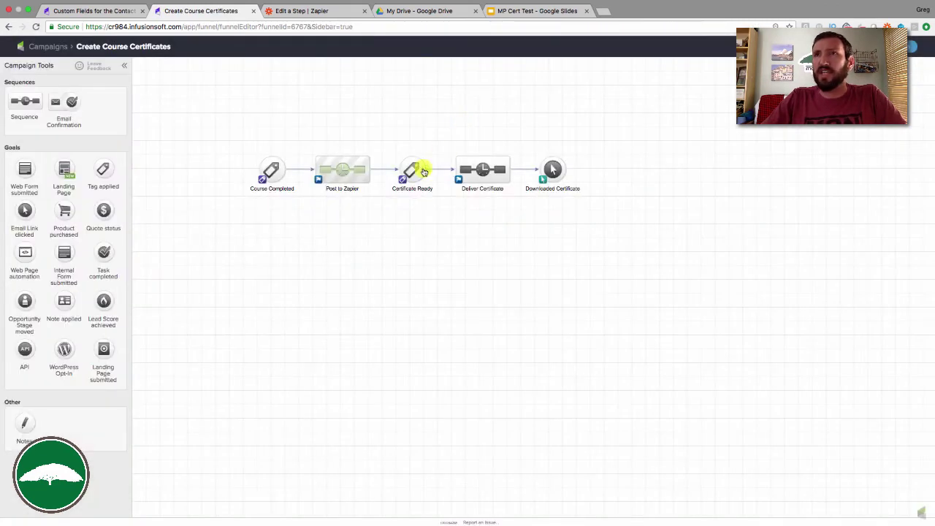
double_click(418, 169)
left_click(405, 281)
type("Certif")
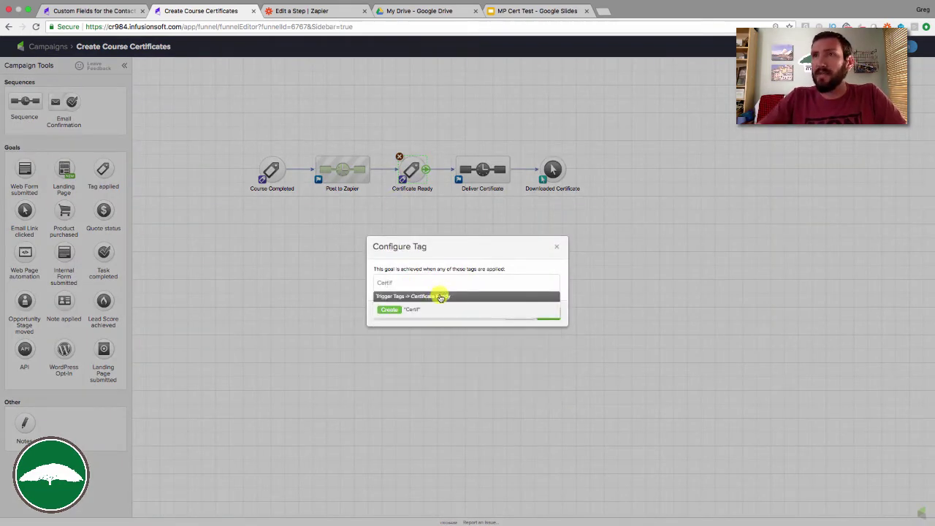
left_click(438, 297)
left_click(548, 320)
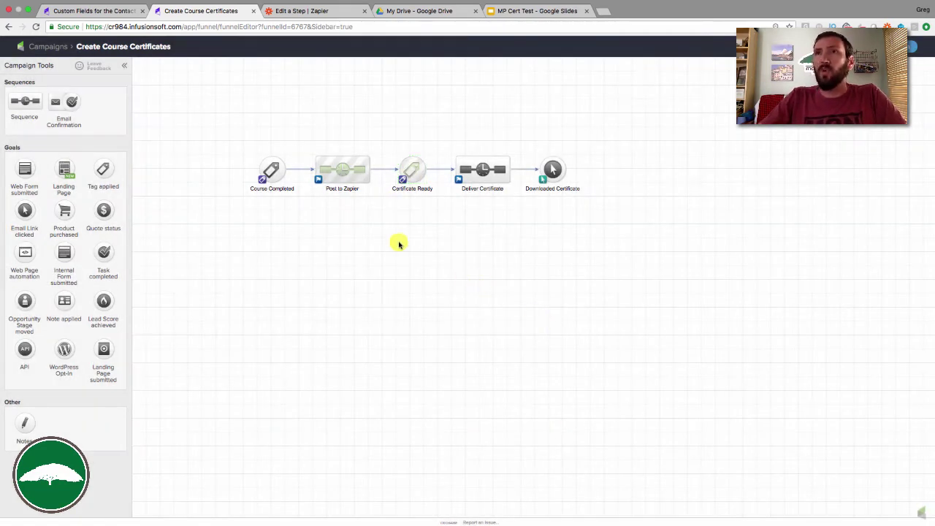
left_click(327, 167)
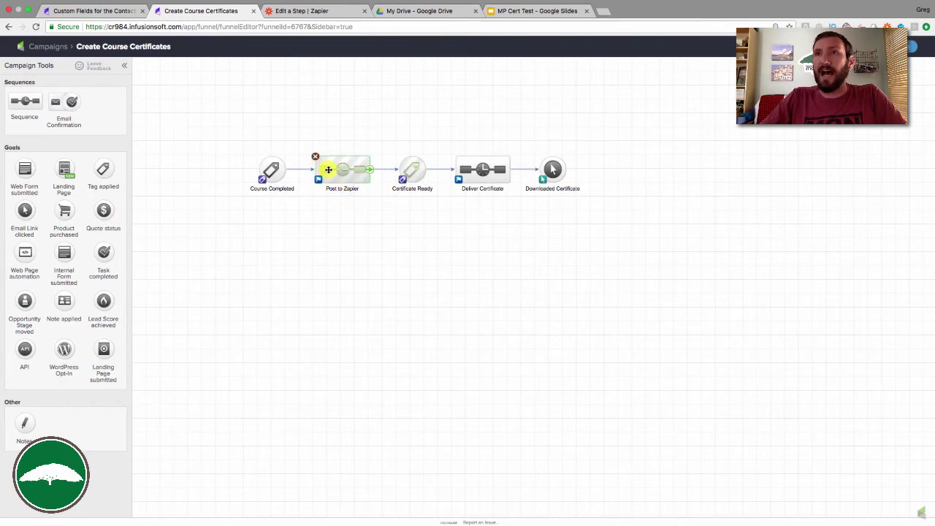
left_click(410, 167, "shift")
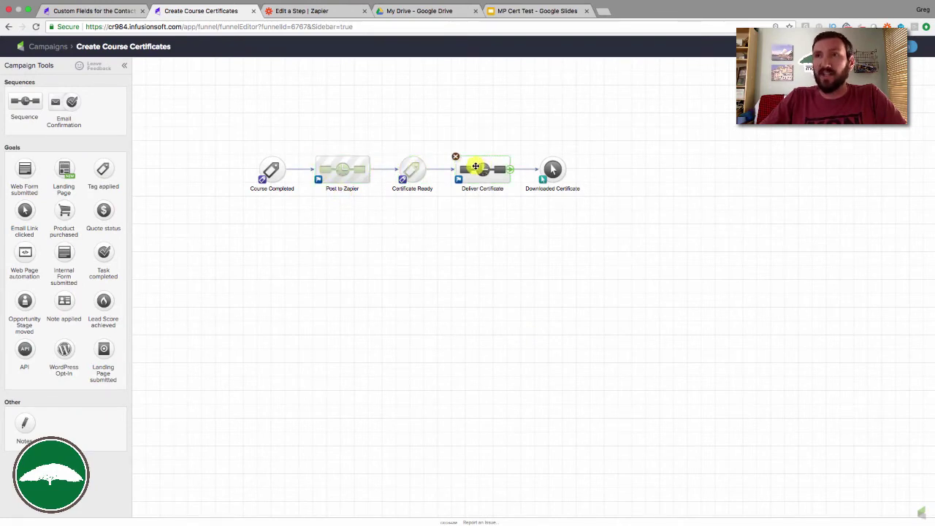
Open the earlier-step data list for the contact step's Certificate URL field.
left_click(323, 11)
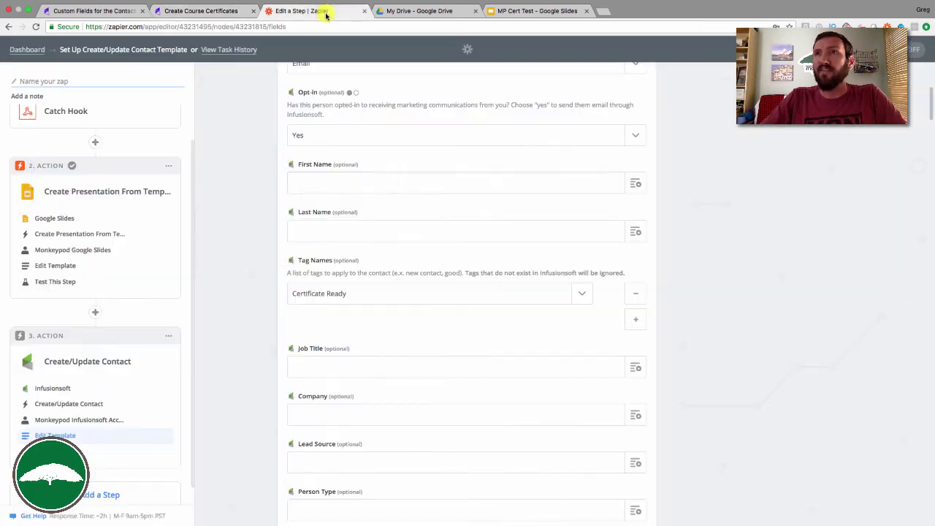
scroll(416, 233, "down", 10)
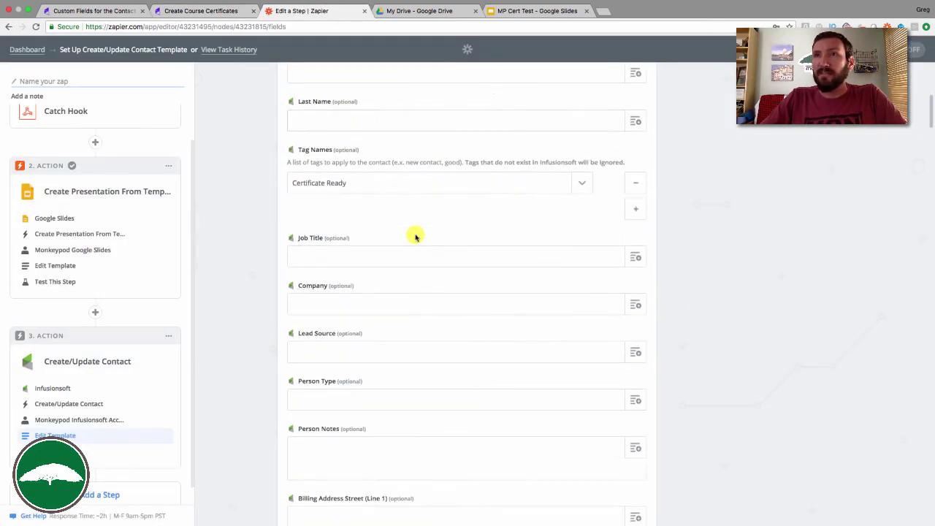
scroll(416, 233, "down", 10)
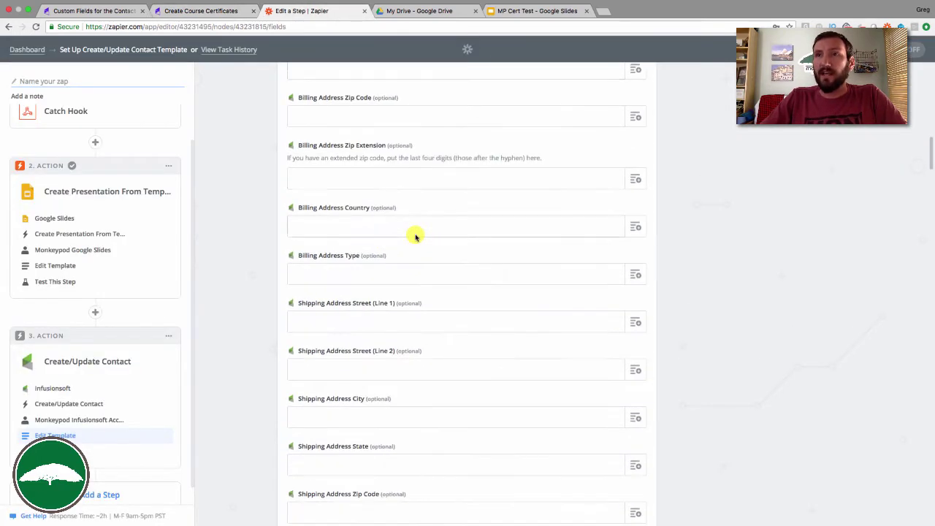
scroll(415, 236, "down", 10)
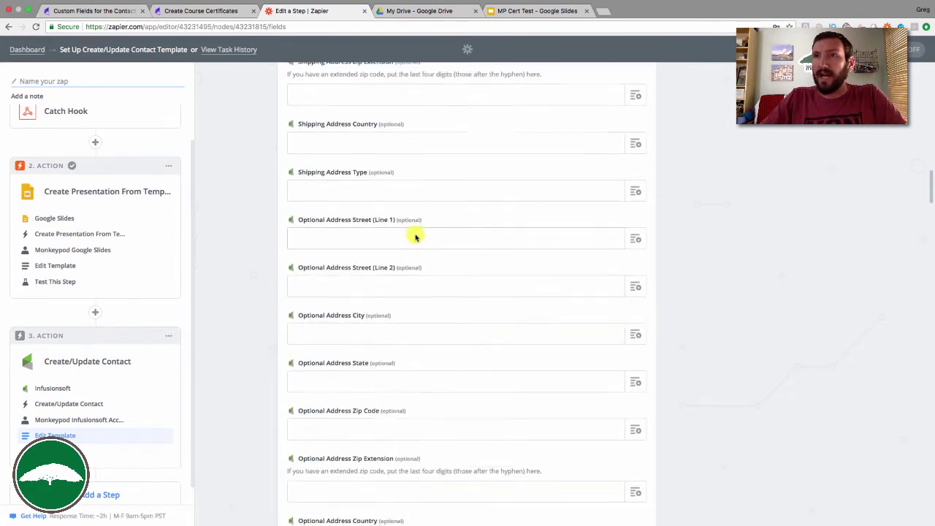
scroll(415, 236, "down", 10)
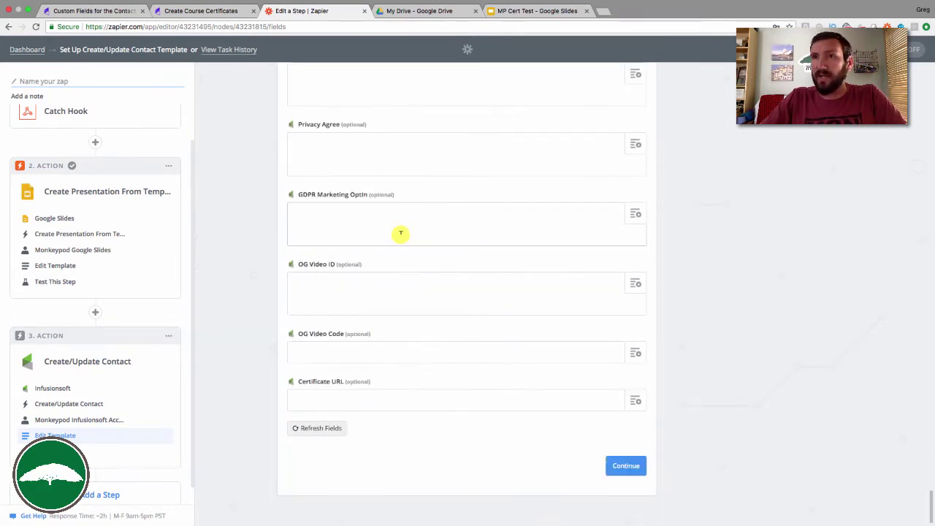
left_click(570, 404)
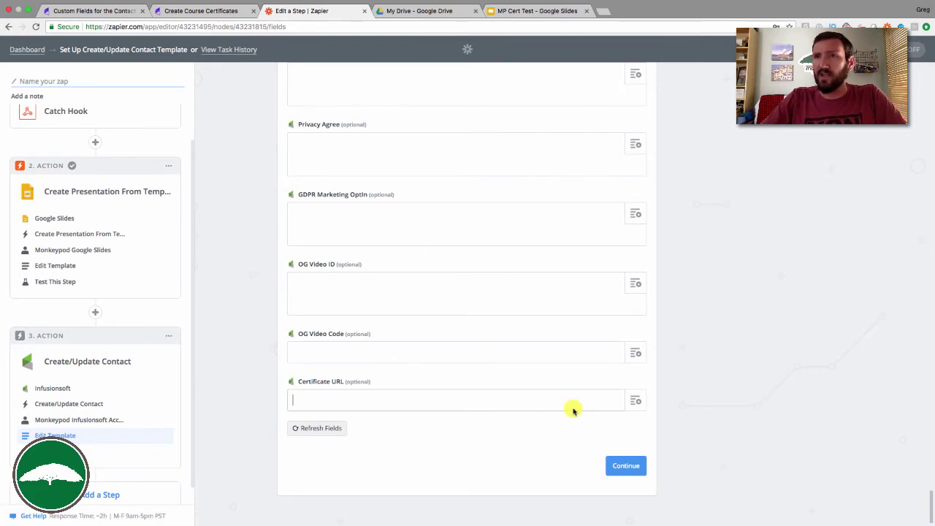
left_click(633, 402)
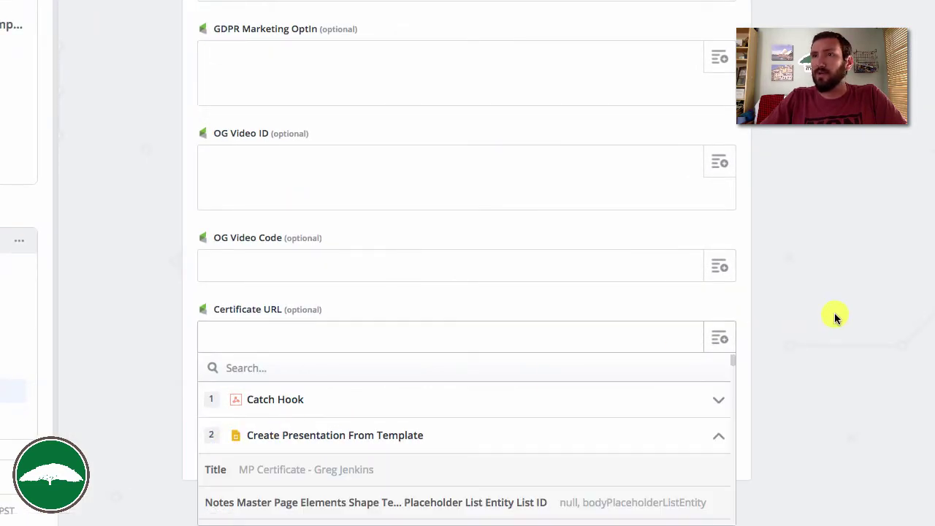
Map Step 2's Export Links application/pdf into Certificate URL and continue.
scroll(835, 315, "down", 4)
scroll(610, 351, "down", 20)
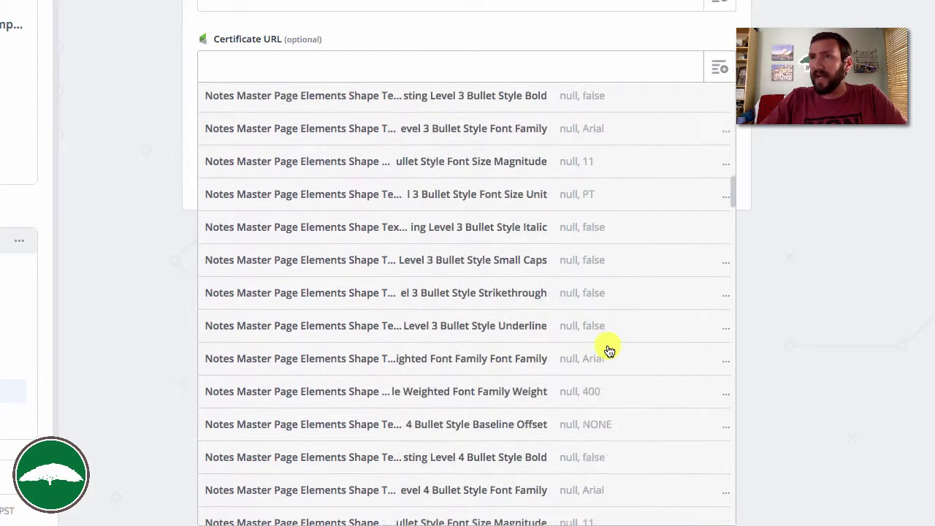
scroll(610, 351, "down", 2)
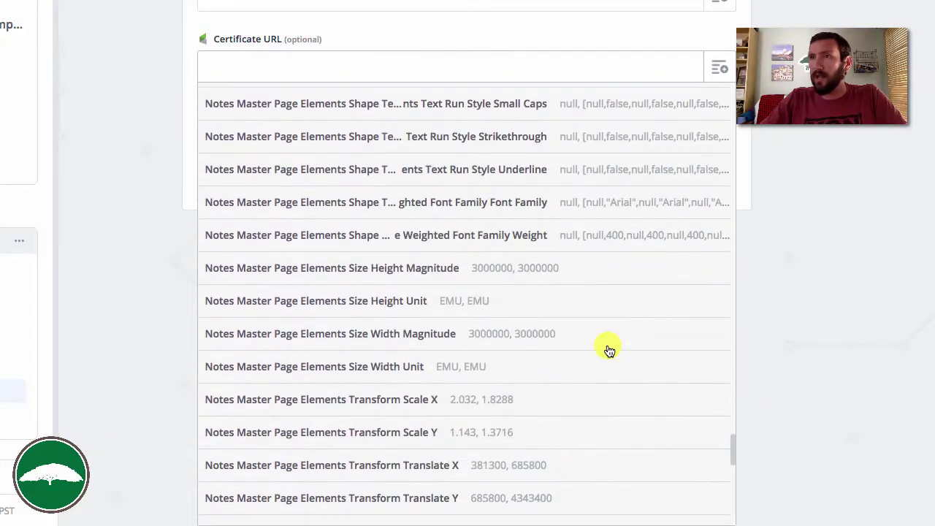
scroll(611, 351, "down", 10)
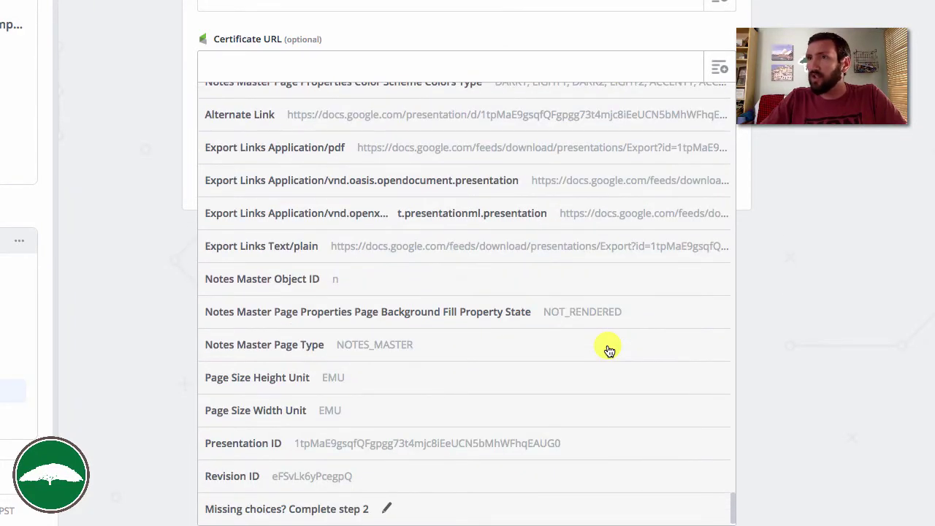
scroll(610, 351, "up", 2)
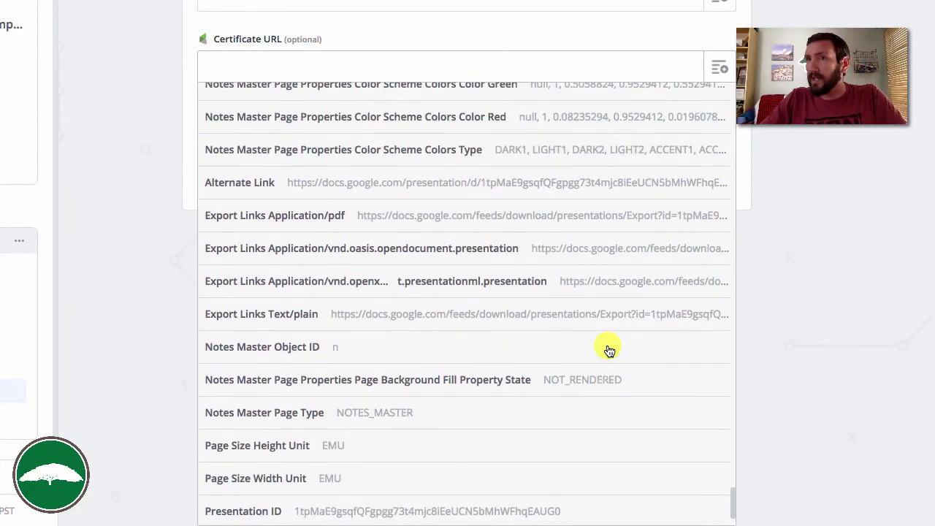
left_click(265, 215)
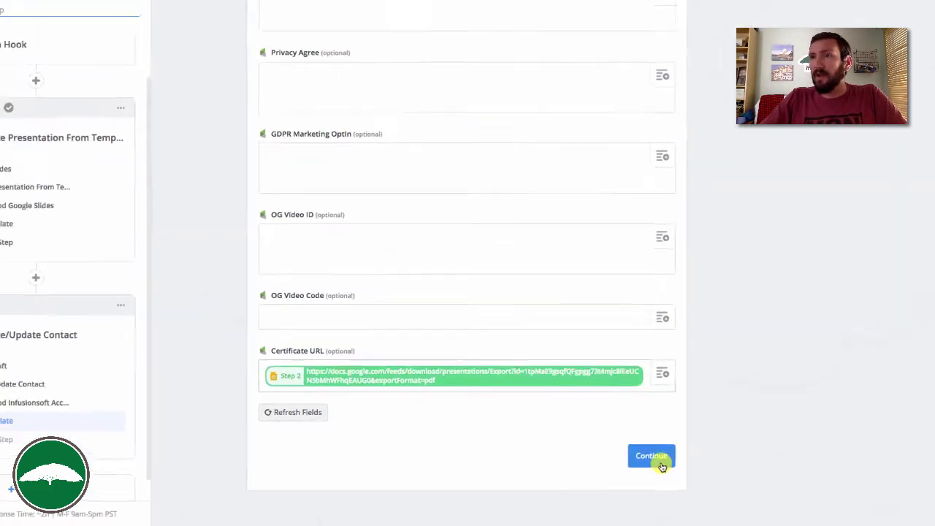
left_click(658, 460)
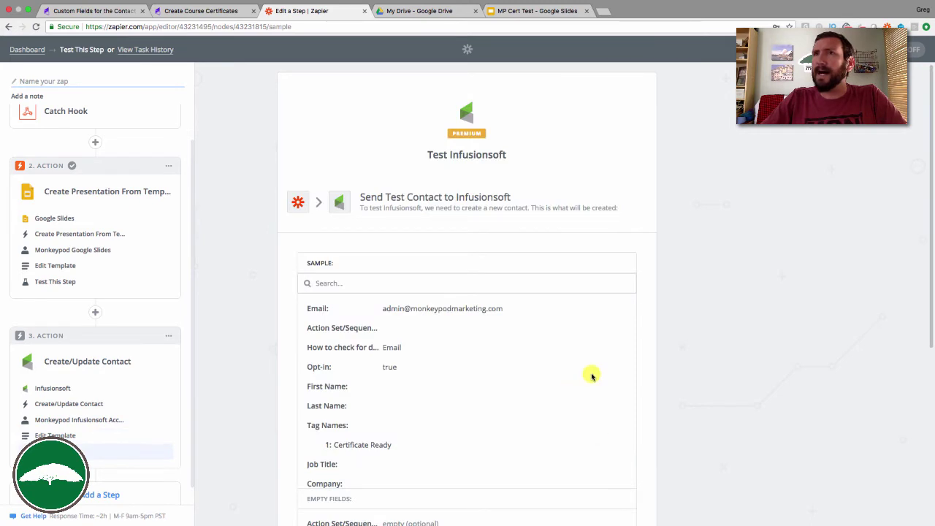
Send a test contact to Infusionsoft and finish the zap setup.
scroll(740, 334, "down", 5)
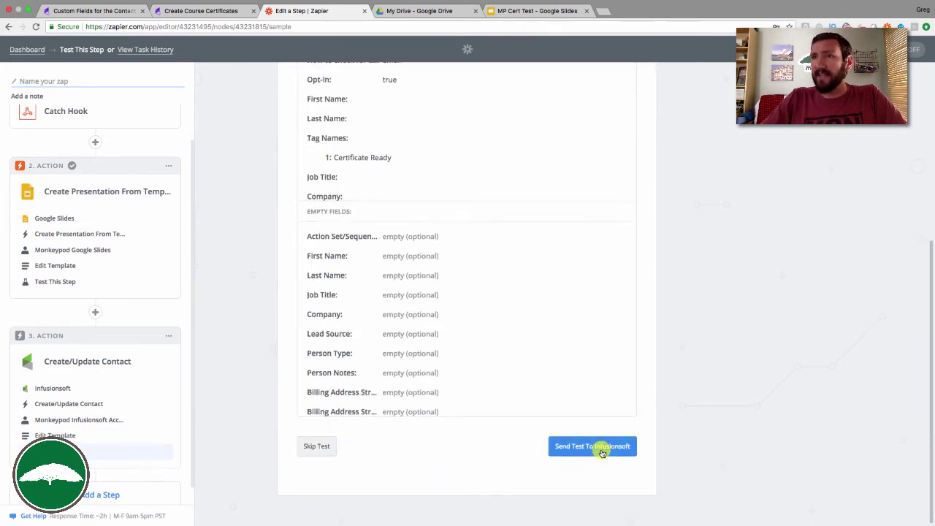
left_click(601, 448)
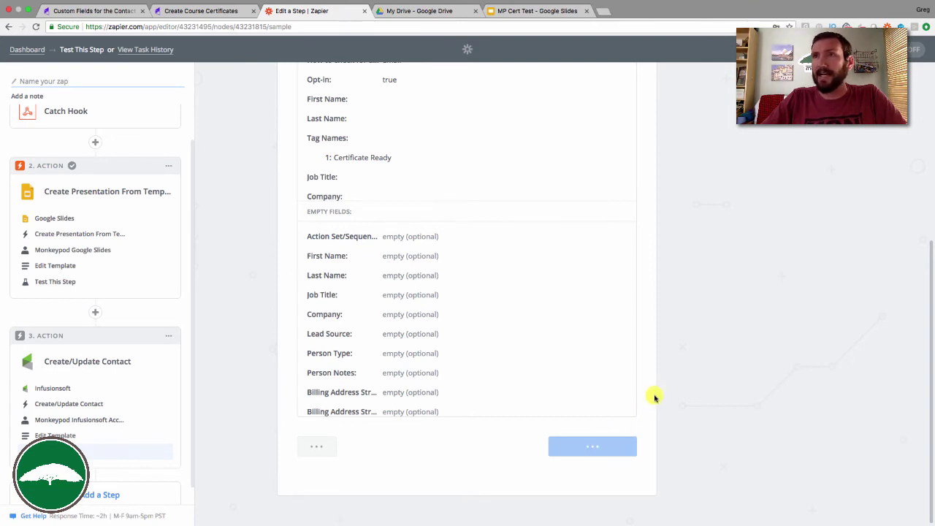
left_click(621, 447)
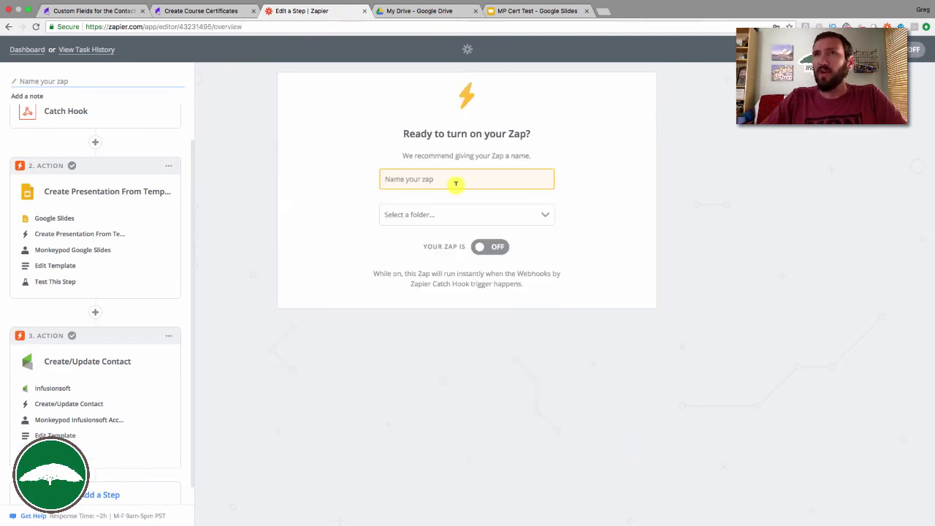
Name the zap 'Create Course Certificate' and switch it on.
left_click(455, 183)
type("Crea")
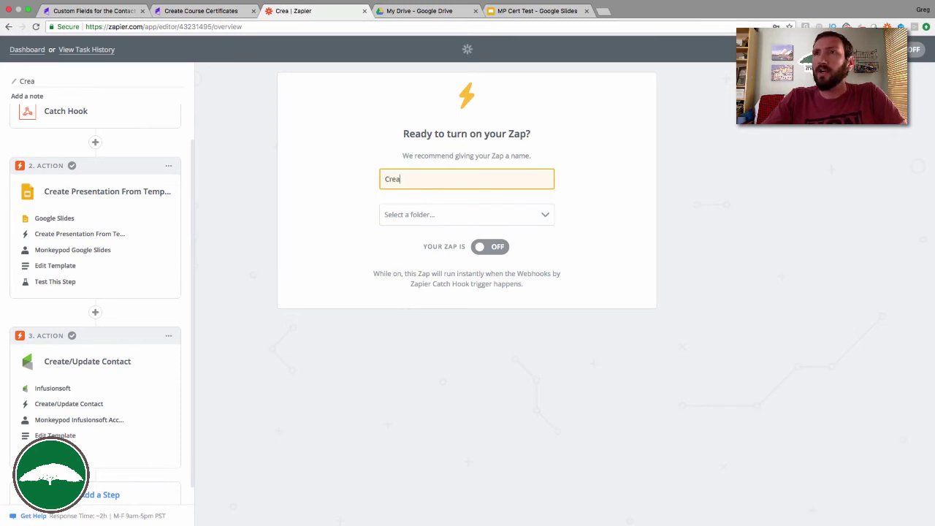
type("te Course Certificate")
left_click(488, 246)
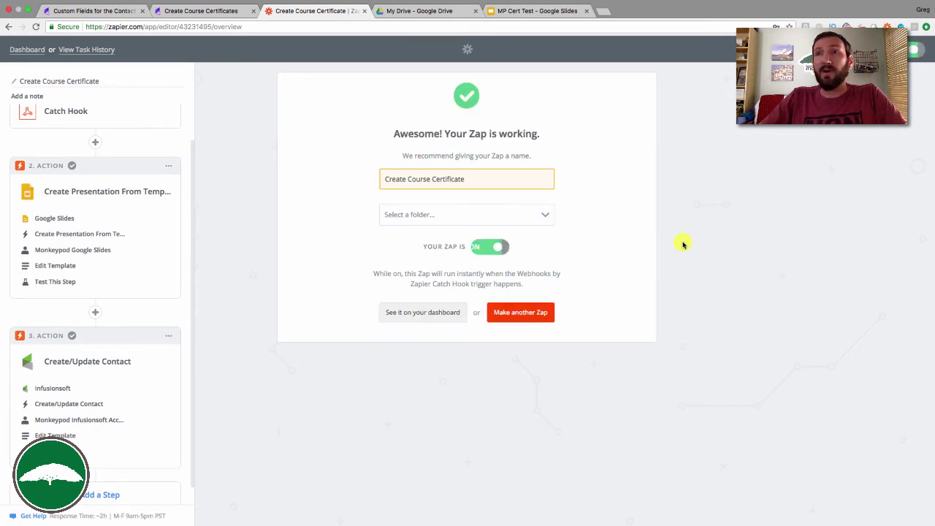
left_click(109, 10)
Find the test contact, view its Custom Fields, and open the Certificate URL PDF link.
left_click(562, 46)
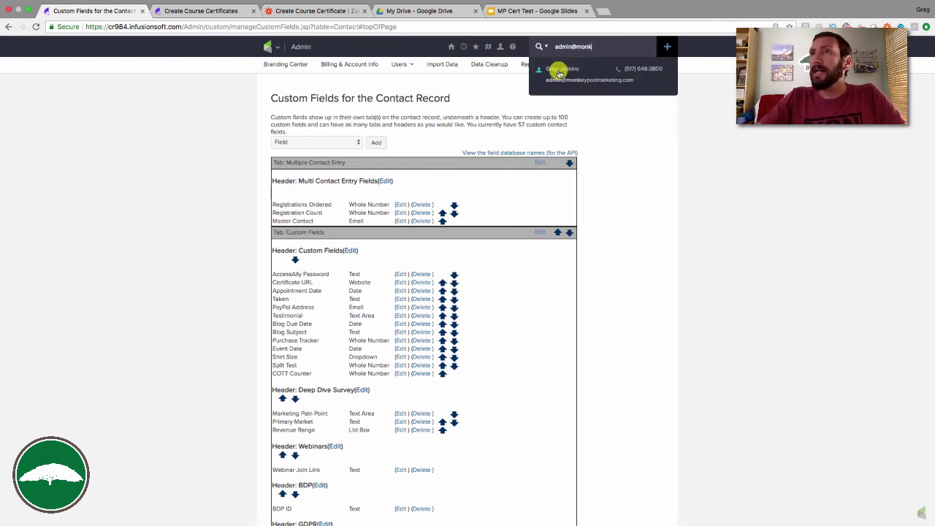
left_click(563, 66)
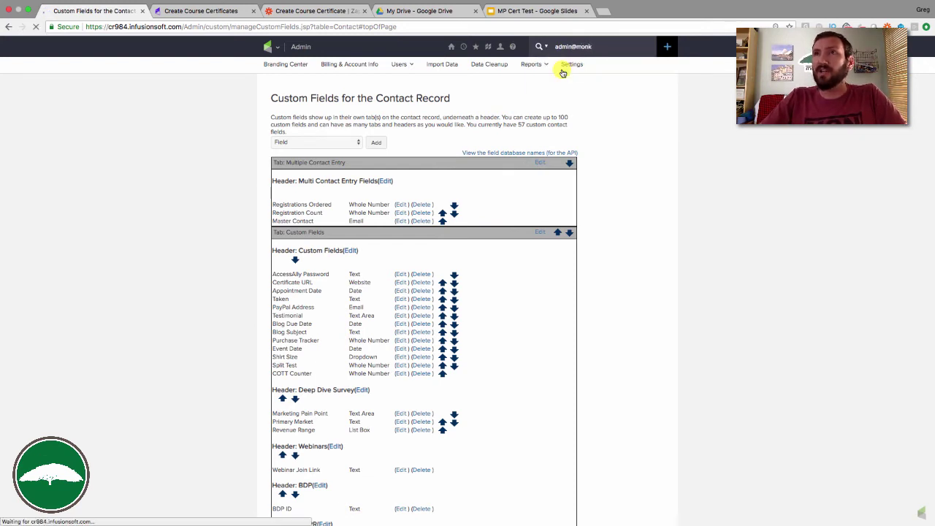
left_click(319, 155)
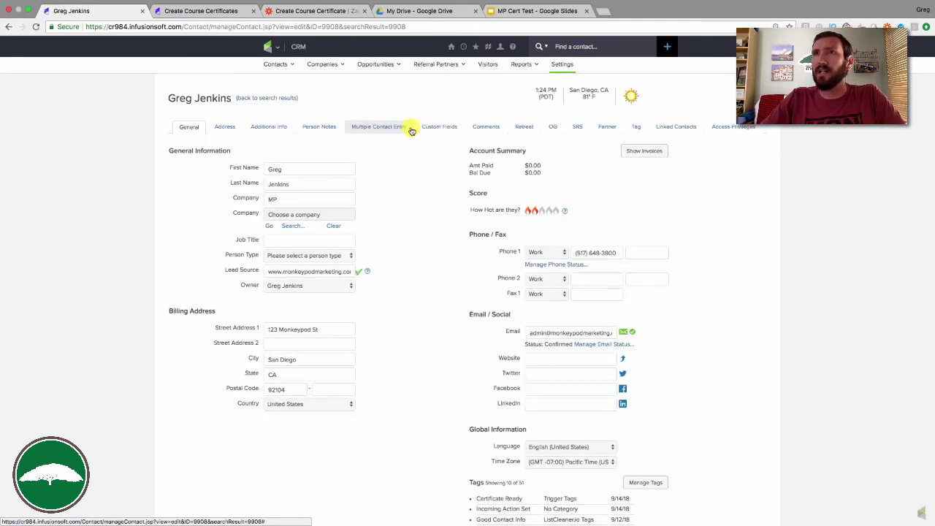
left_click(436, 129)
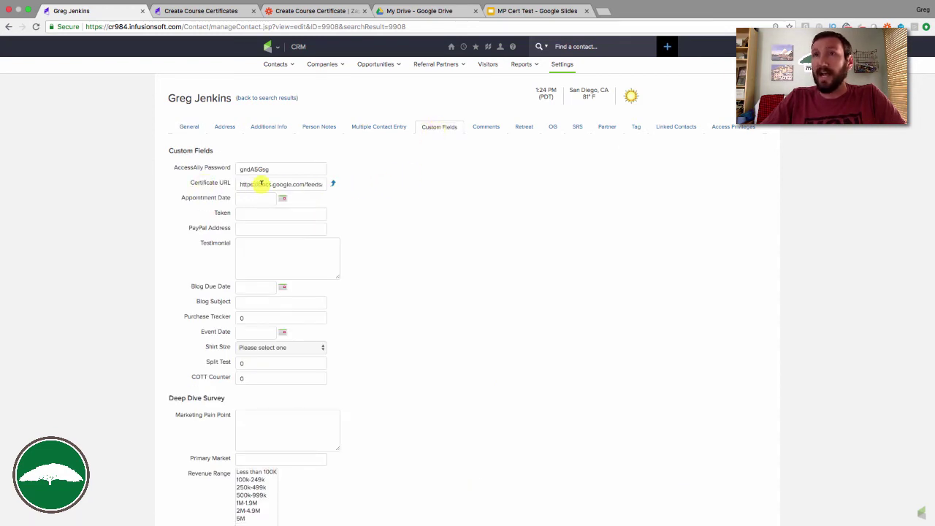
left_click(334, 185)
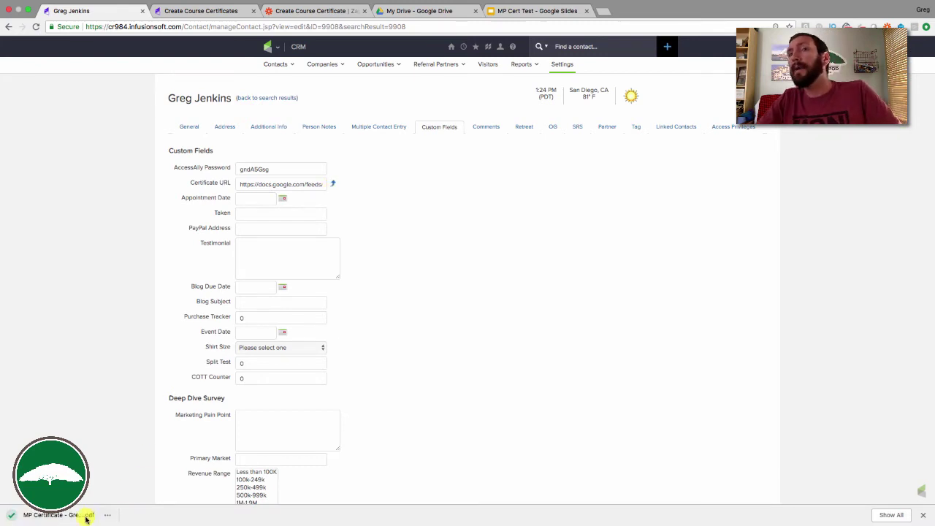
View the downloaded MP Certificate PDF for CB Trilogy, then return to the Create Course Certificates campaign.
left_click(80, 516)
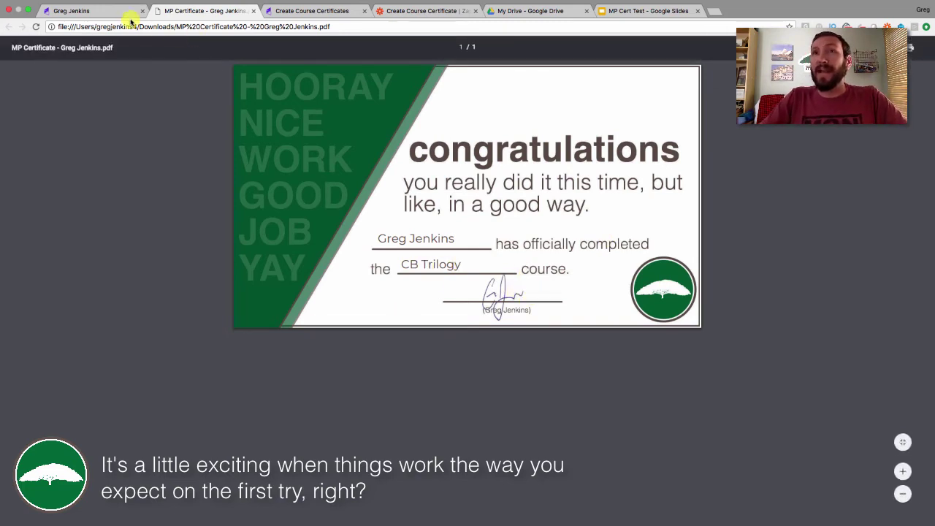
left_click(297, 13)
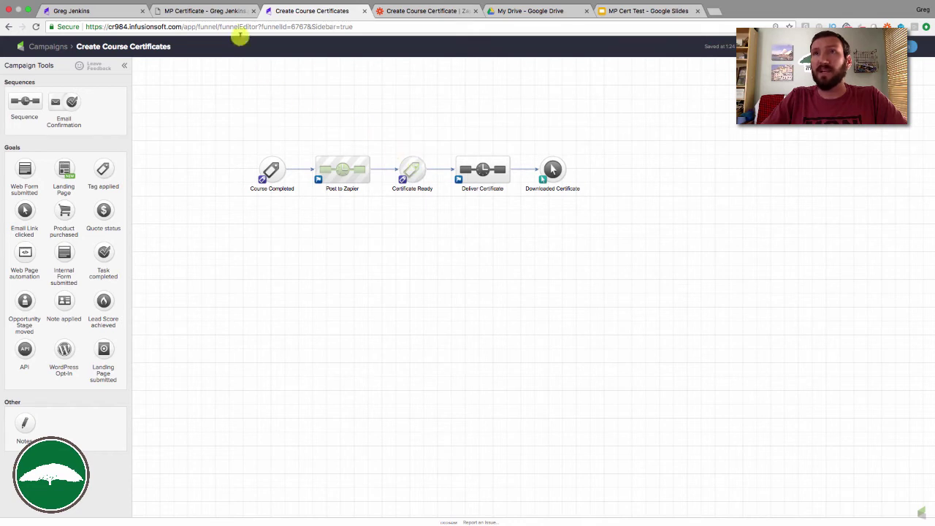
Open the Here ya go email in the Deliver Certificate sequence and edit its text block.
left_click(223, 12)
left_click(94, 12)
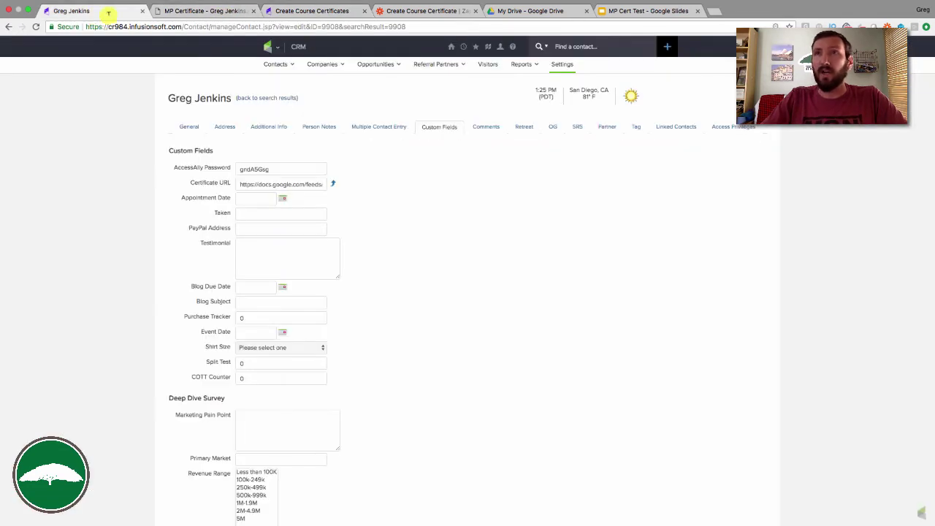
left_click(344, 12)
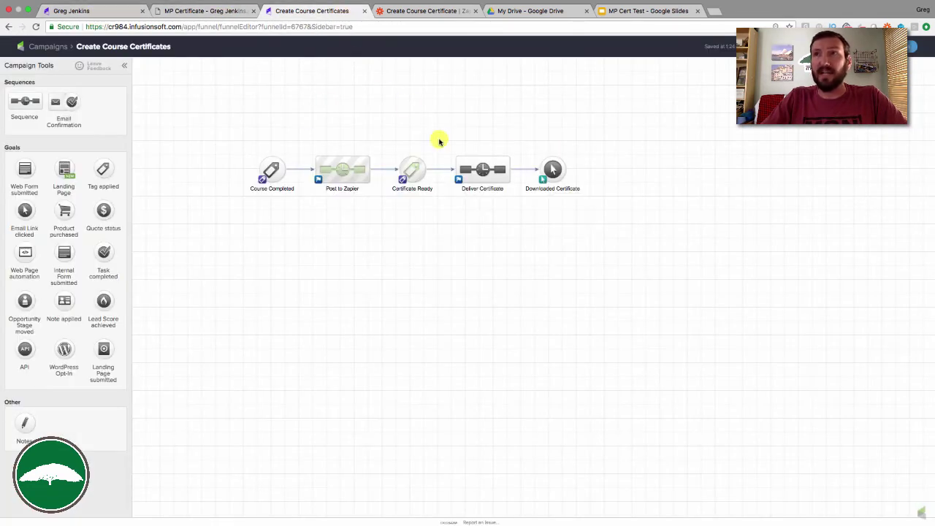
double_click(493, 166)
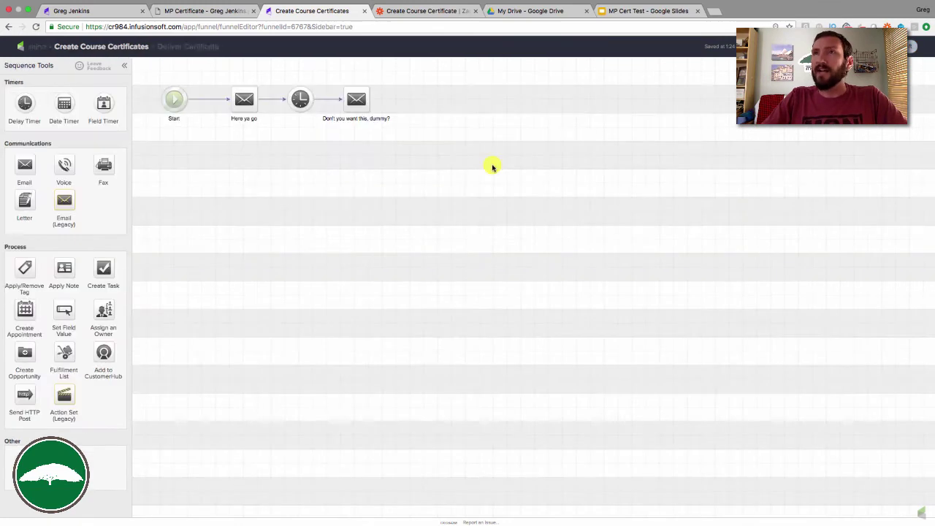
double_click(245, 100)
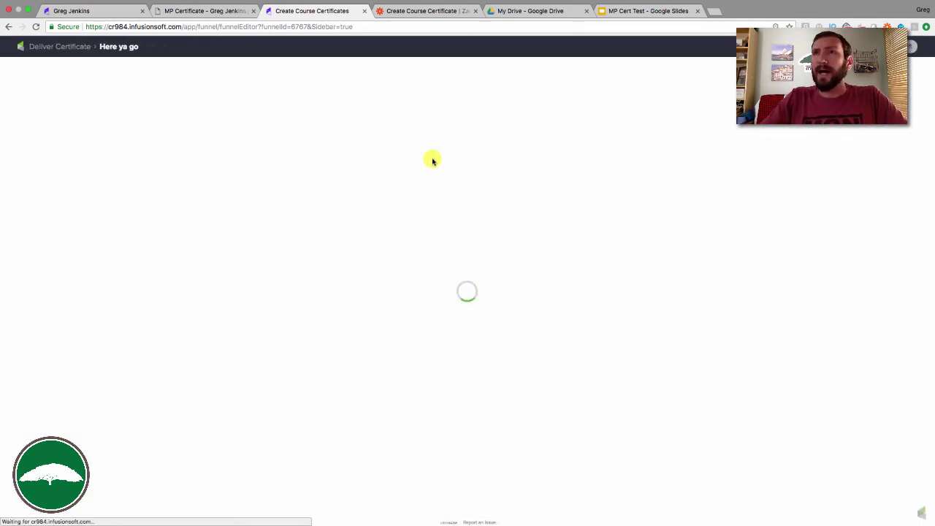
left_click(306, 117)
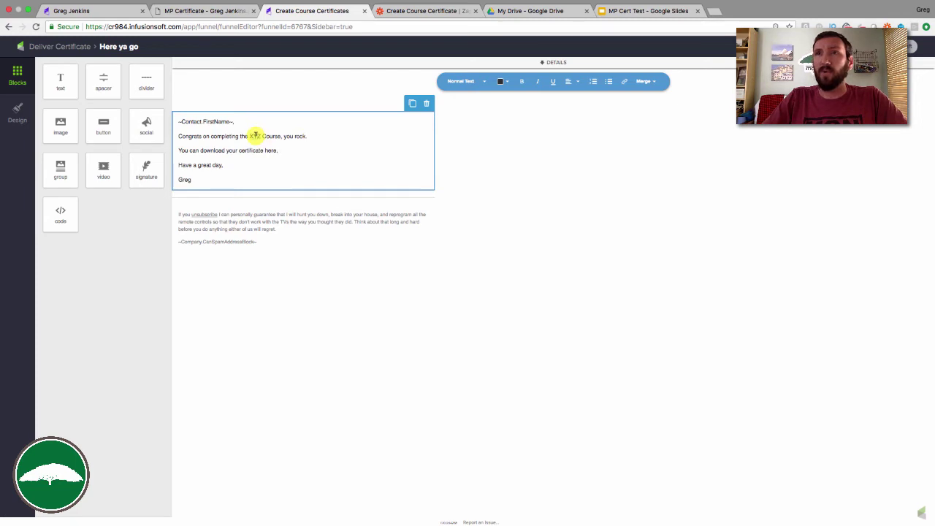
Replace the XYZ course name with 'CB Triu' and insert the Certificate URL merge field below the download sentence.
double_click(255, 136)
type("CB Triu")
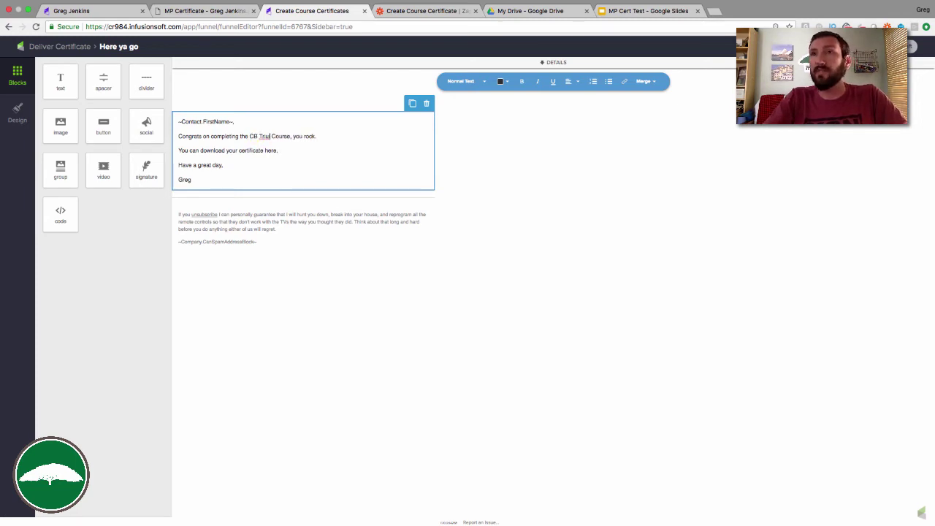
left_click(291, 151)
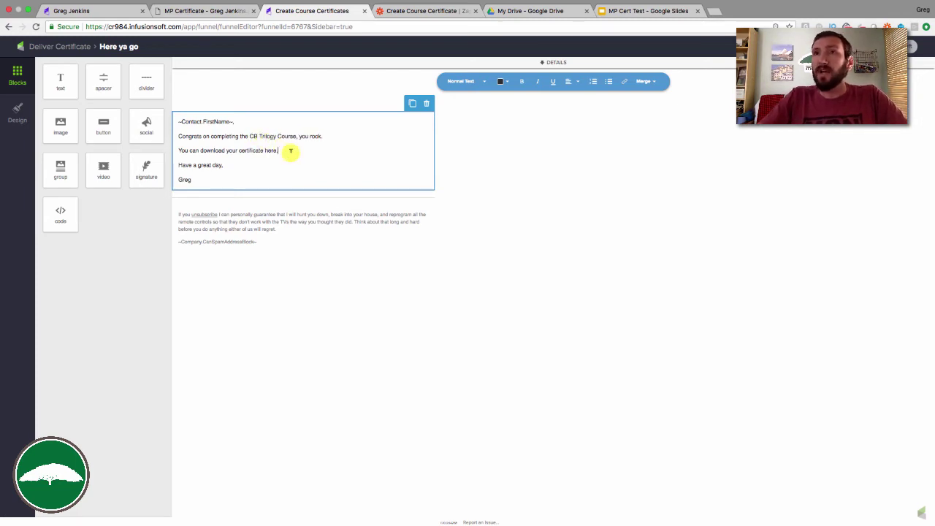
key("Return")
left_click(644, 81)
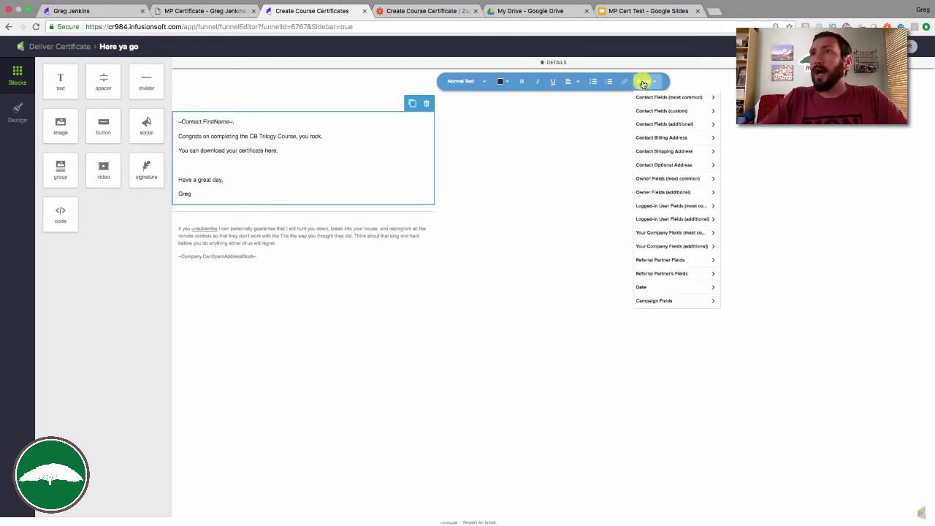
left_click(666, 111)
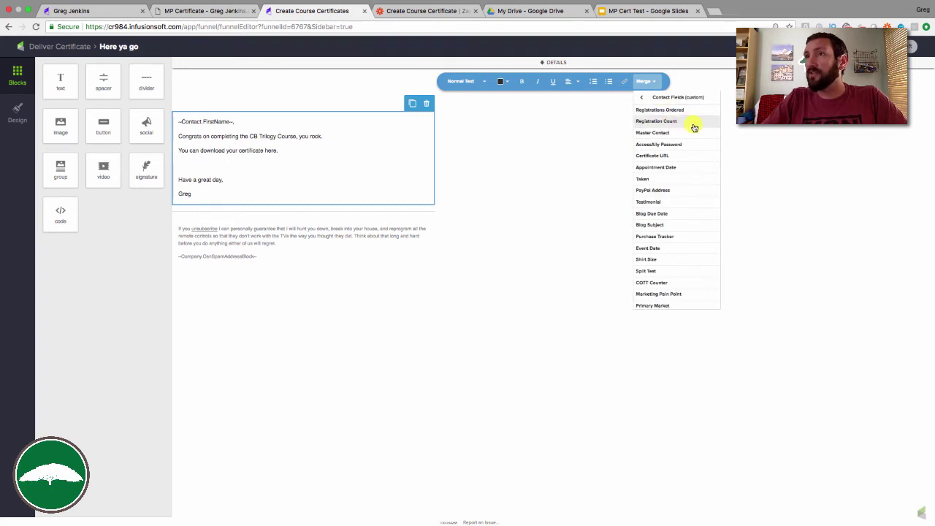
left_click(653, 155)
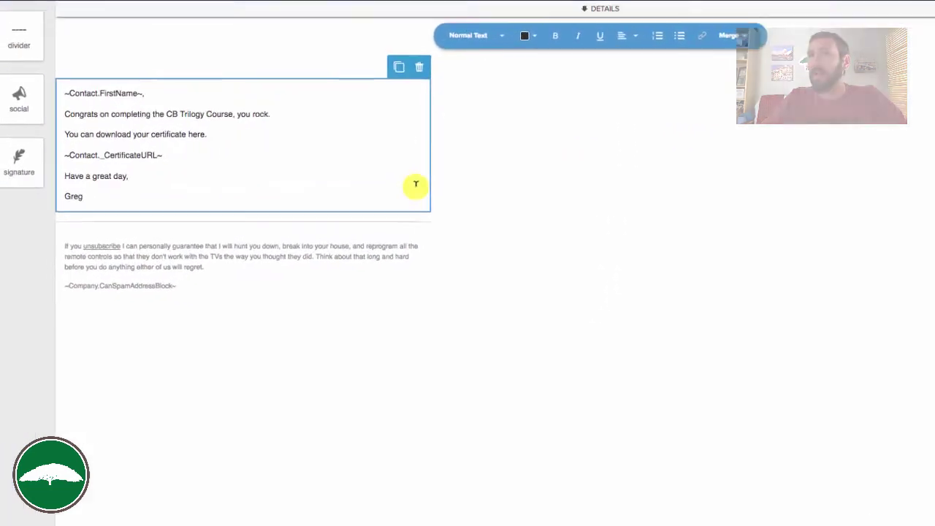
Remove the merge-field line and link the download sentence to ~Contact._CertificateURL~.
key("BackSpace")
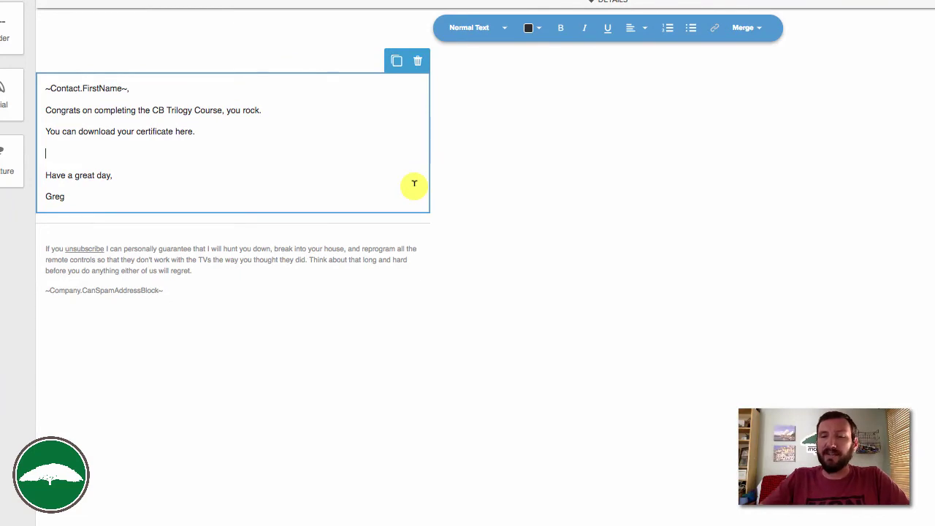
key("BackSpace")
key("shift+super+Left")
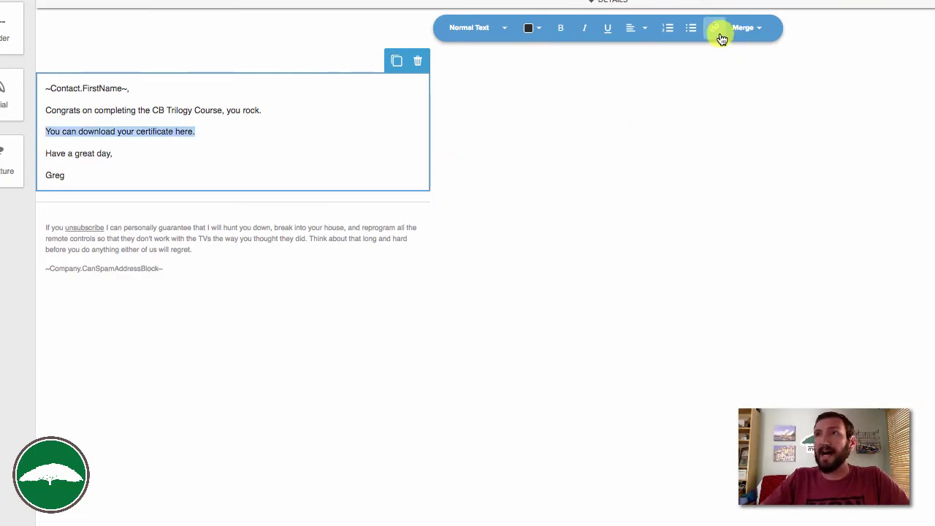
left_click(715, 27)
left_click(734, 77)
type("~Contact._CertificateURL~")
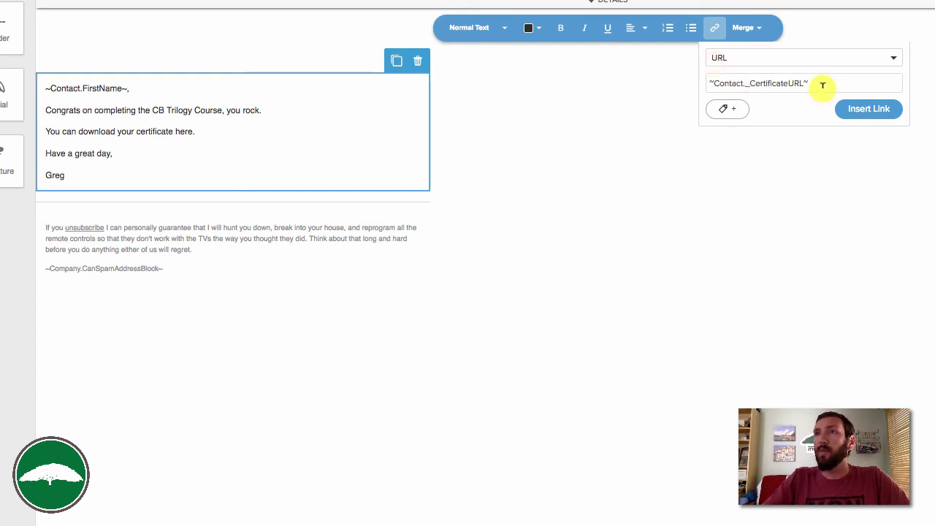
left_click(859, 110)
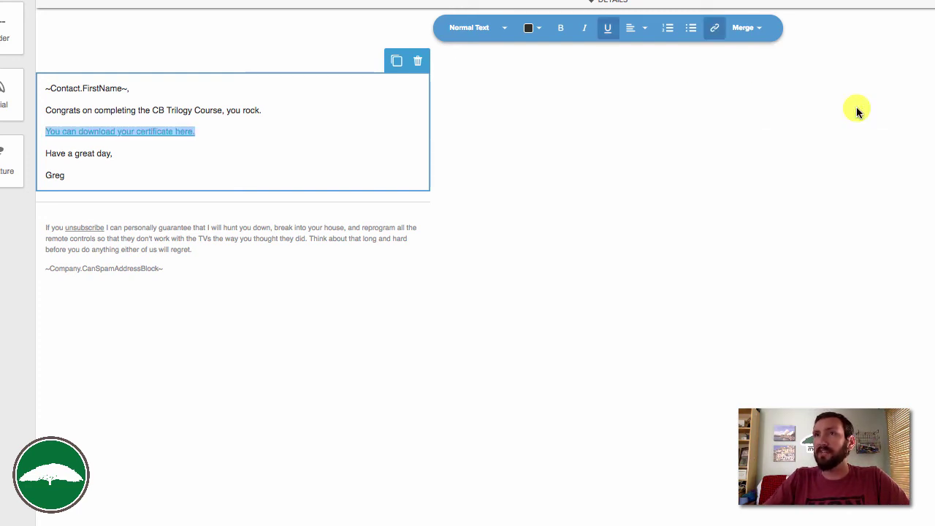
Switch the Here ya go email from Draft to Ready.
left_click(757, 234)
scroll(804, 212, "down", 1)
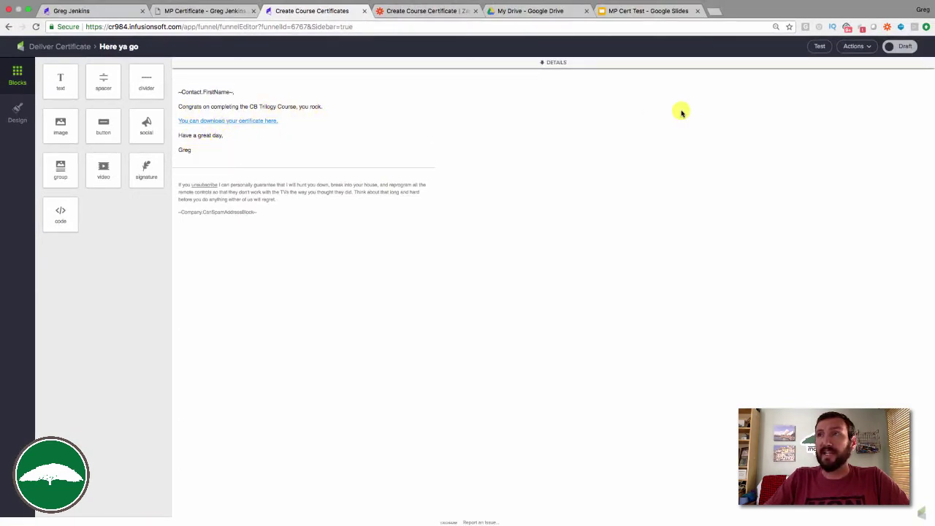
left_click(900, 46)
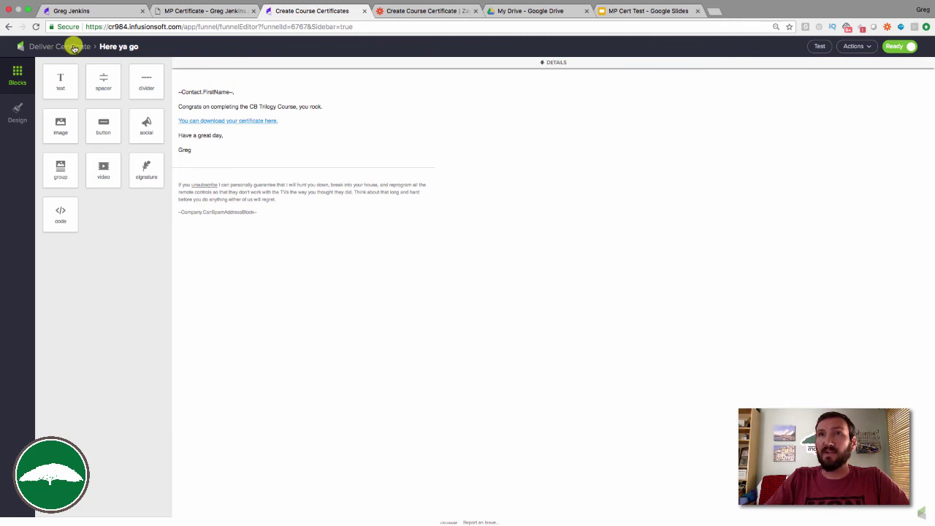
Set the Downloaded Certificate goal to trigger on the email's certificate link.
left_click(73, 46)
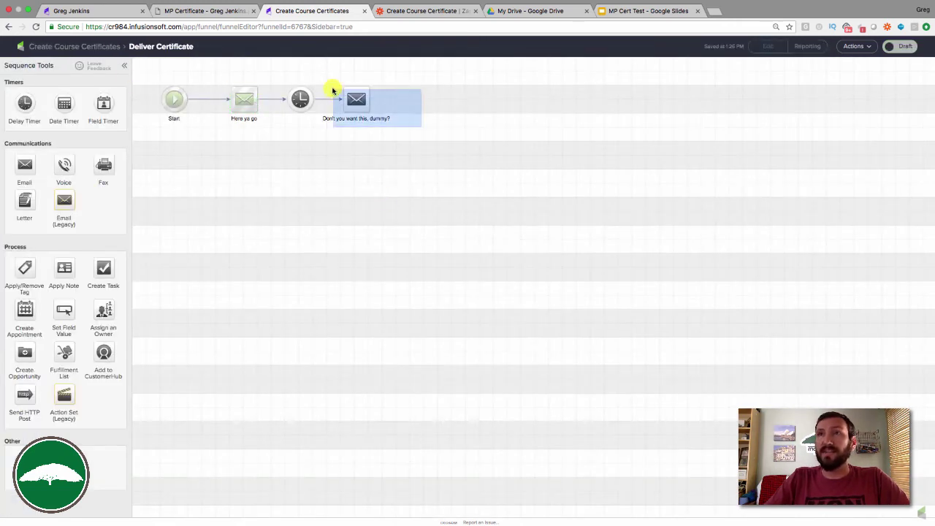
left_click_drag(344, 89, 359, 93)
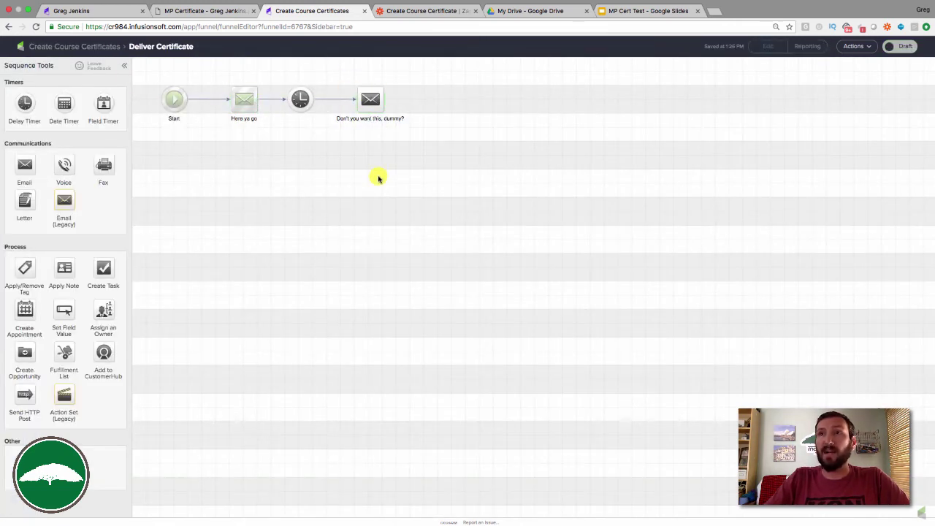
left_click(78, 46)
double_click(552, 168)
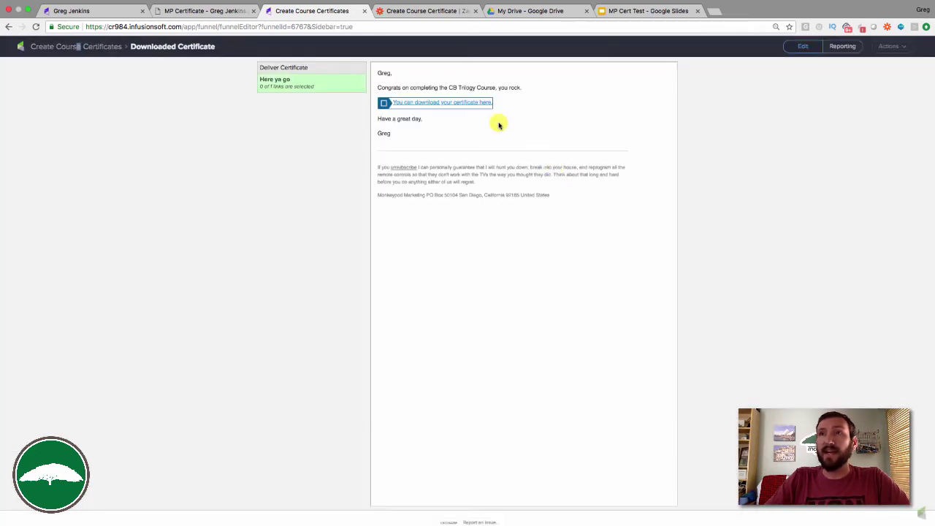
left_click(384, 102)
left_click(72, 48)
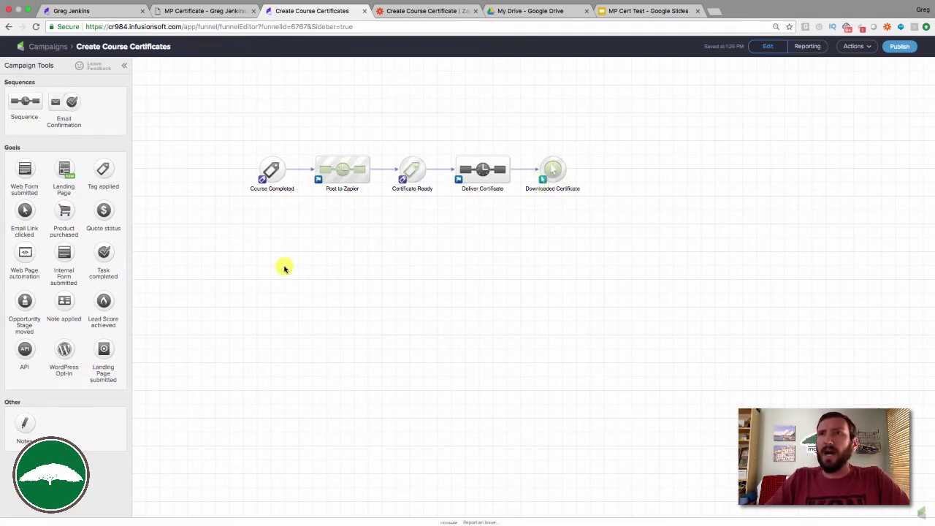
Select the Course Completed goal and open the Post to Zapier sequence.
left_click_drag(229, 143, 310, 214)
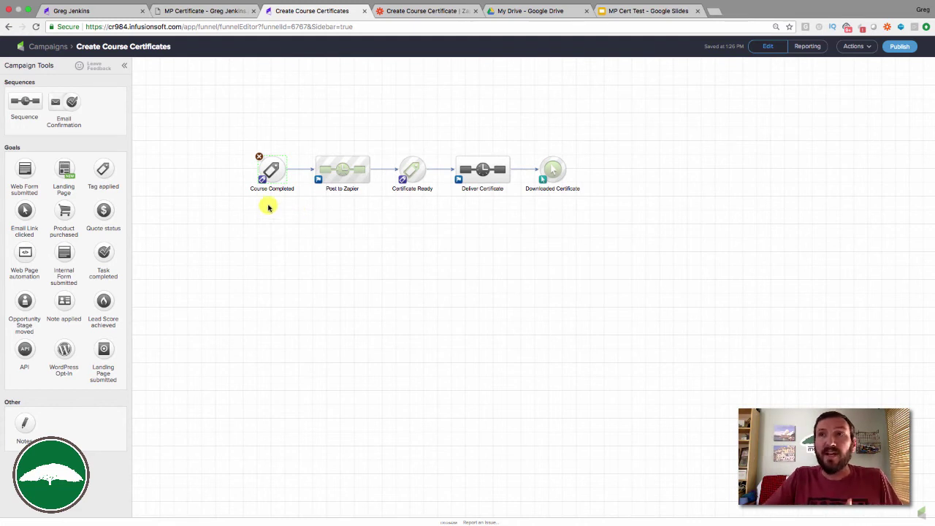
left_click_drag(242, 143, 306, 205)
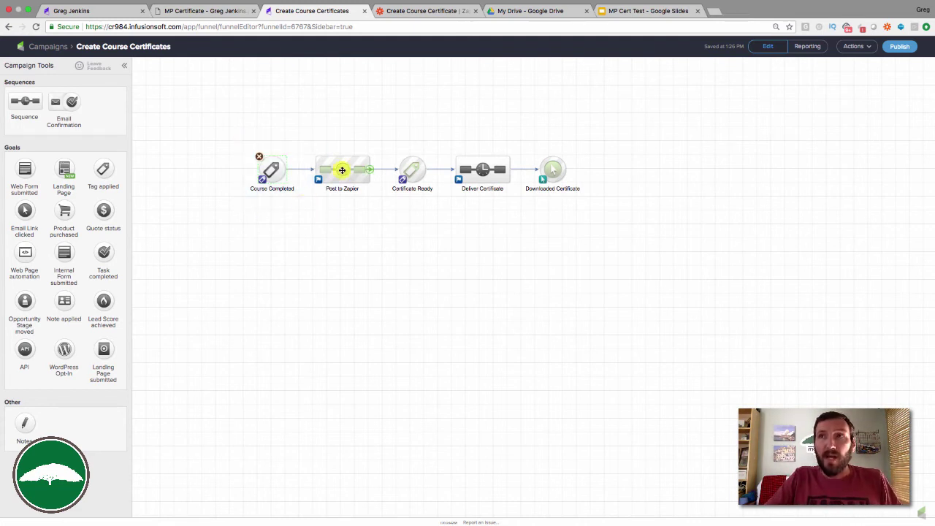
double_click(341, 171)
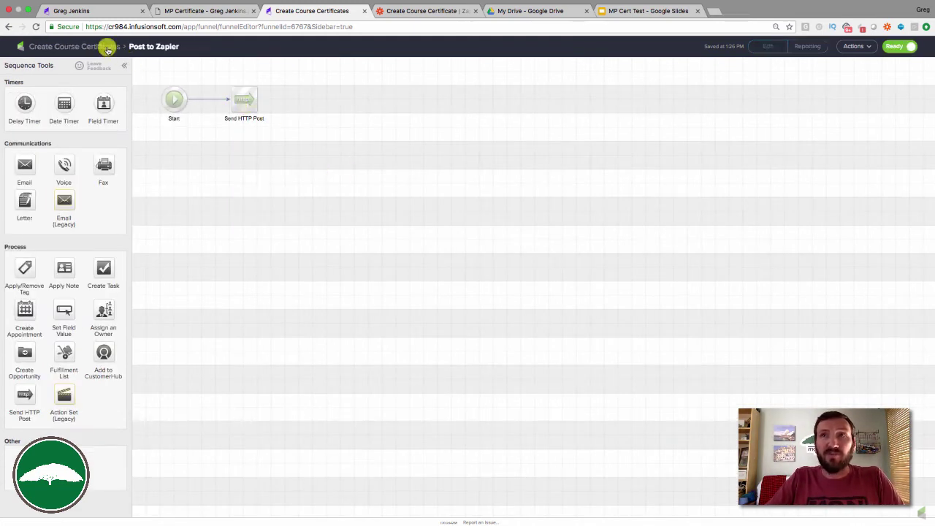
left_click(109, 46)
Collapse the Google Slides and Infusionsoft step cards in the Zap overview.
left_click(414, 11)
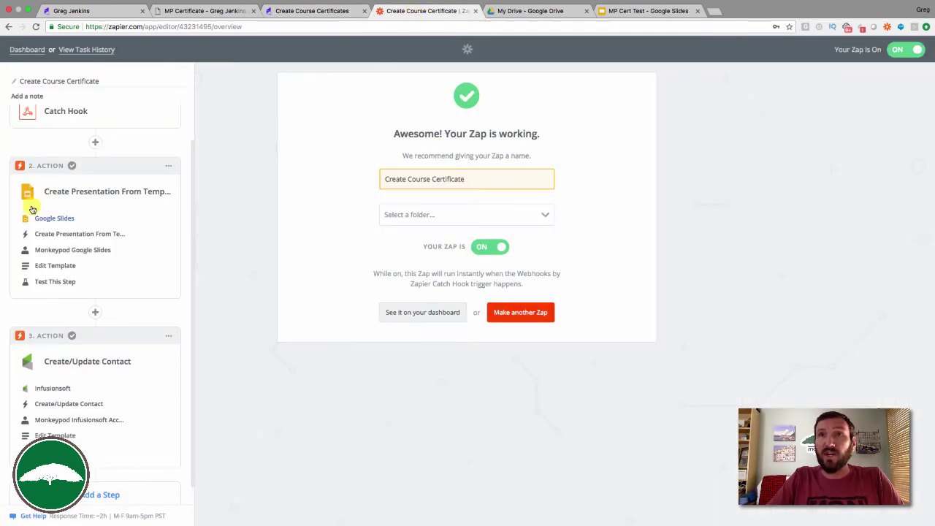
scroll(66, 153, "up", 1)
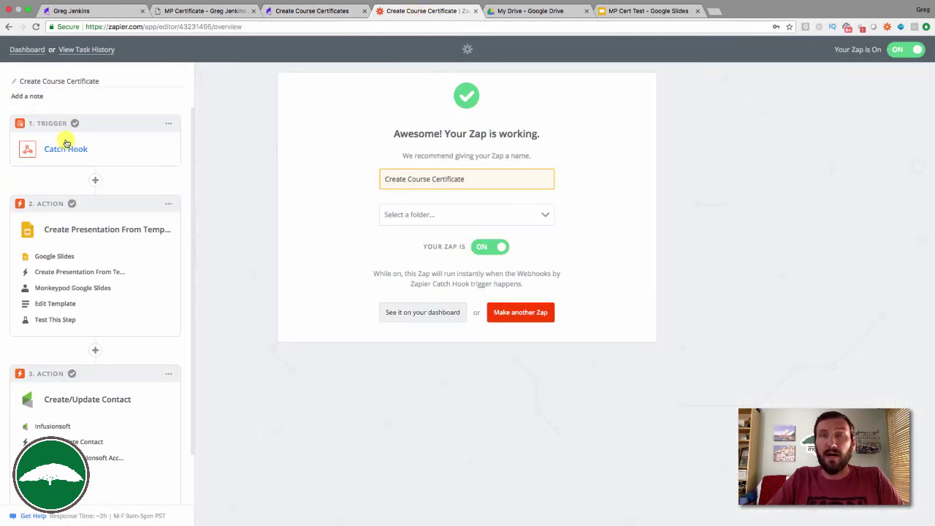
left_click(313, 12)
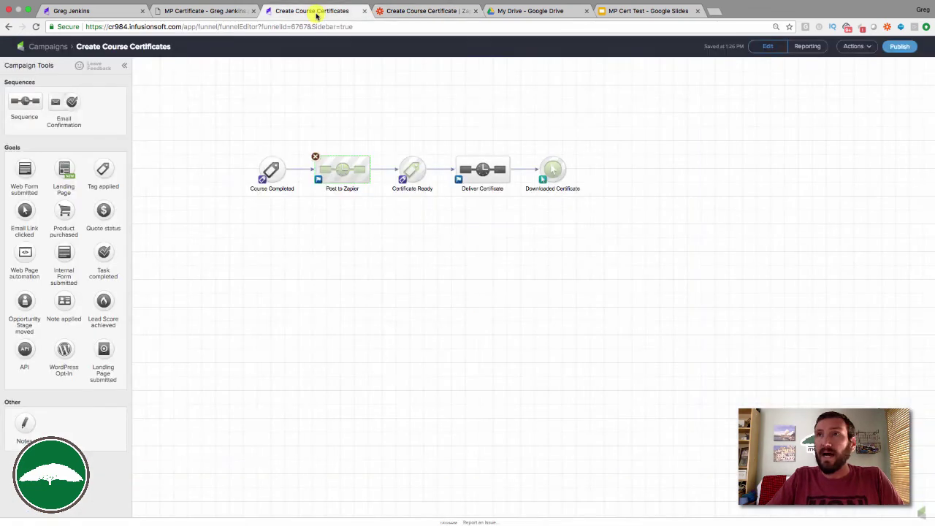
left_click(417, 12)
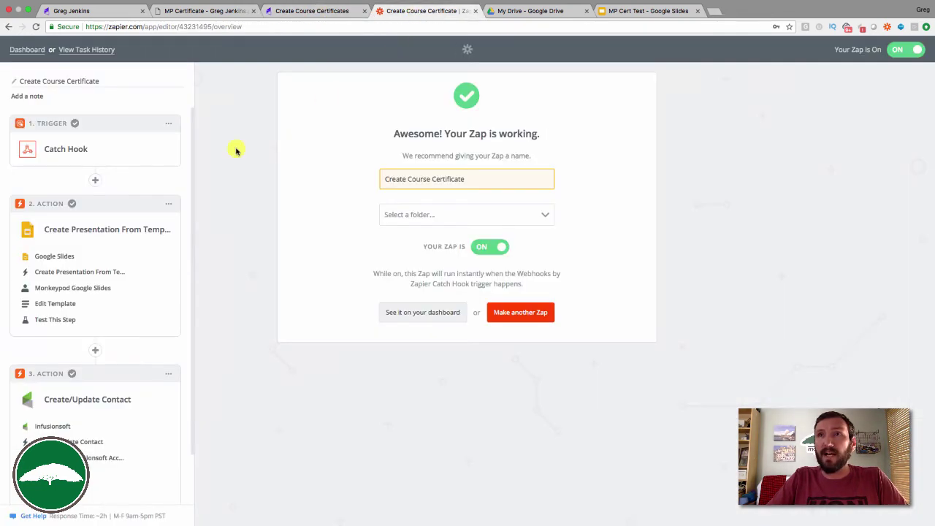
left_click(169, 204)
left_click(179, 203)
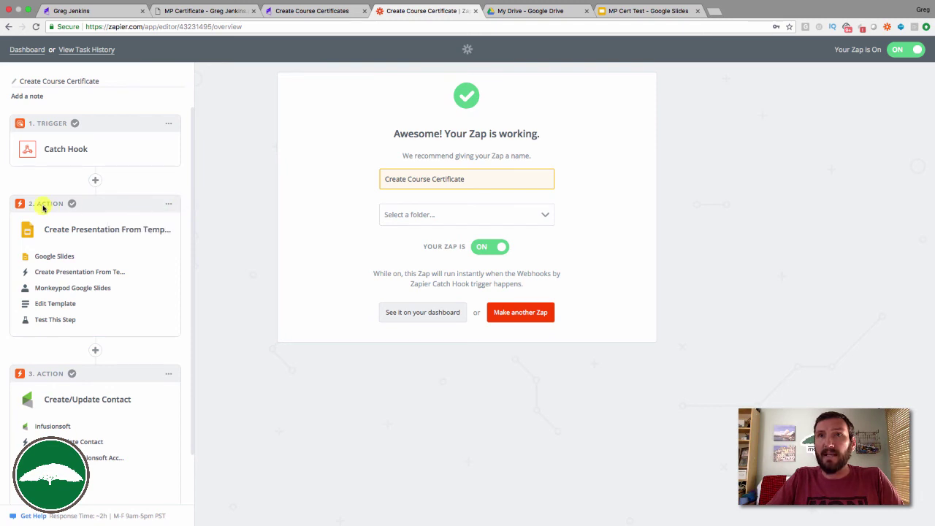
left_click(52, 227)
left_click(94, 303)
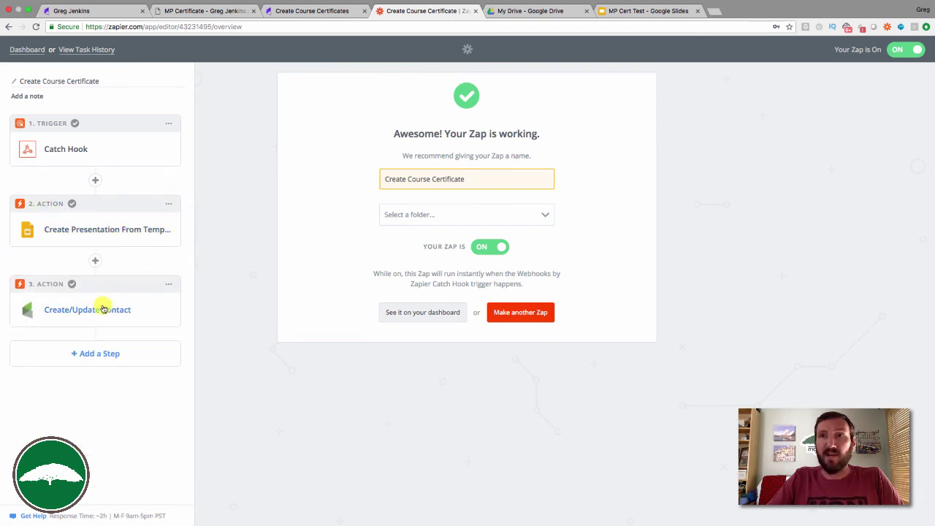
Check the contact's saved Certificate URL field in Infusionsoft, then return to the Zap overview.
left_click(312, 10)
left_click_drag(386, 151, 443, 200)
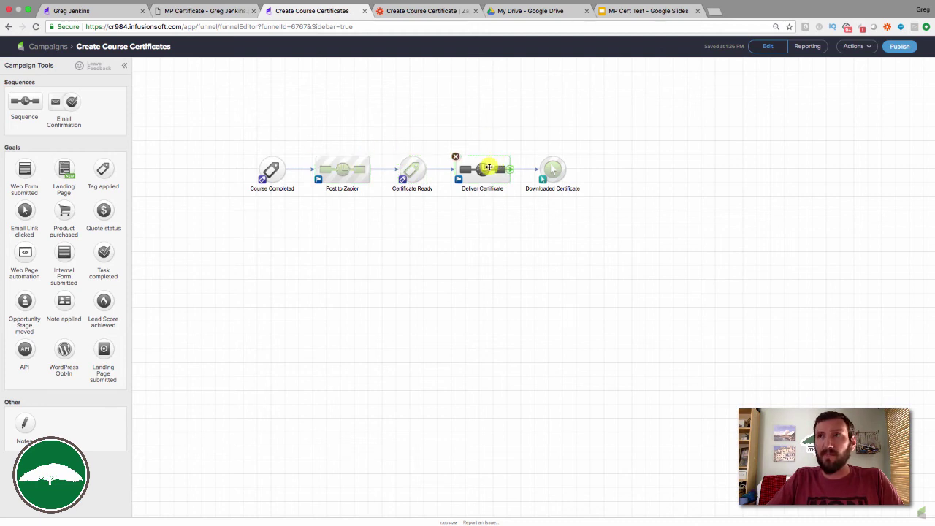
double_click(488, 168)
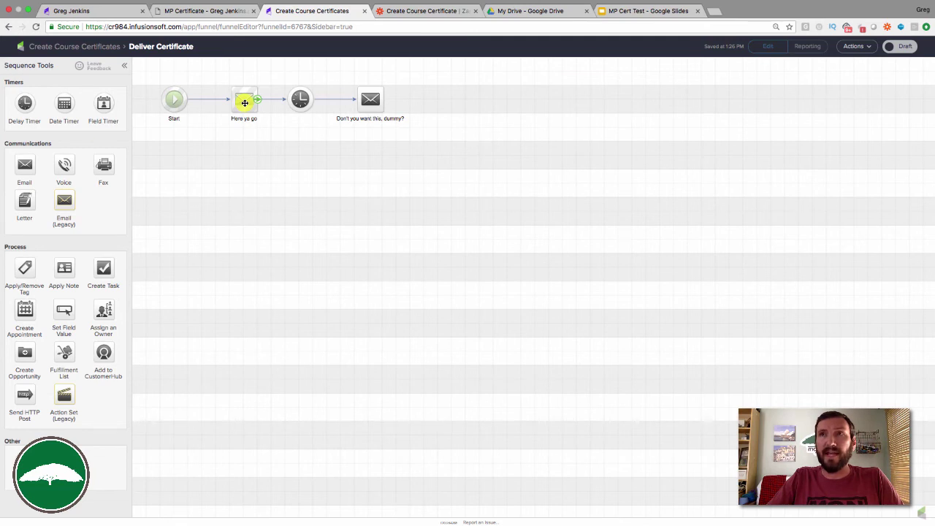
left_click(97, 11)
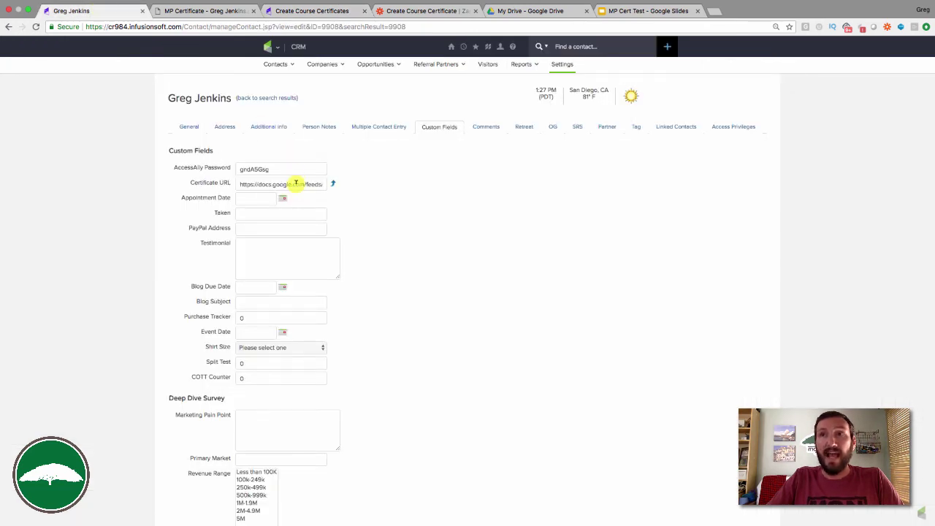
left_click(334, 13)
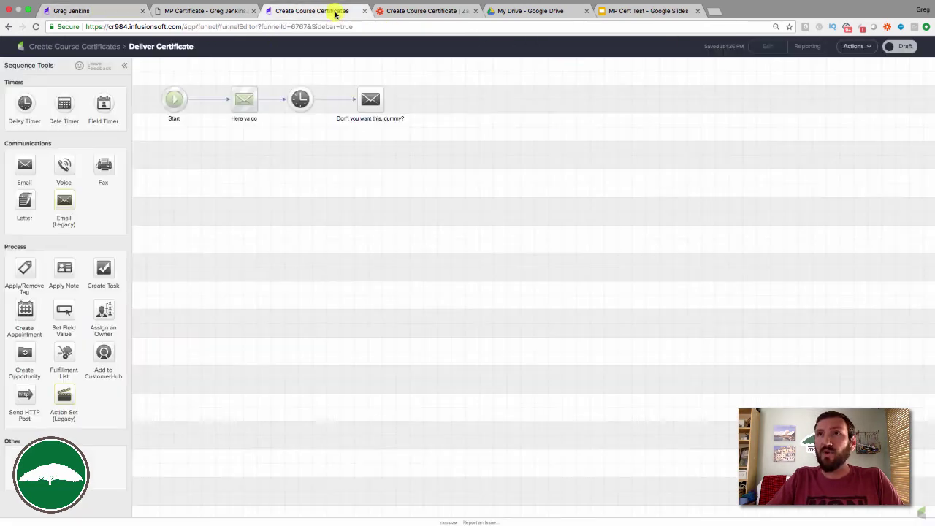
left_click(99, 47)
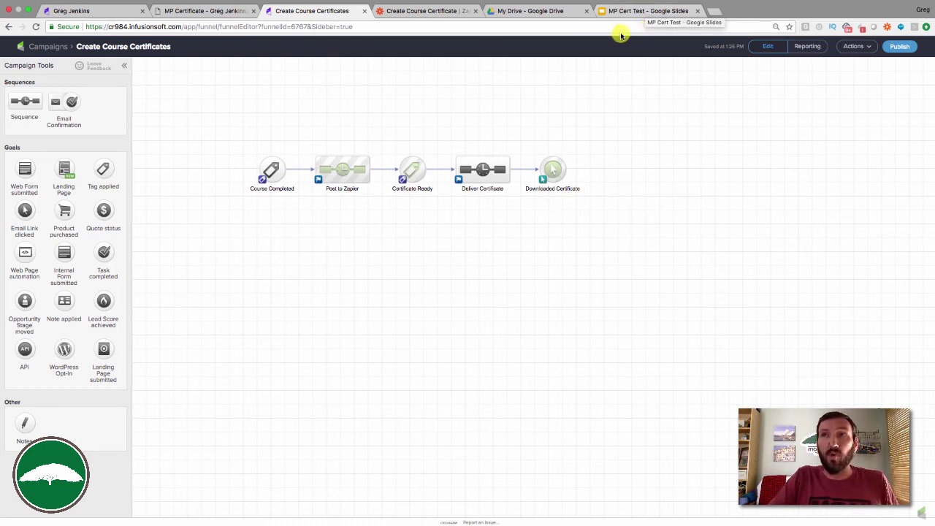
left_click(441, 11)
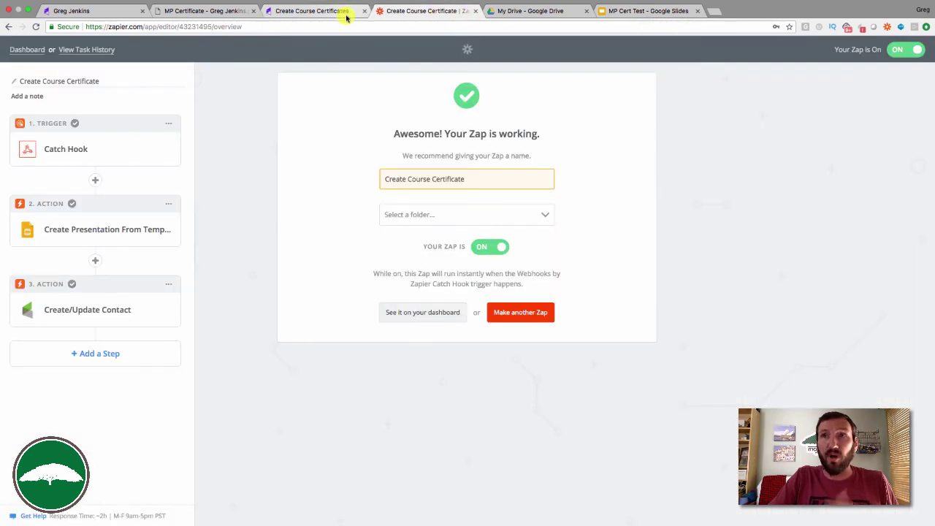